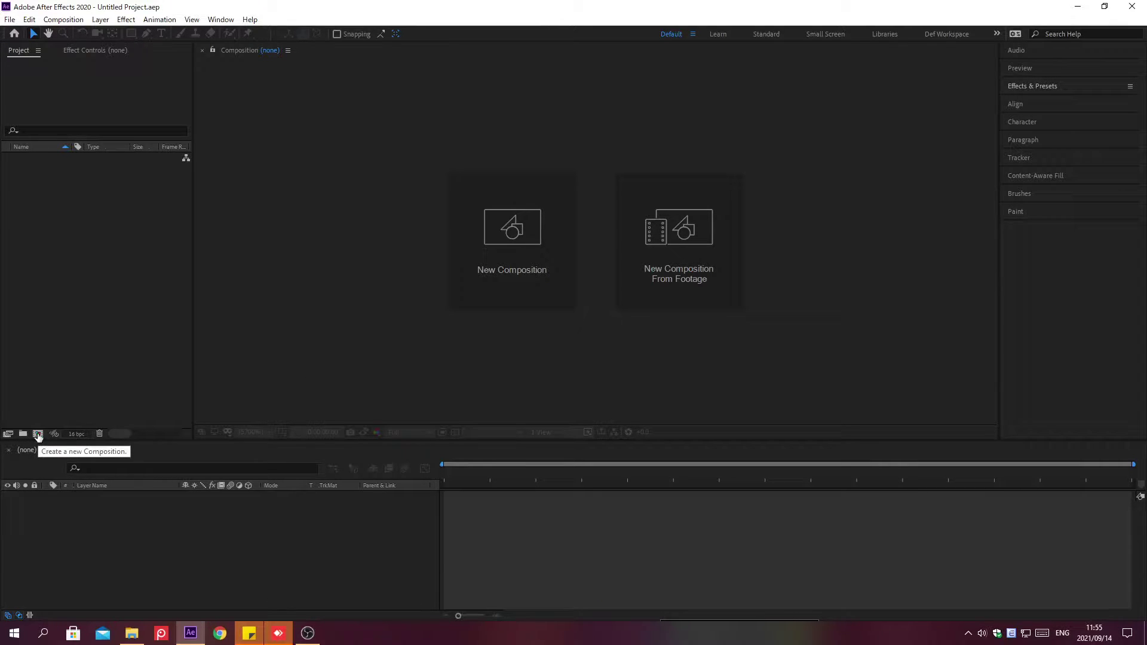
- Create a composition named Glitch E with a duration of 0:00:07:00 and a black background (000000)
click(38, 434)
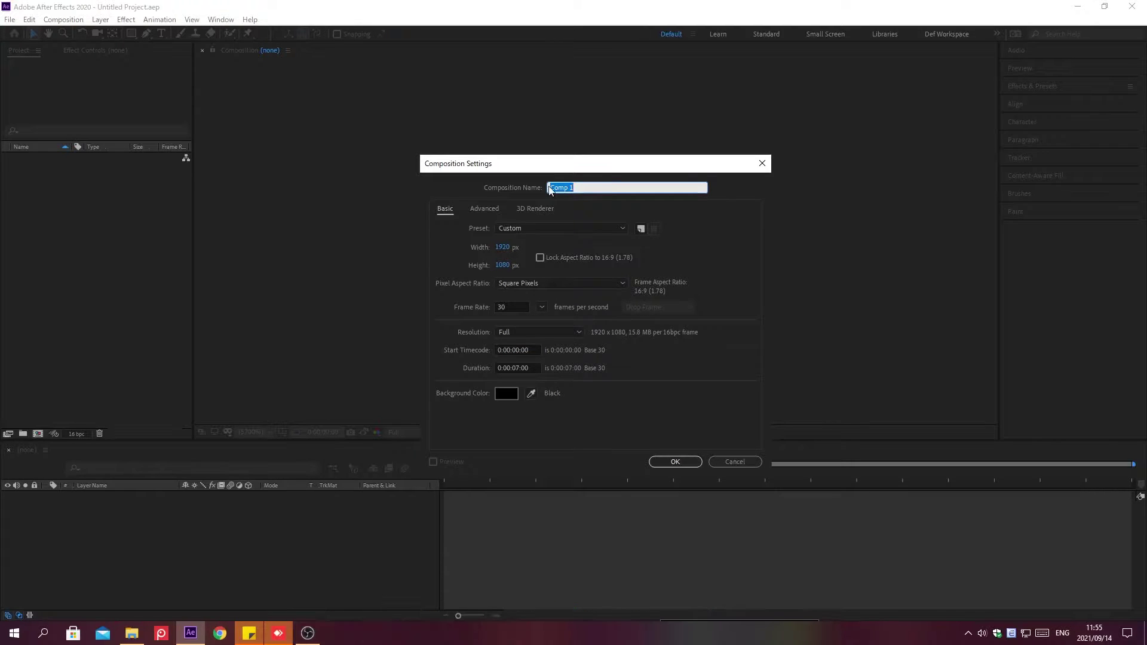
text(Glitch E)
click(496, 367)
text(0;00;07;00)
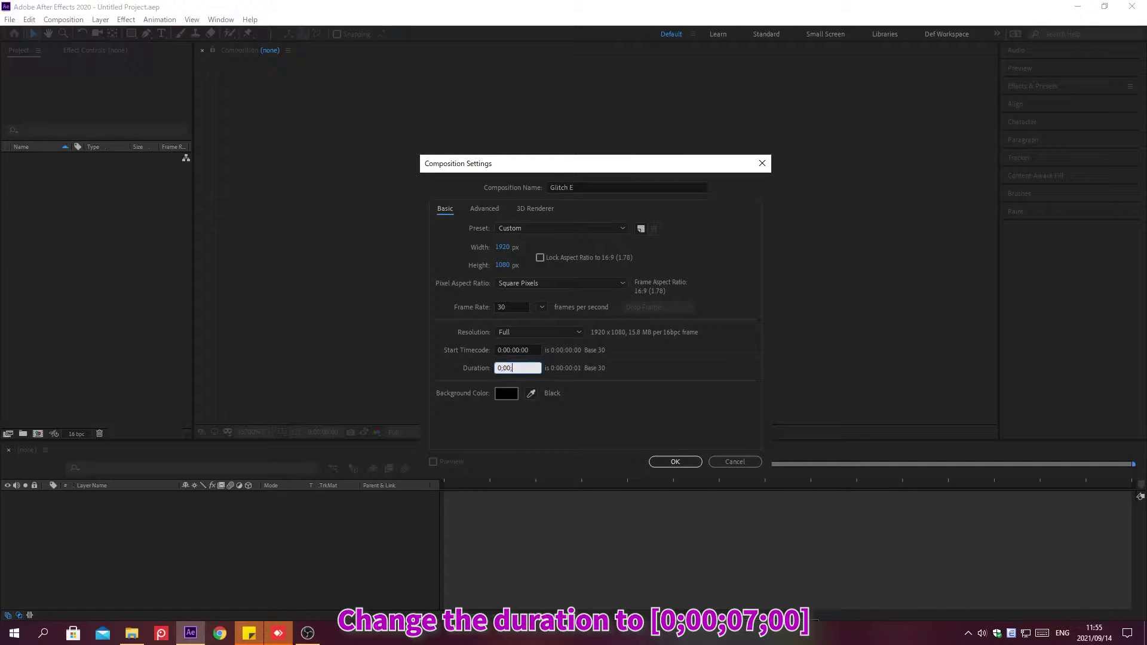
click(501, 396)
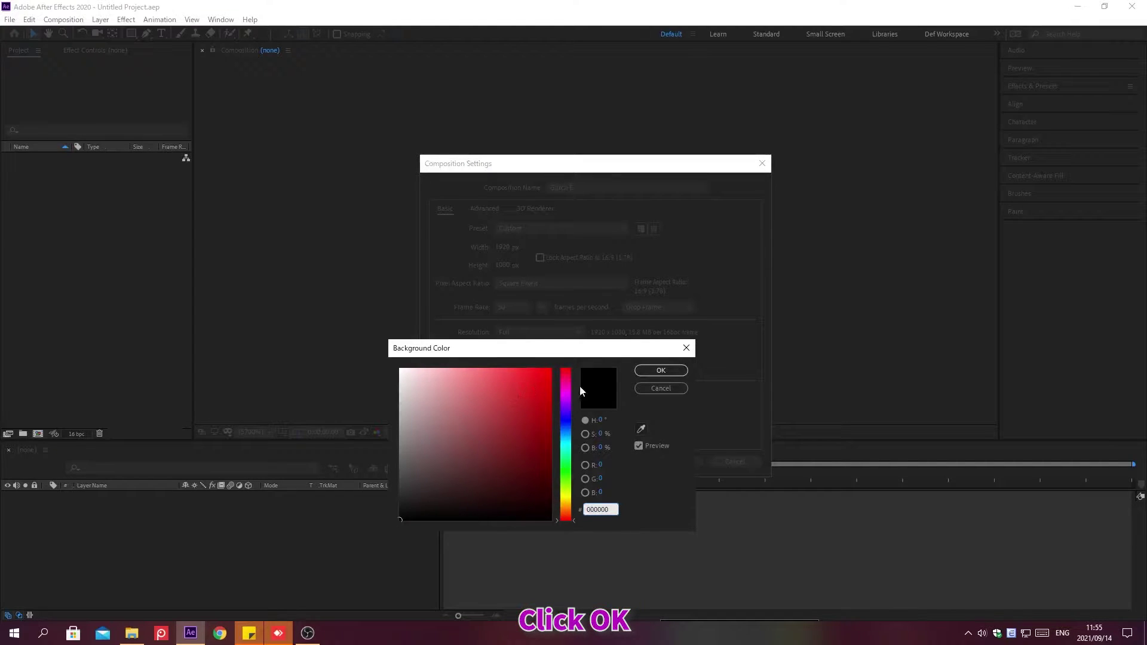
click(660, 371)
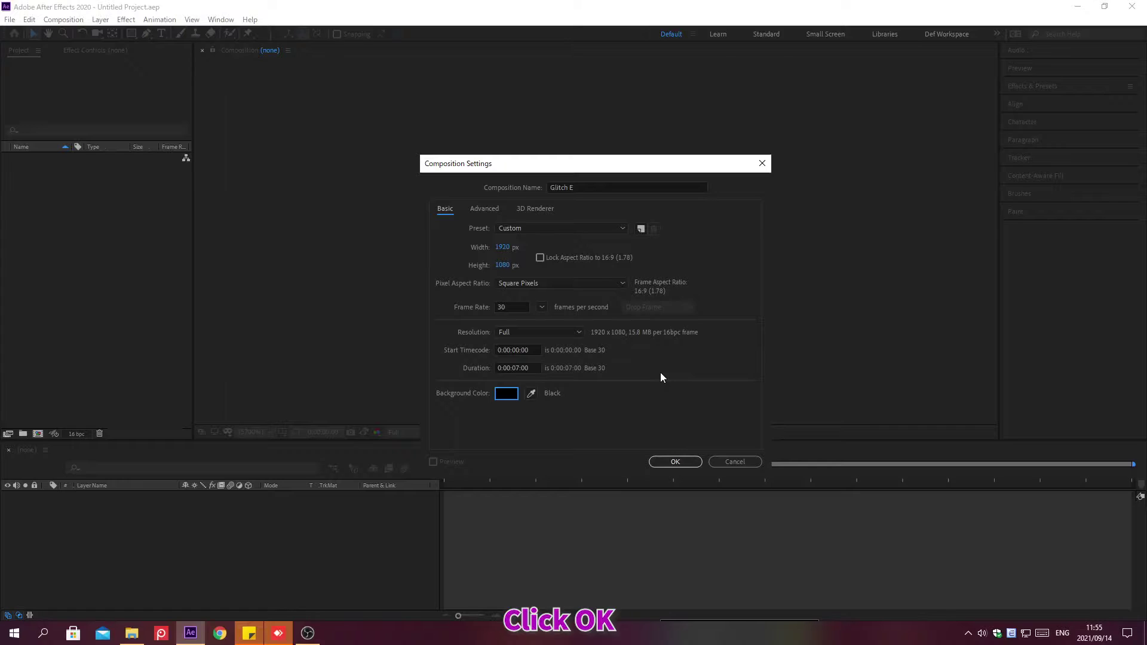
click(675, 462)
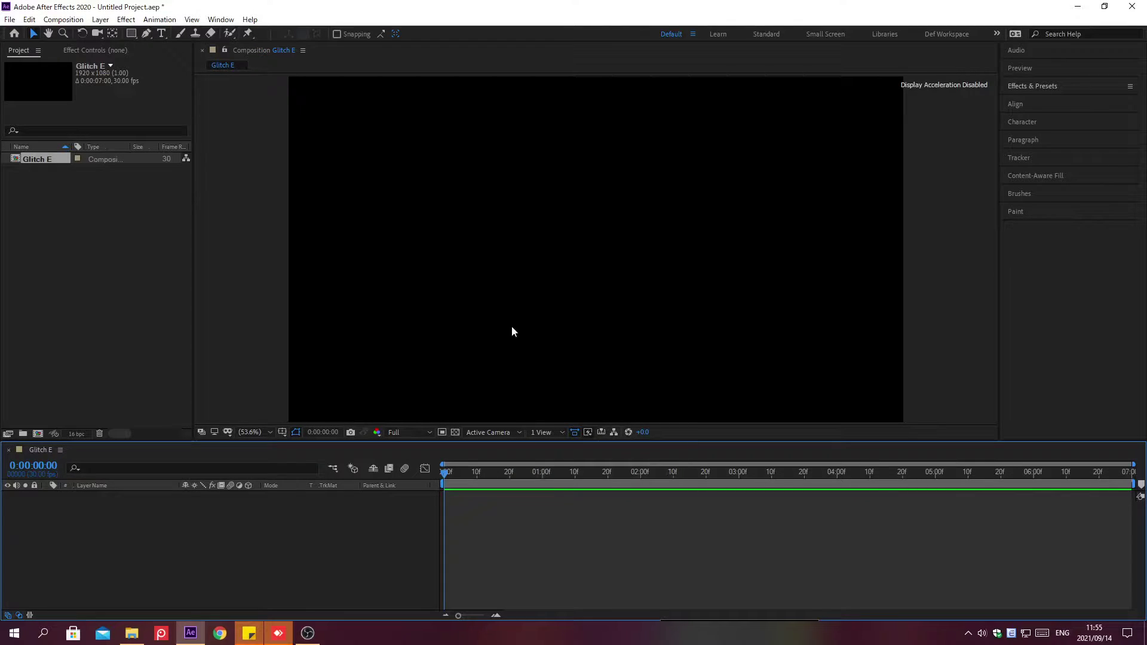
- Add the text "E" to the composition and set it in the Vivaldi font at 500 px
click(165, 34)
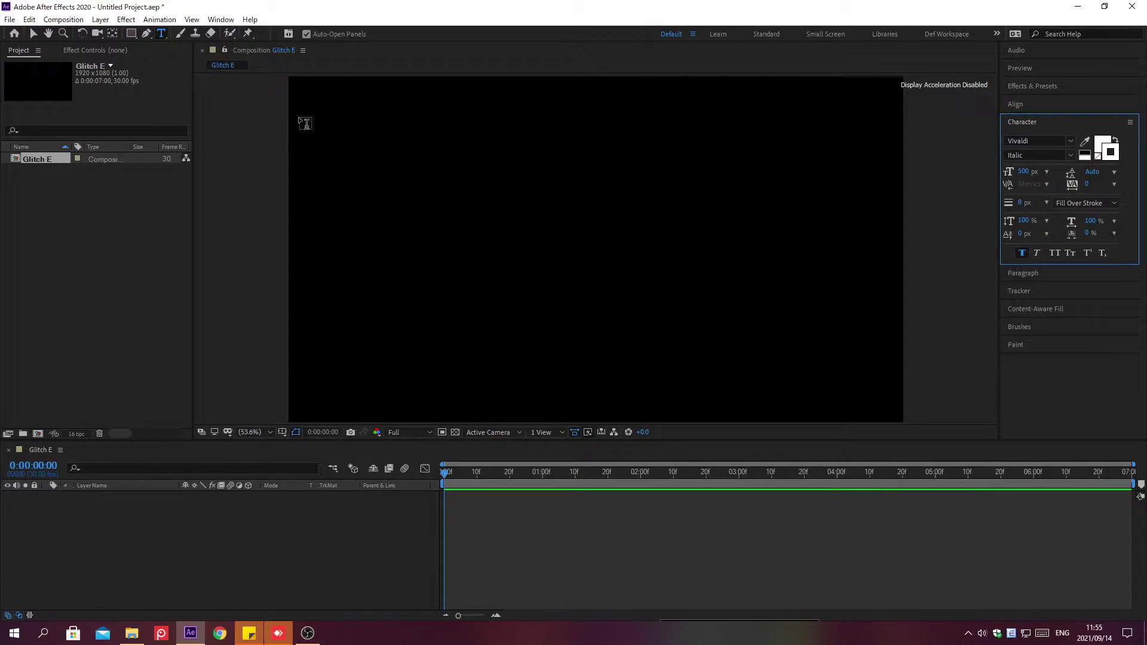
click(501, 245)
text(E)
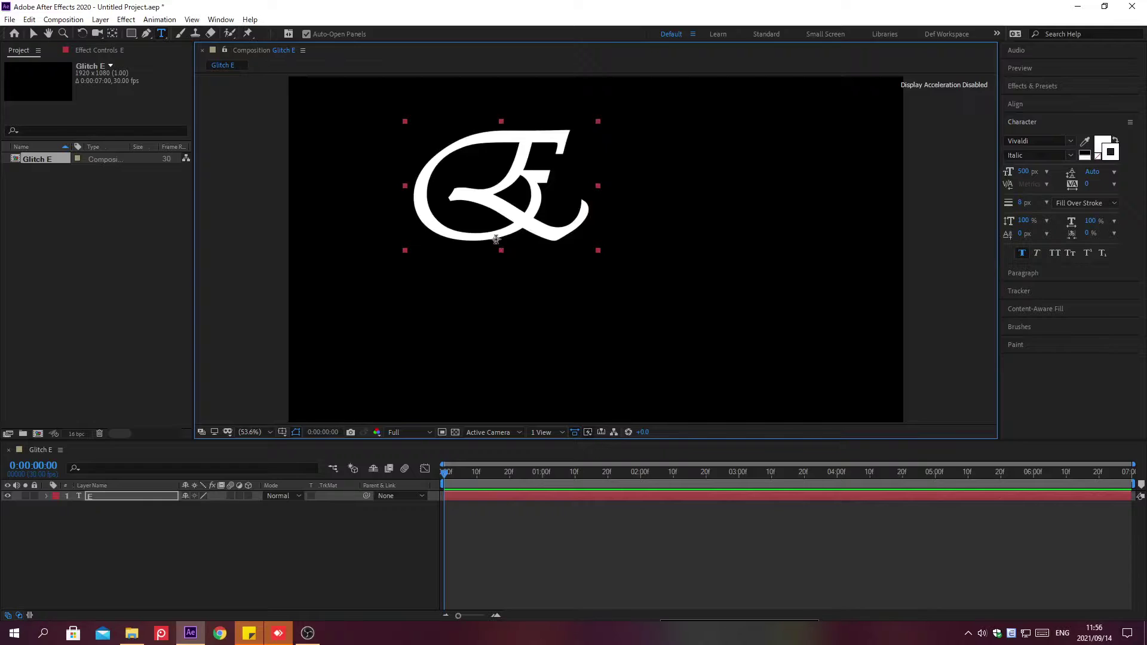
click(1070, 143)
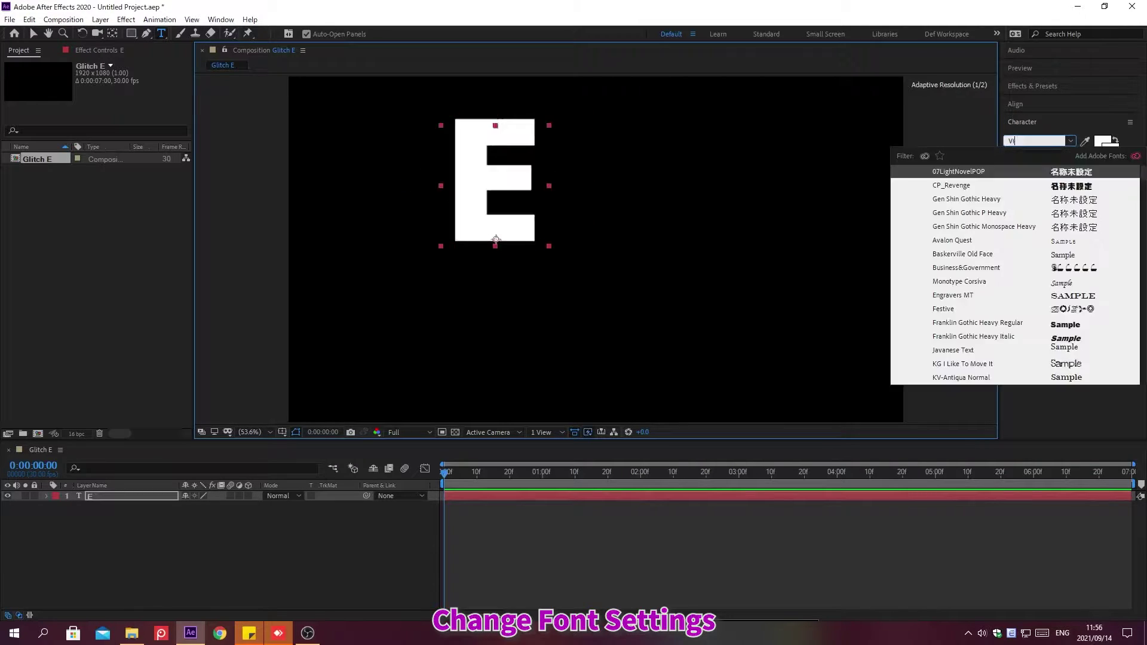
click(1071, 144)
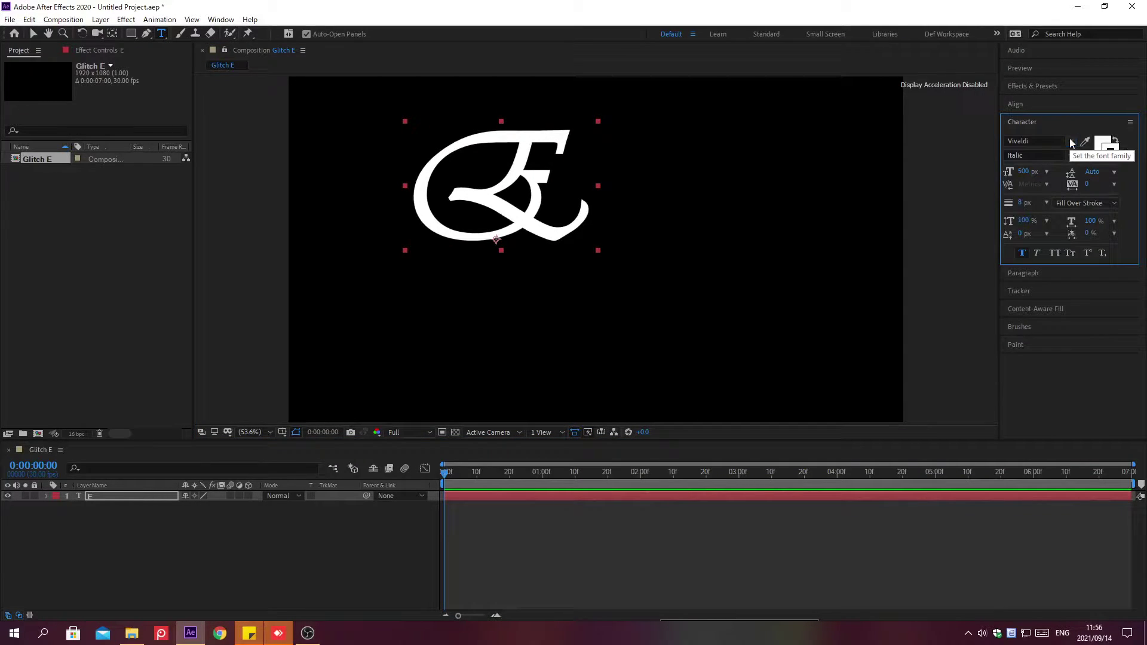
click(1023, 169)
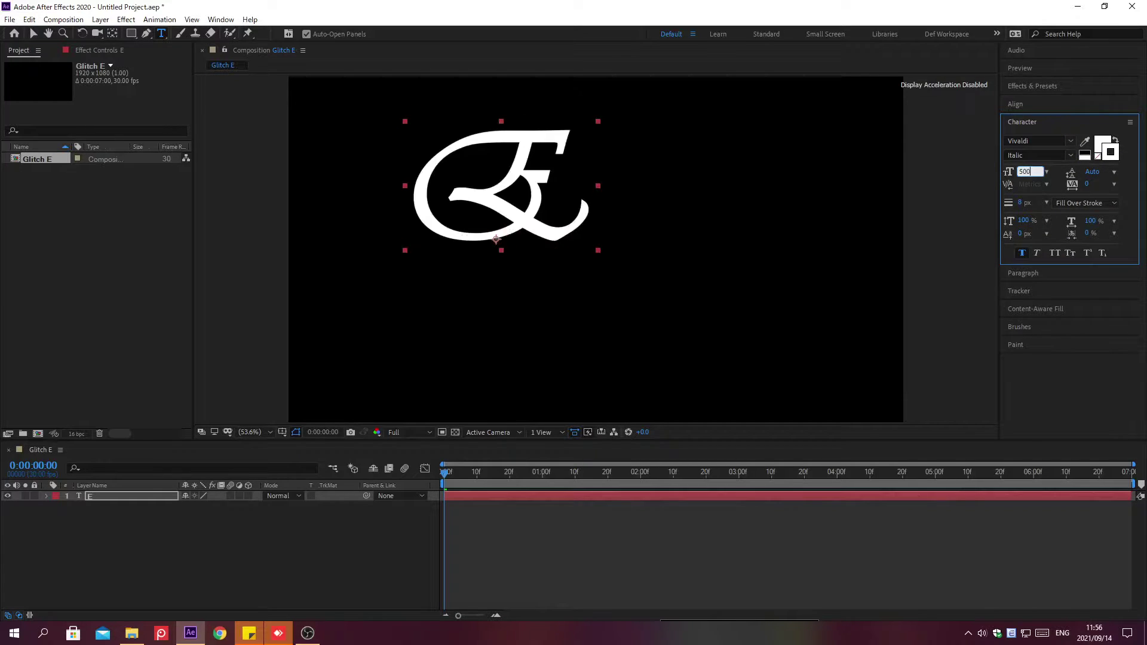
- Set both the fill color and the stroke color of the letter E to FFFFFF
click(1103, 147)
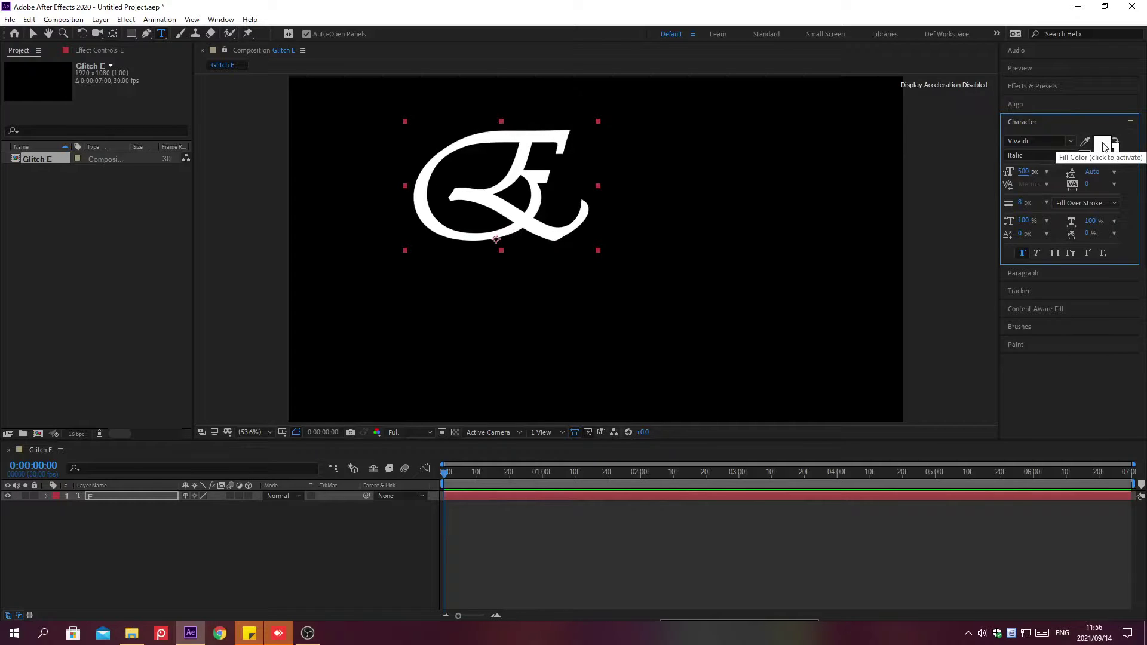
click(1103, 147)
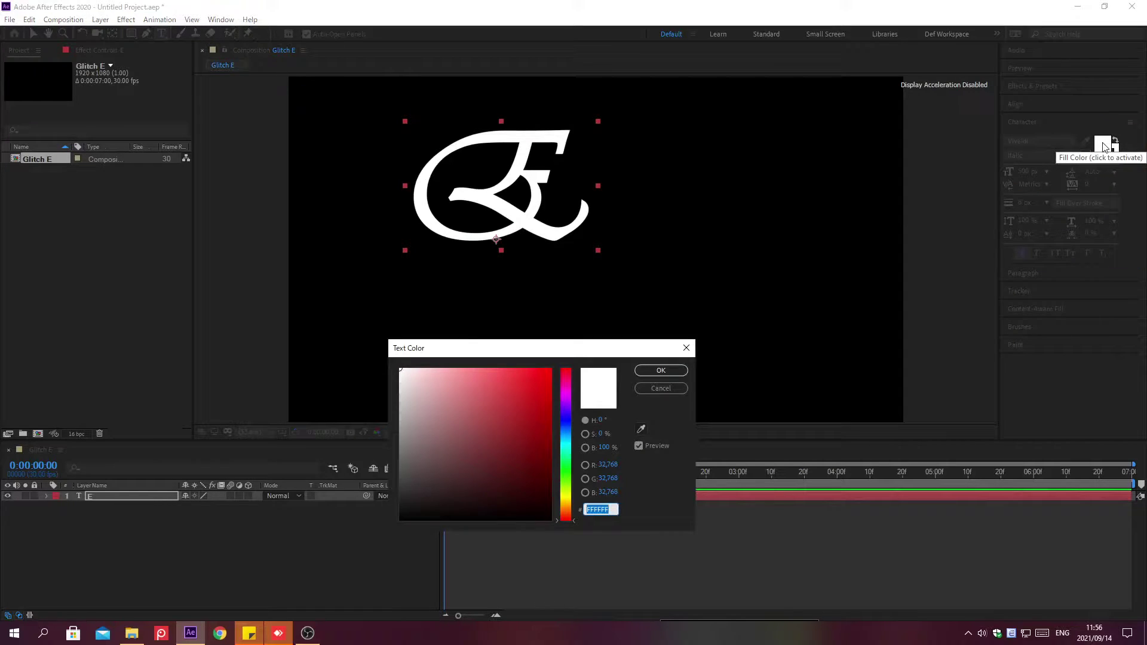
text(FFFFFF)
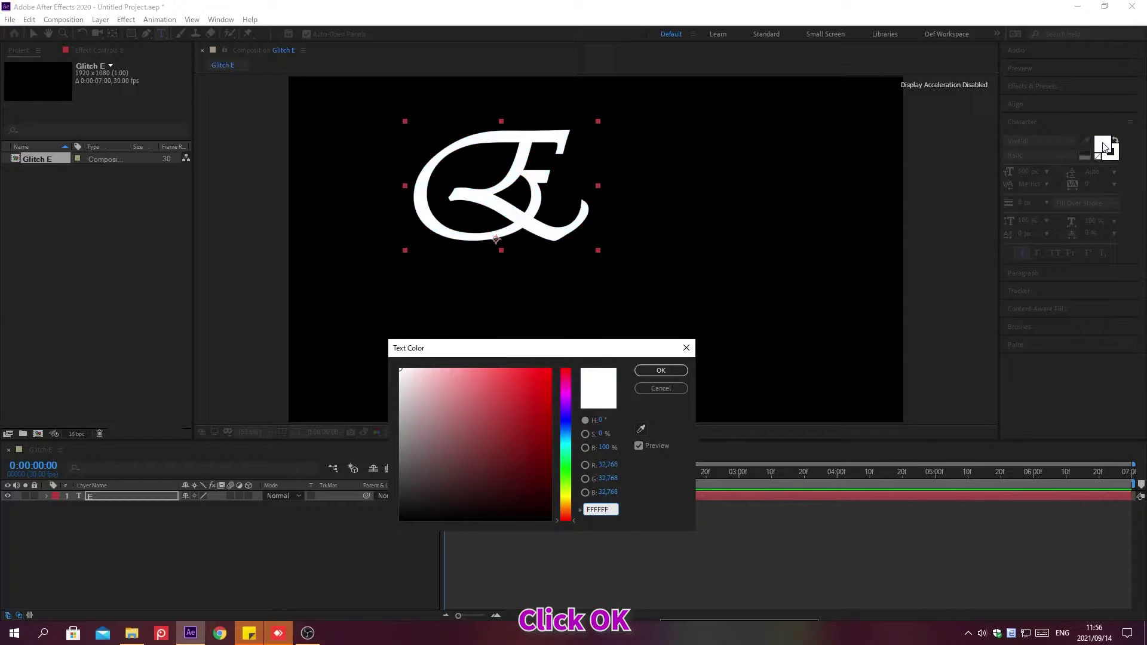
click(663, 371)
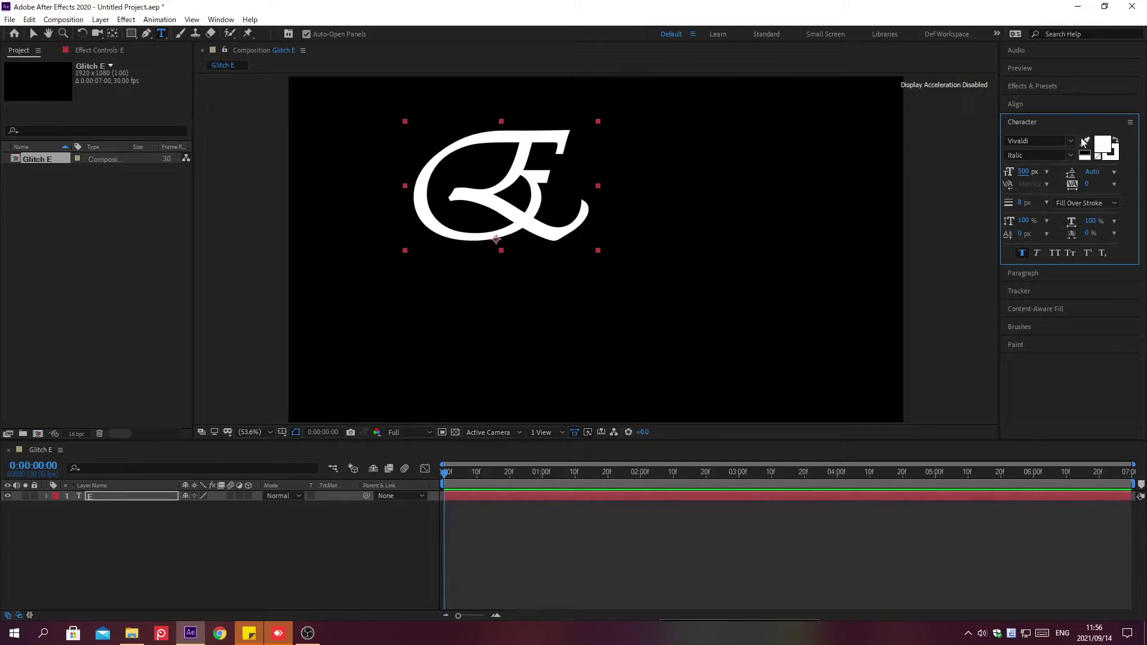
click(1111, 160)
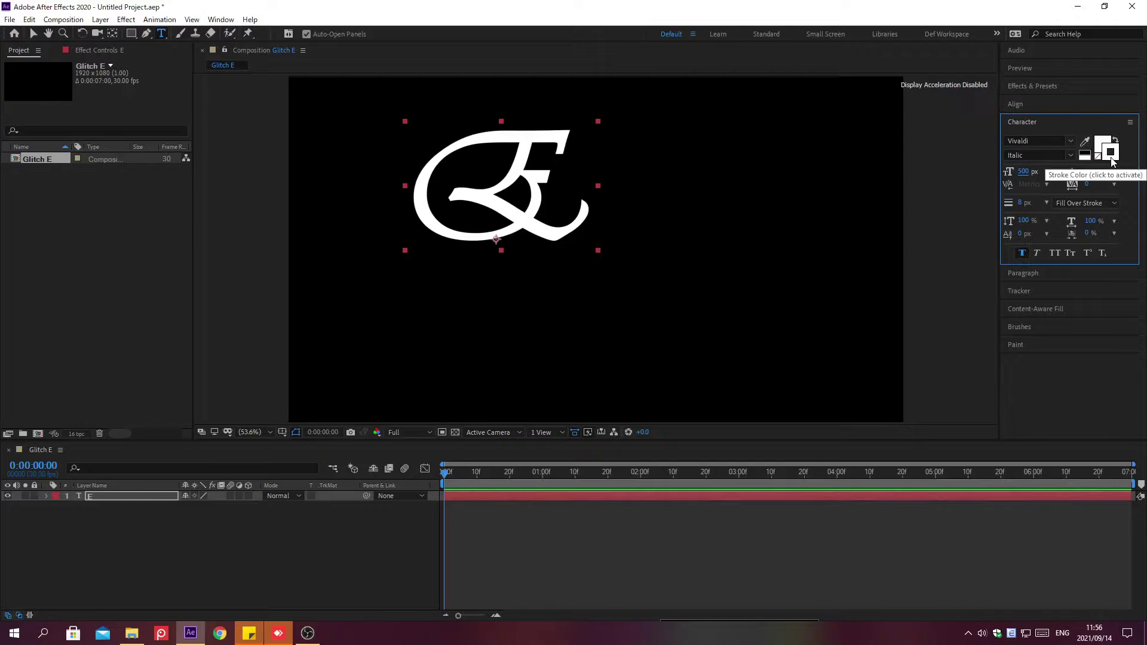
click(1111, 160)
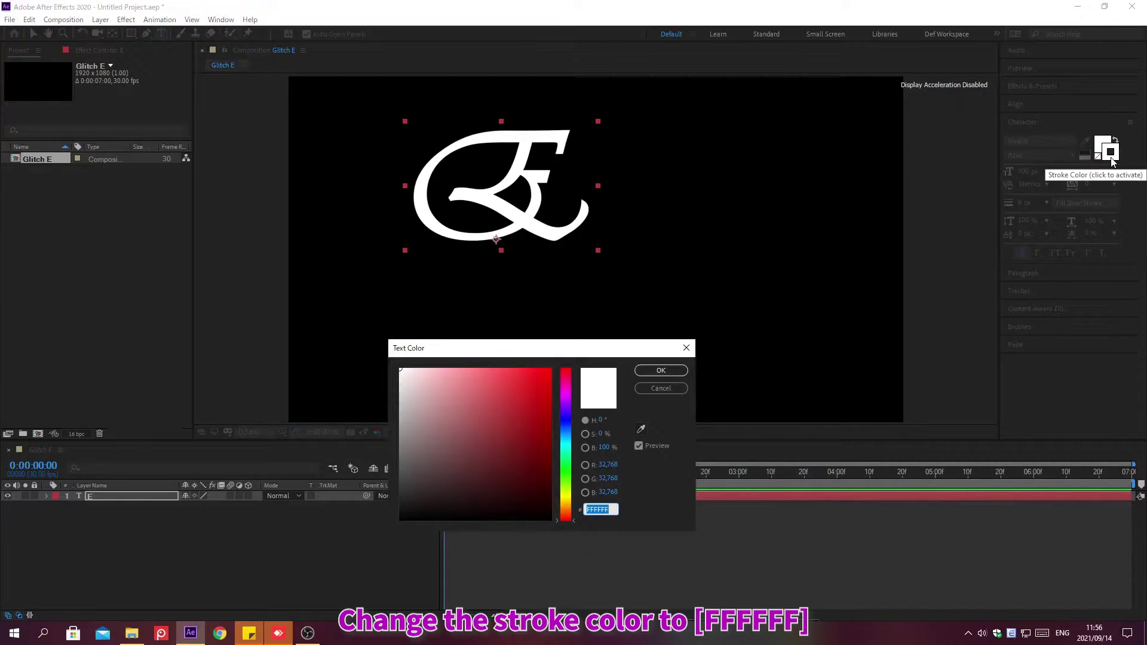
text(FFFFFF)
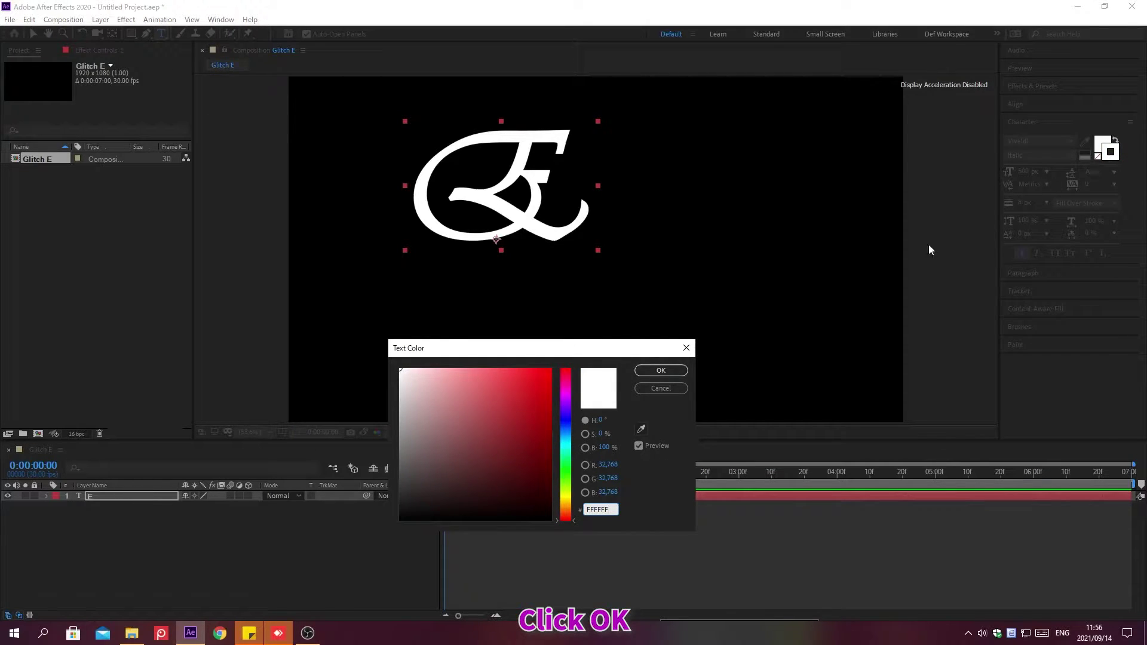
click(661, 371)
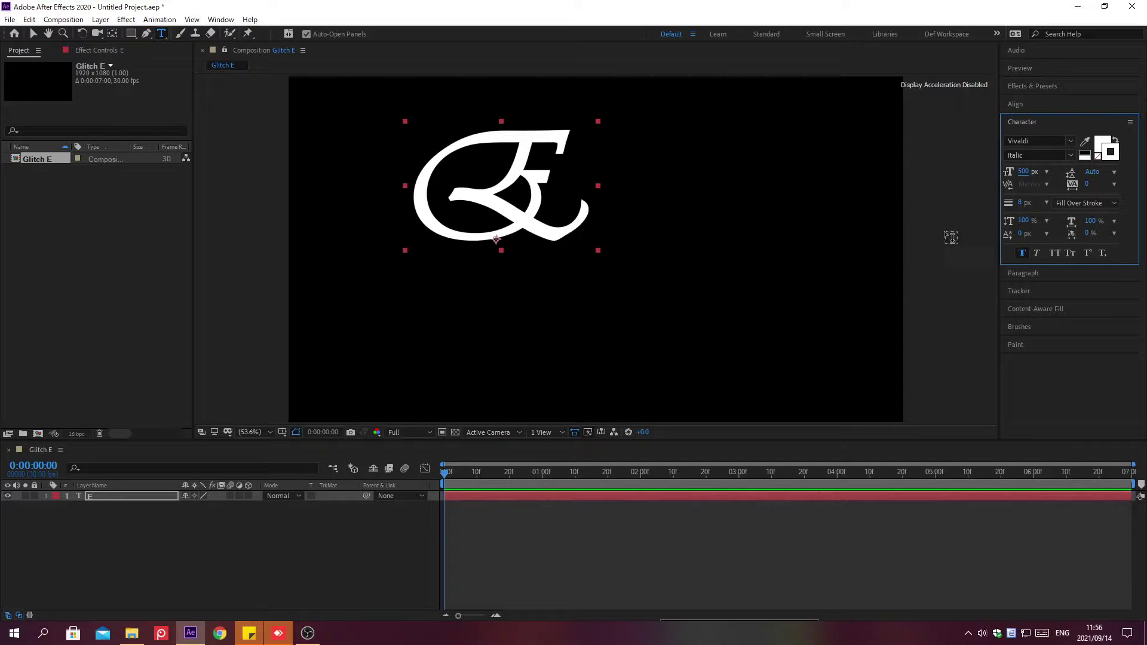
drag(1020, 205, 1020, 204)
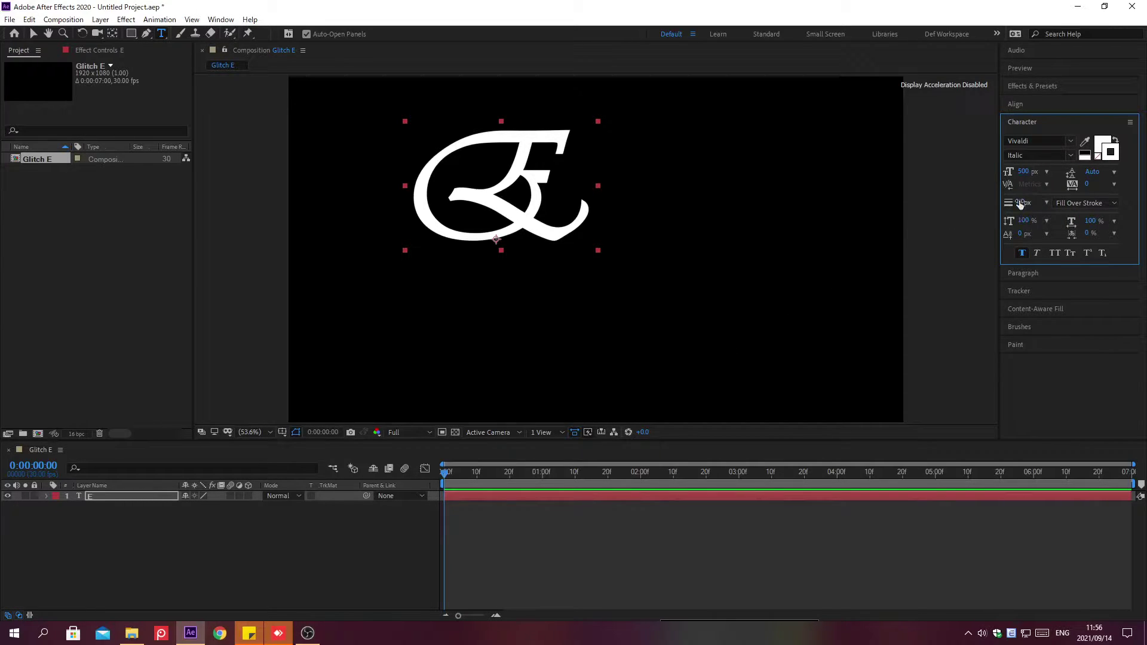
click(1023, 122)
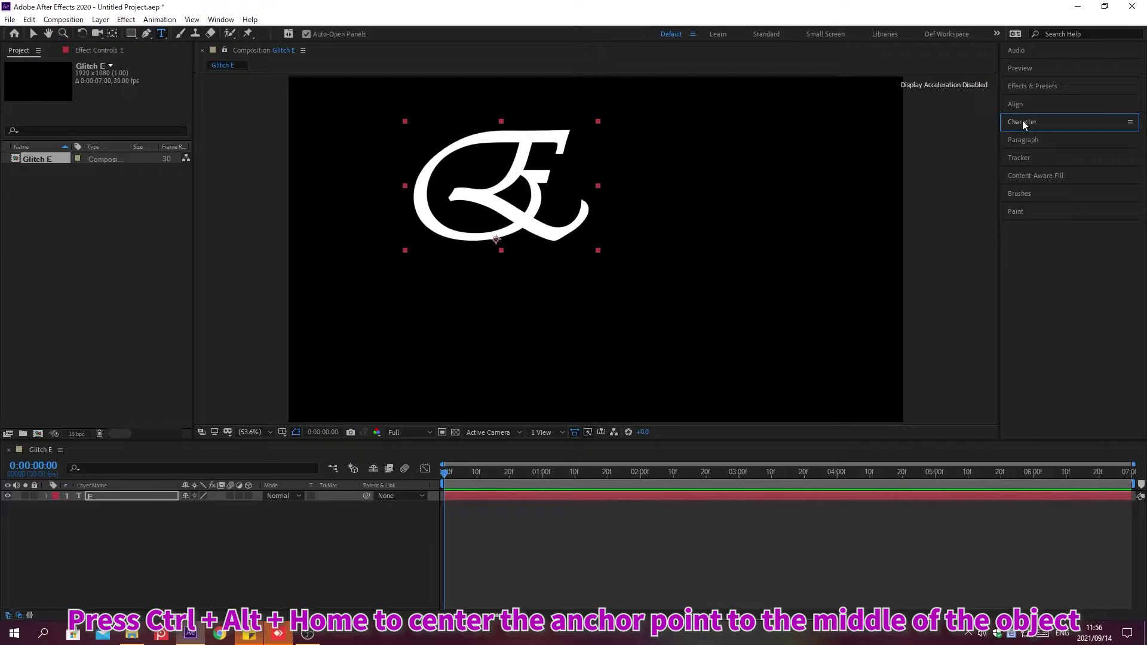
- Center the anchor point within the letter E and center the layer in the composition, ending with the Selection tool
key(ctrl+alt+Home)
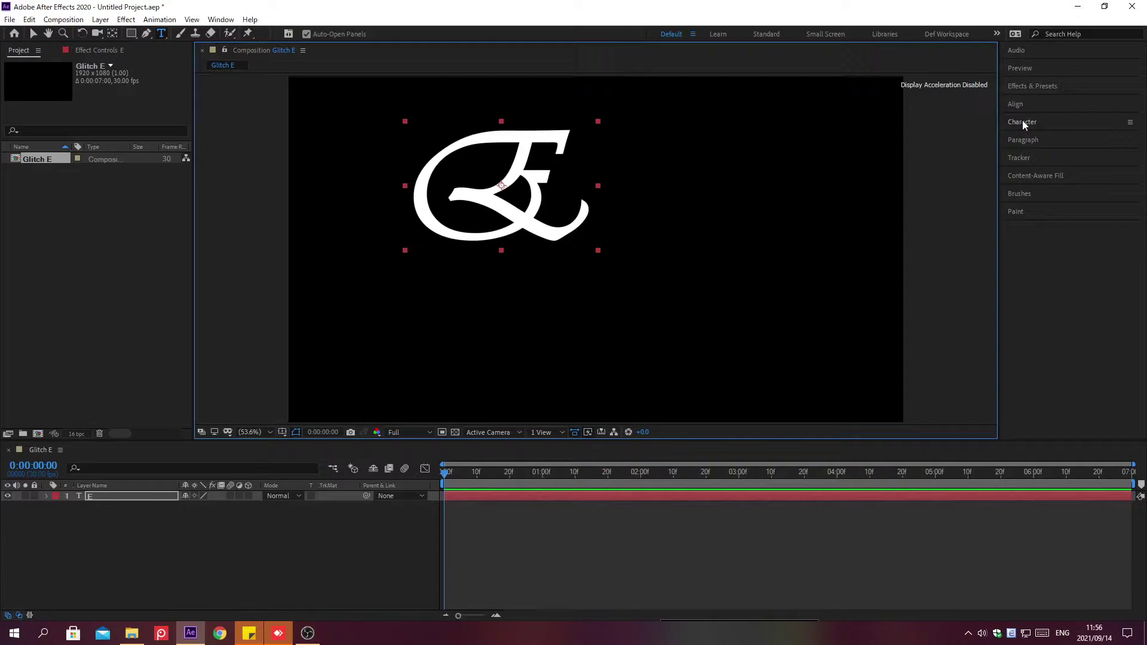
key(ctrl+Home)
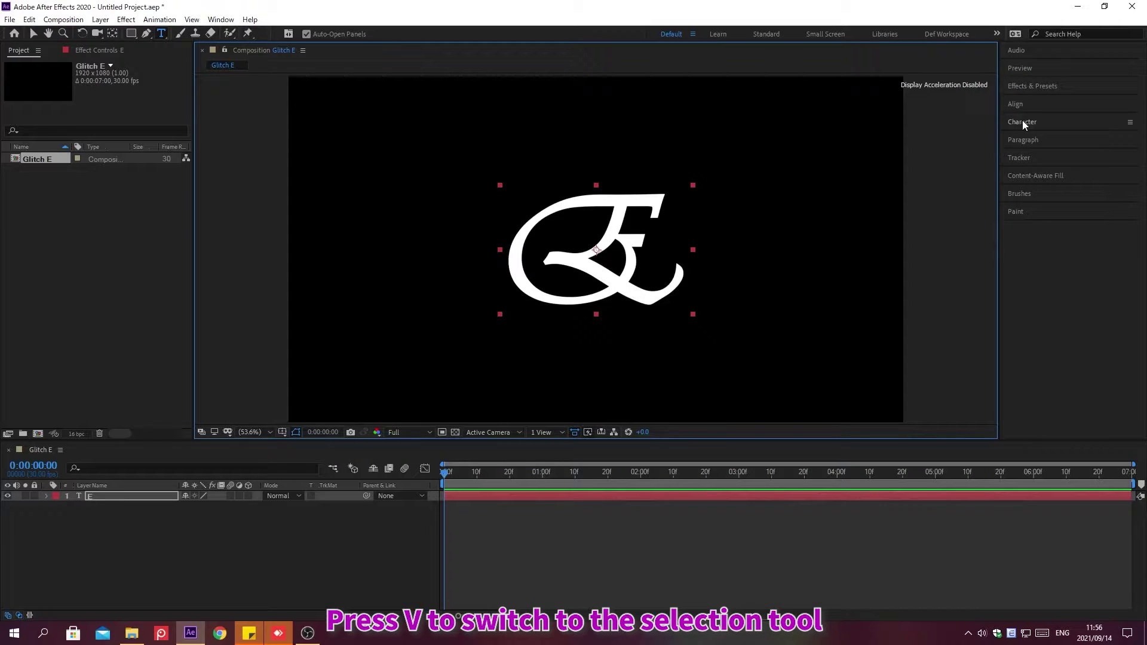
key(v)
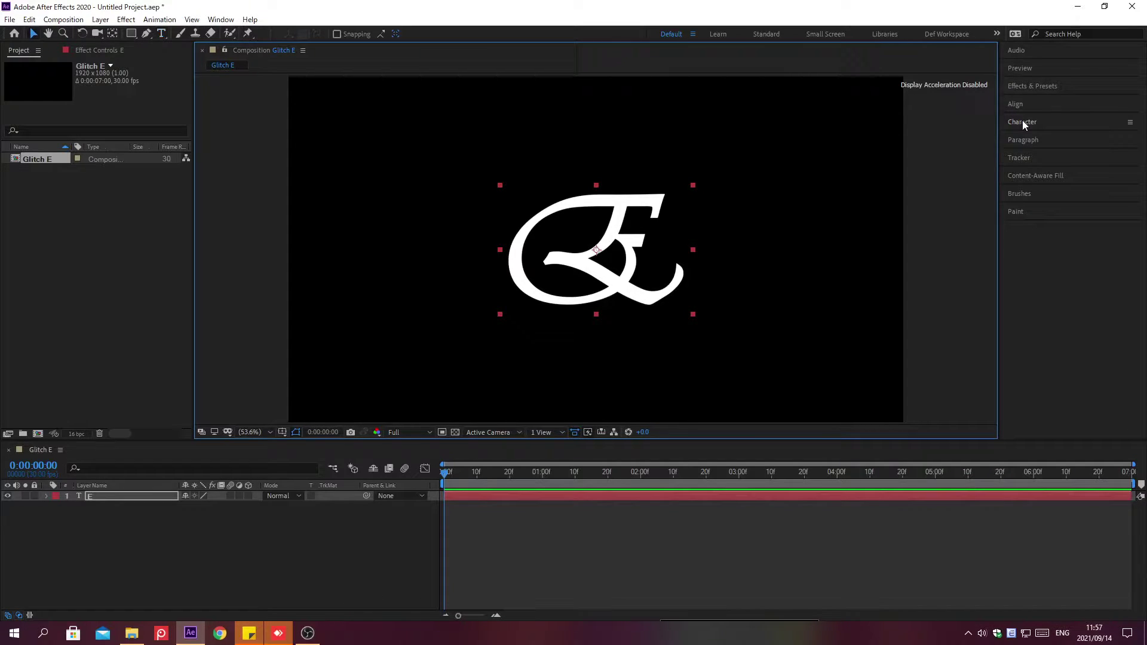
- Show the rulers, place guides along the letter's upper, lower and left edges, and hide the rulers again
key(ctrl+r)
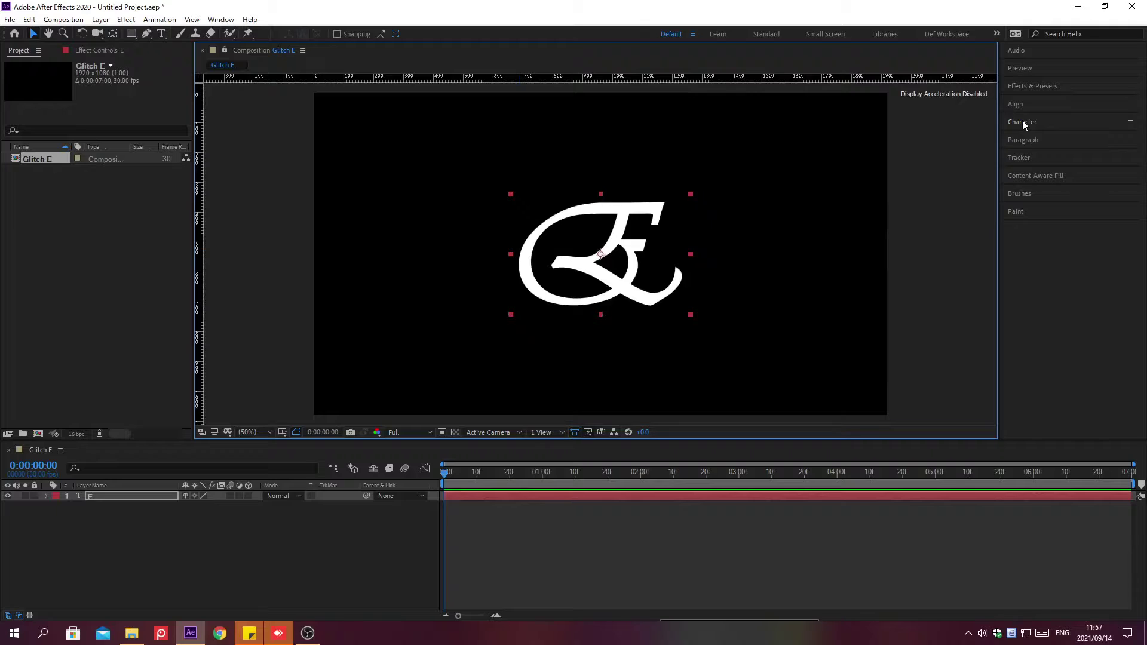
drag(577, 80, 602, 206)
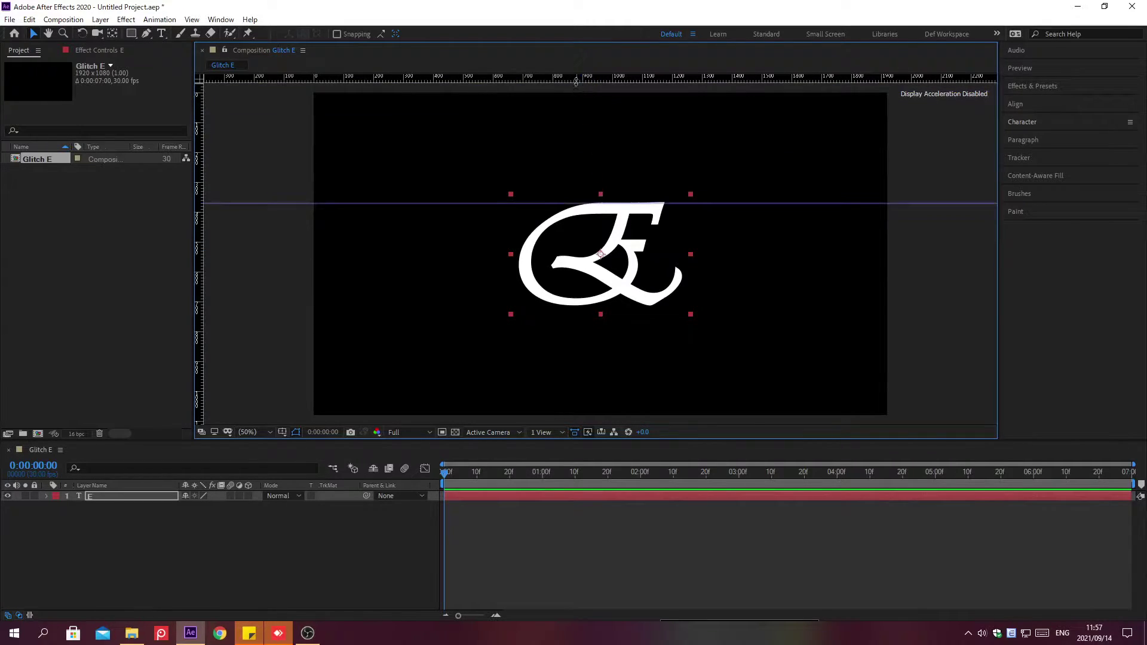
drag(576, 80, 544, 306)
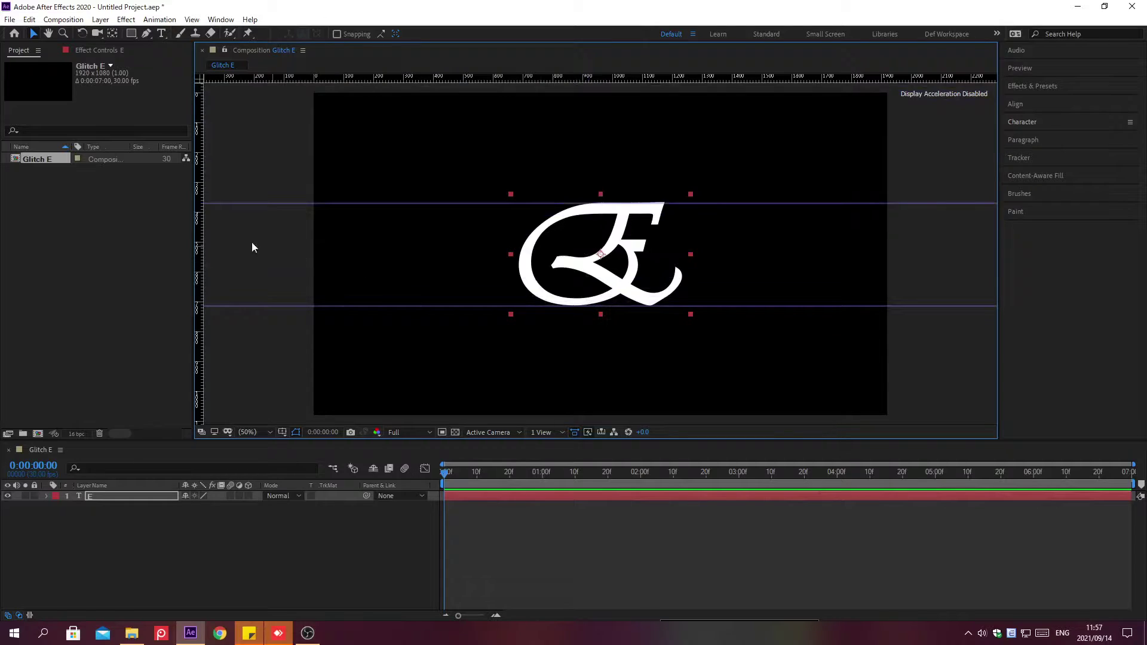
drag(202, 233, 518, 250)
key(ctrl+r)
key(shift+slash)
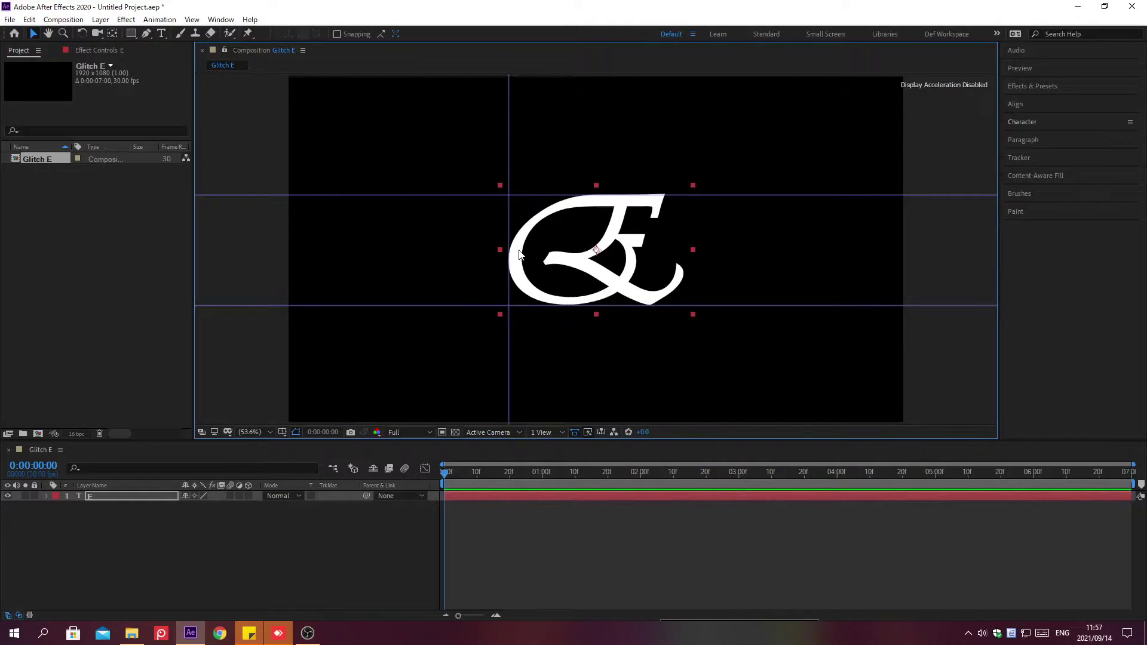
- Lock the guides in place and deselect all layers
click(193, 20)
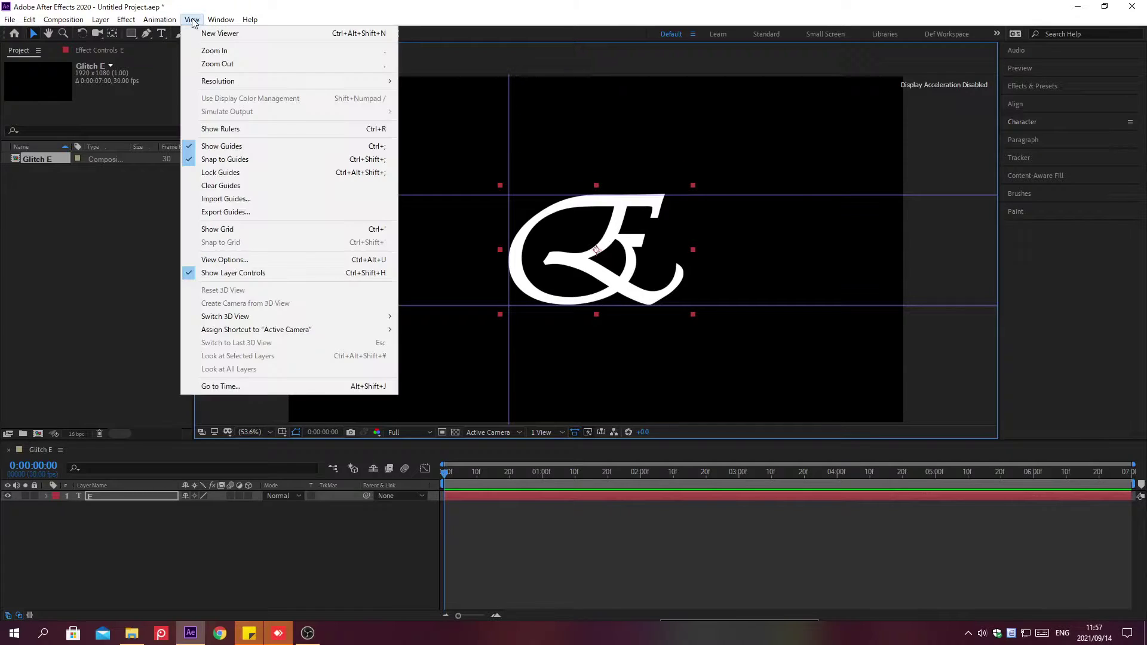
click(221, 173)
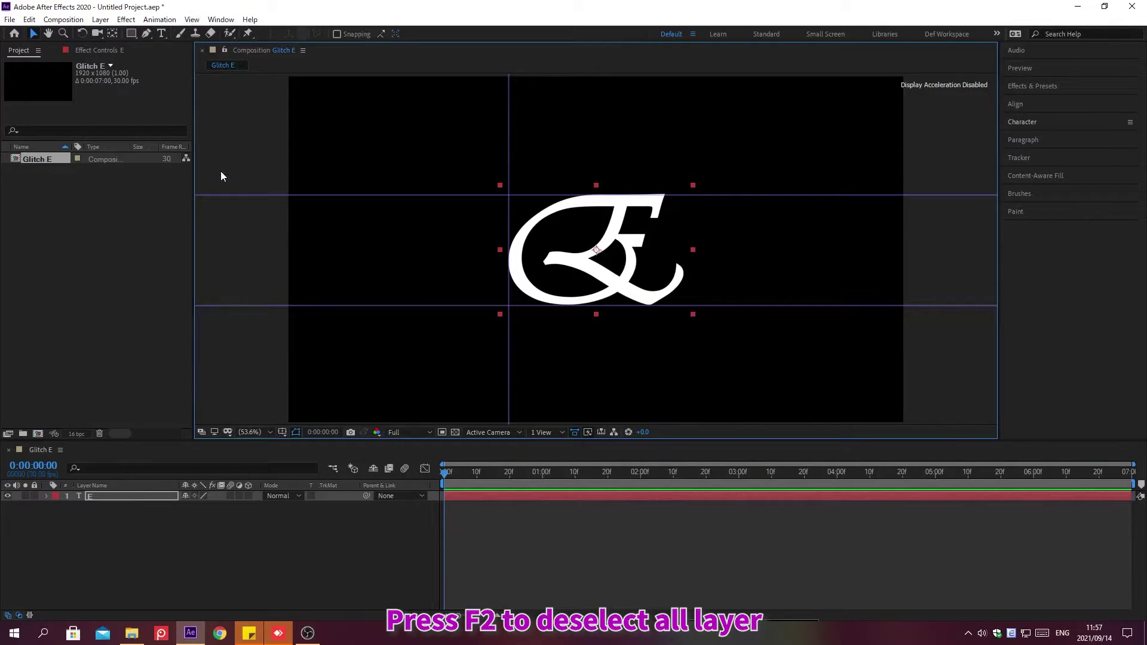
key(F2)
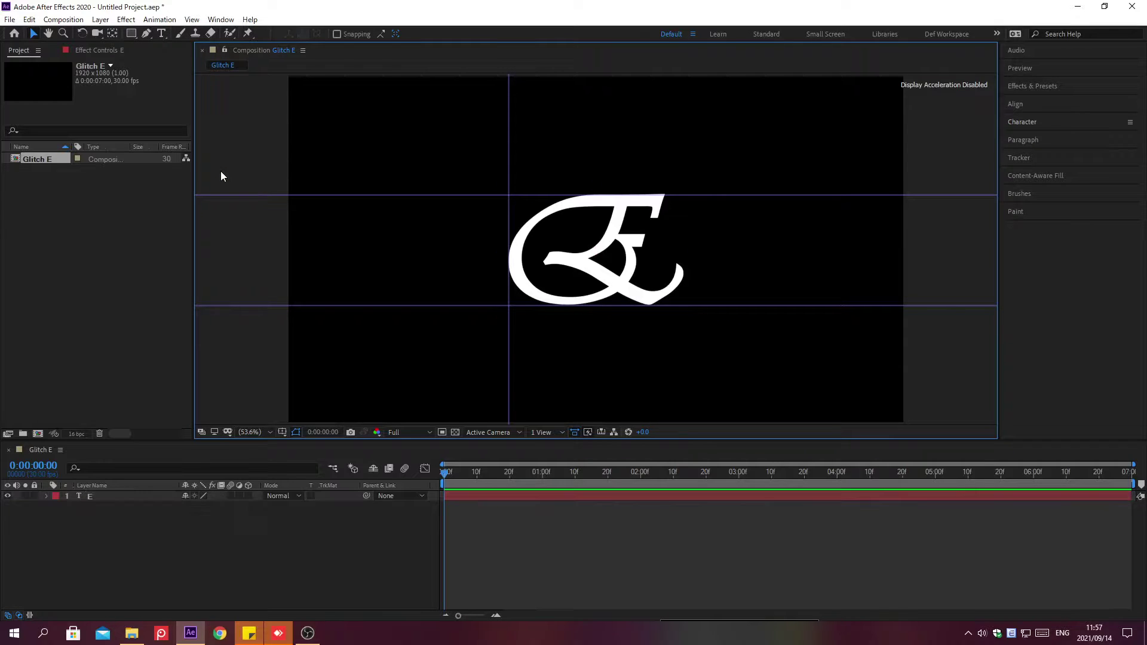
- Activate the Pen tool and set the shape fill to None
click(146, 34)
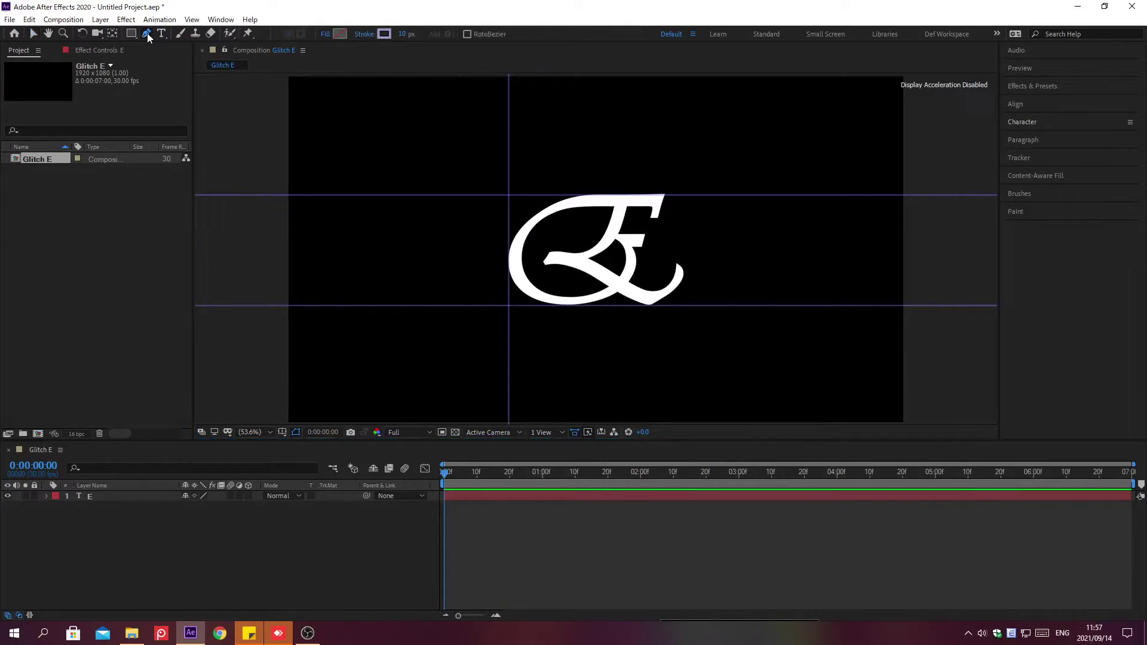
click(325, 34)
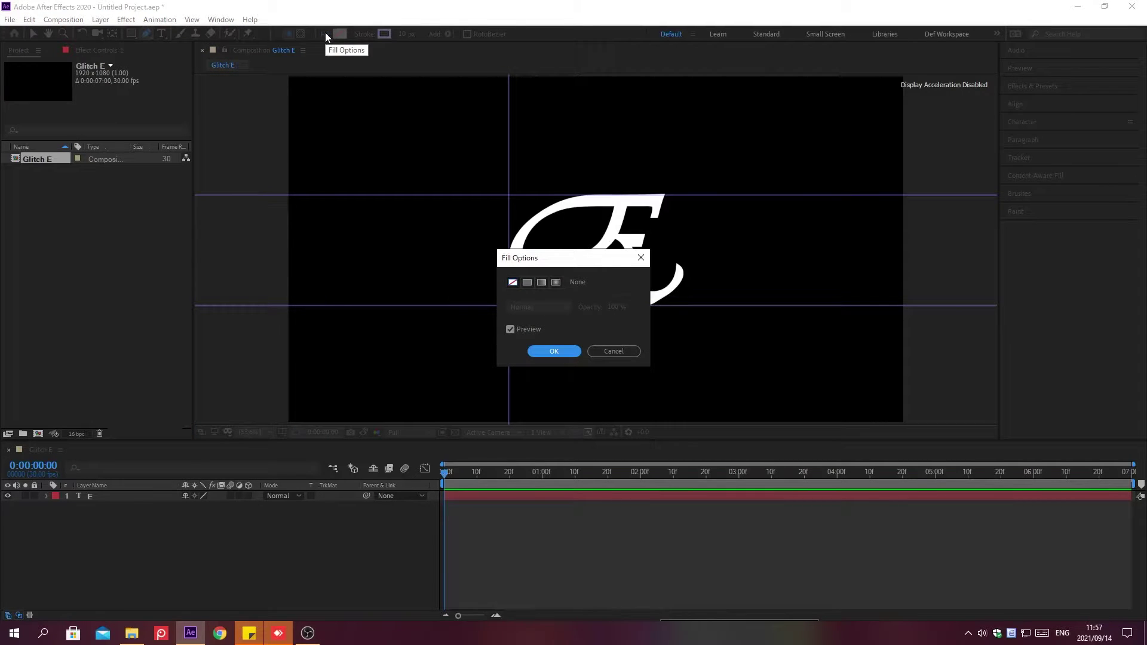
click(511, 283)
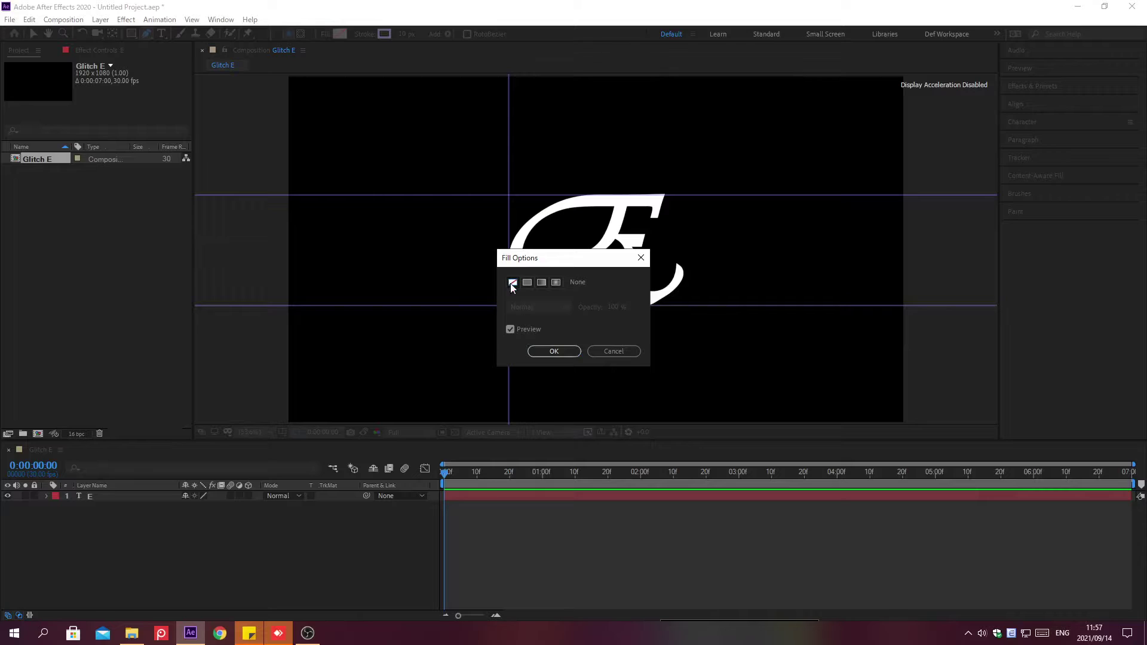
click(554, 352)
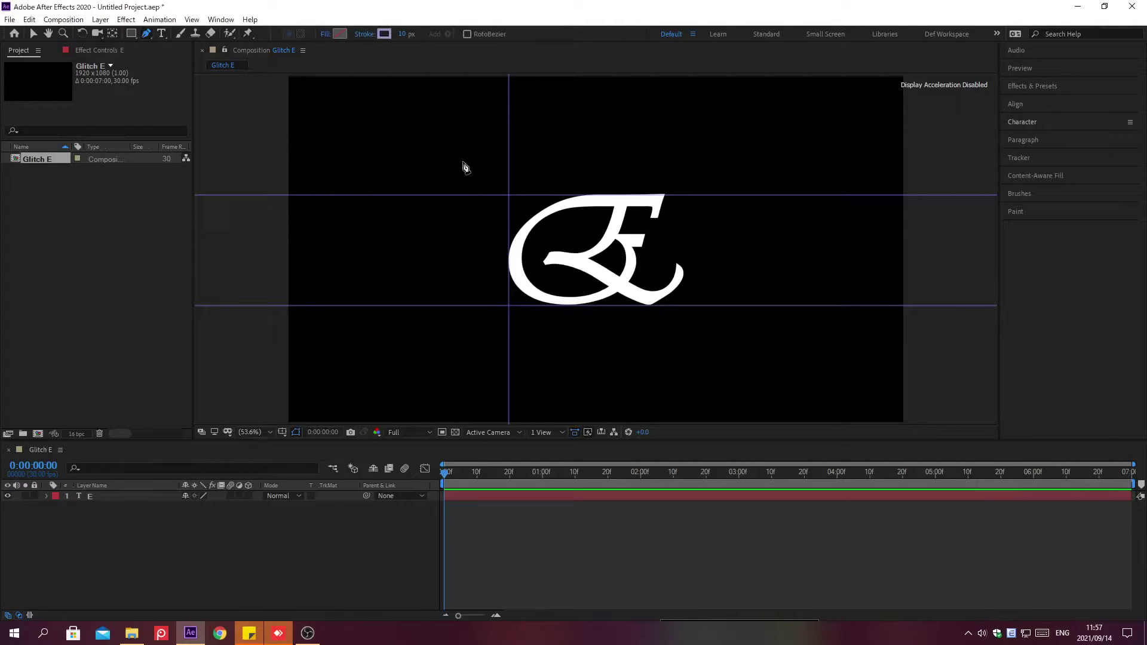
- Set the shape stroke width to 10 px and the stroke color to F2164A
click(404, 34)
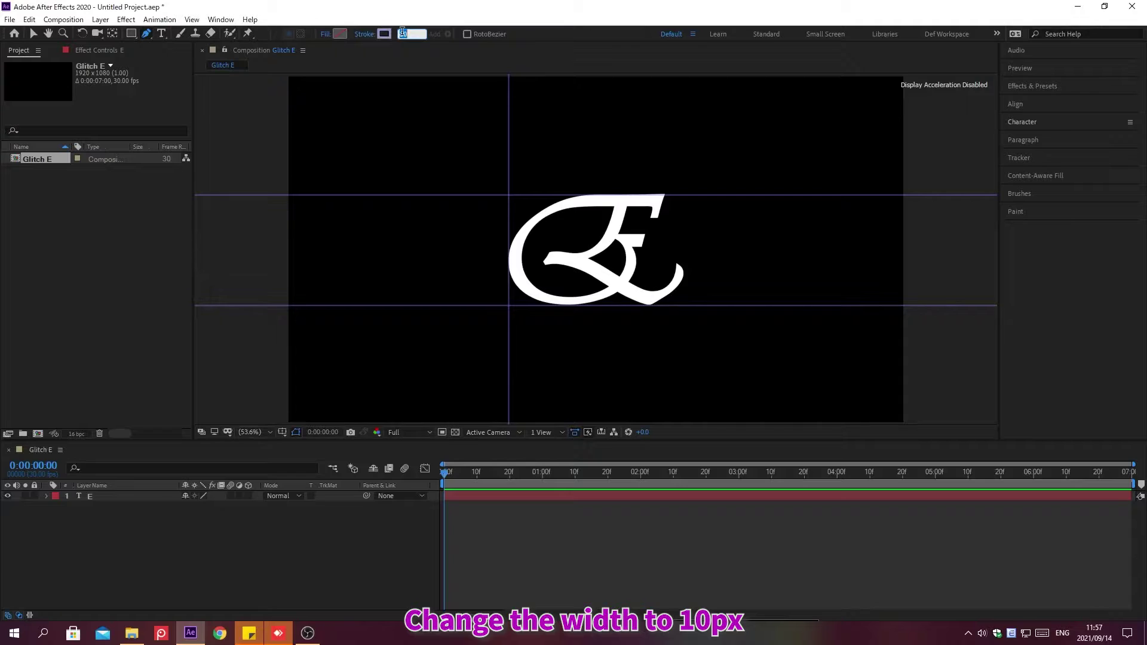
text(10)
key(Return)
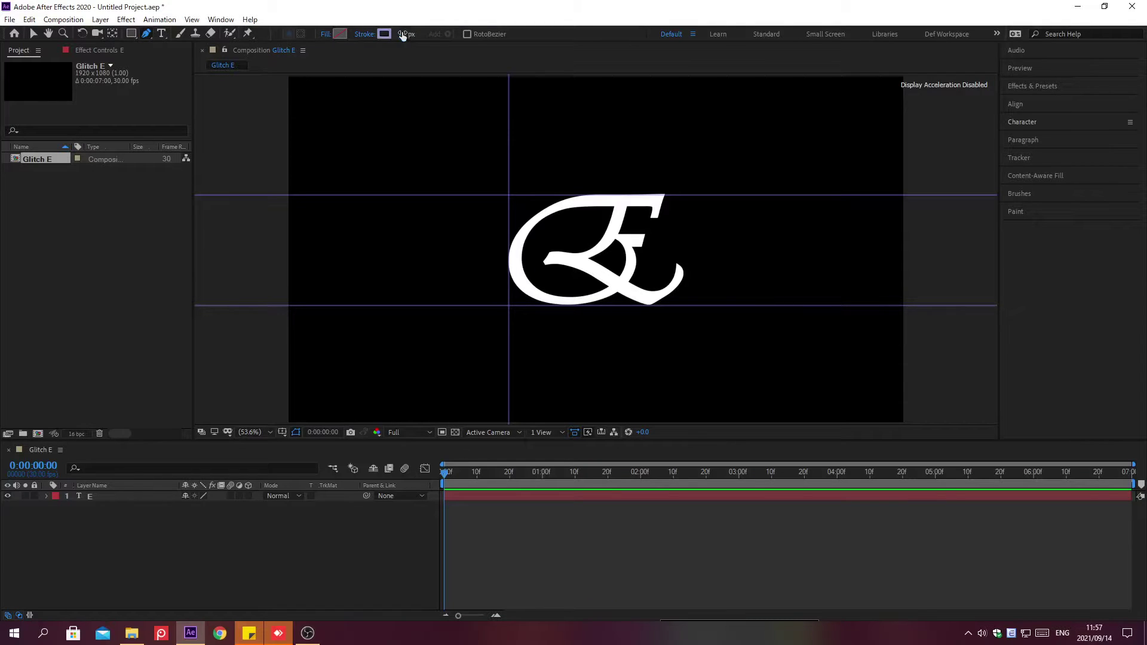
click(382, 34)
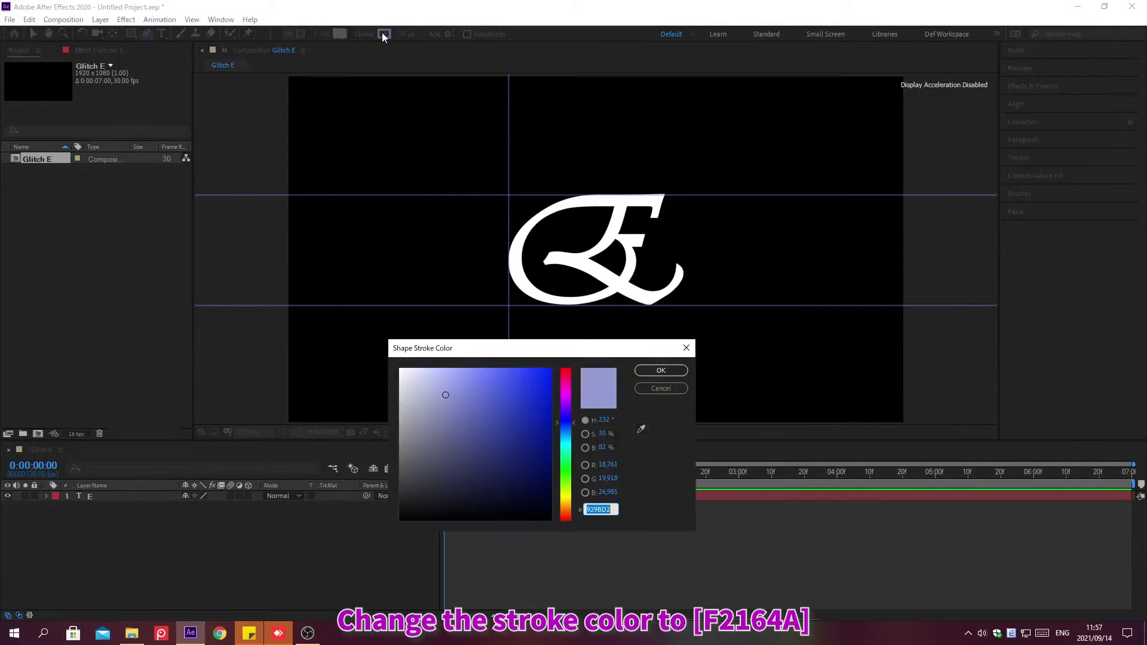
text(F2164A)
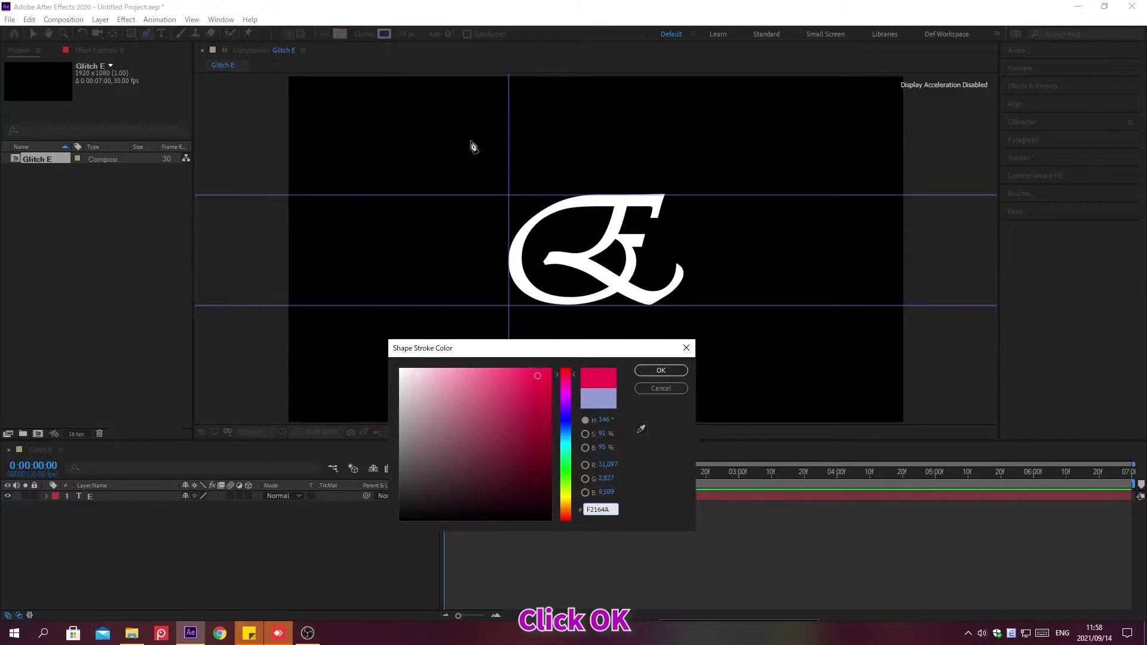
click(660, 370)
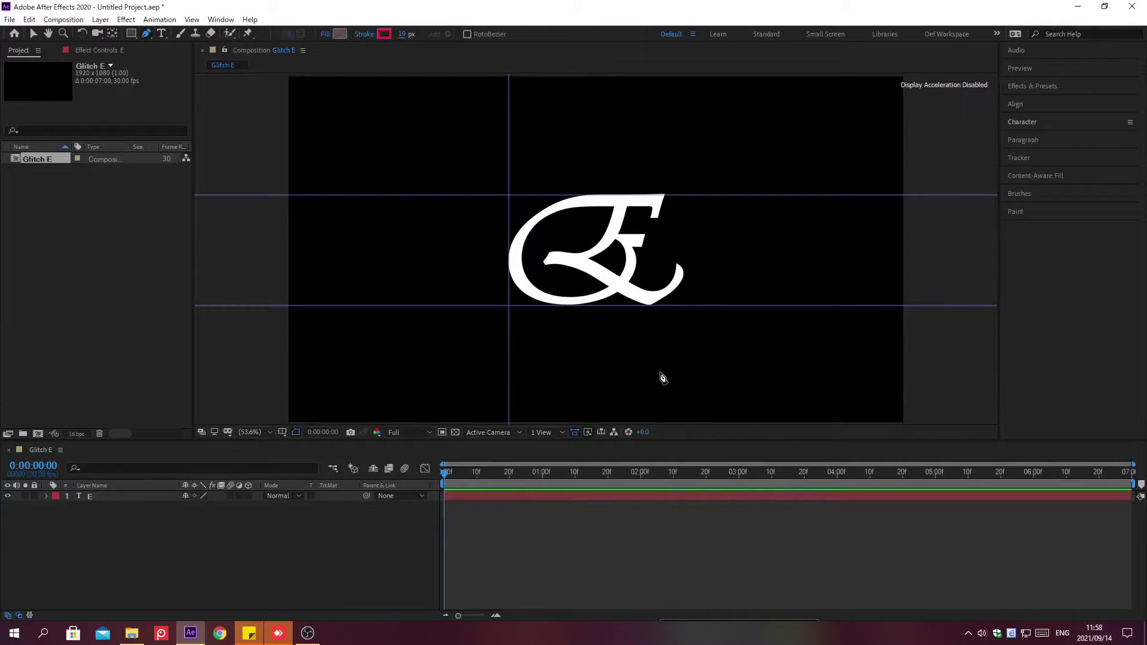
- Draw a path from beyond the composition's right edge along the upper guide, curving around the letter's upper-left outline to the vertical guide
click(928, 197)
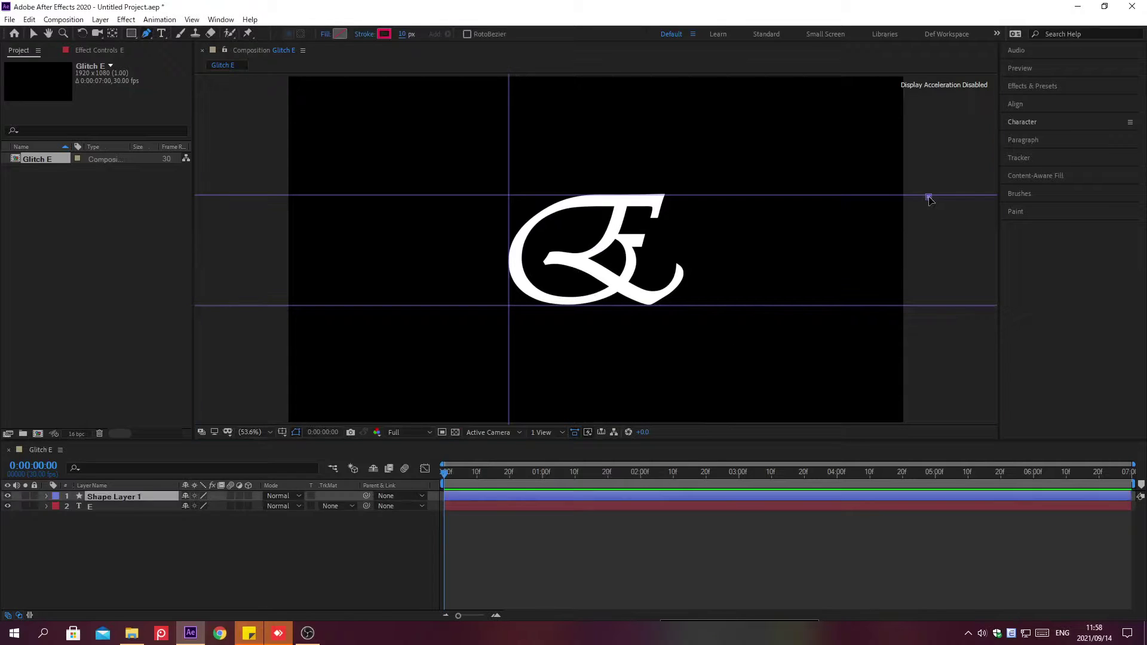
click(590, 196)
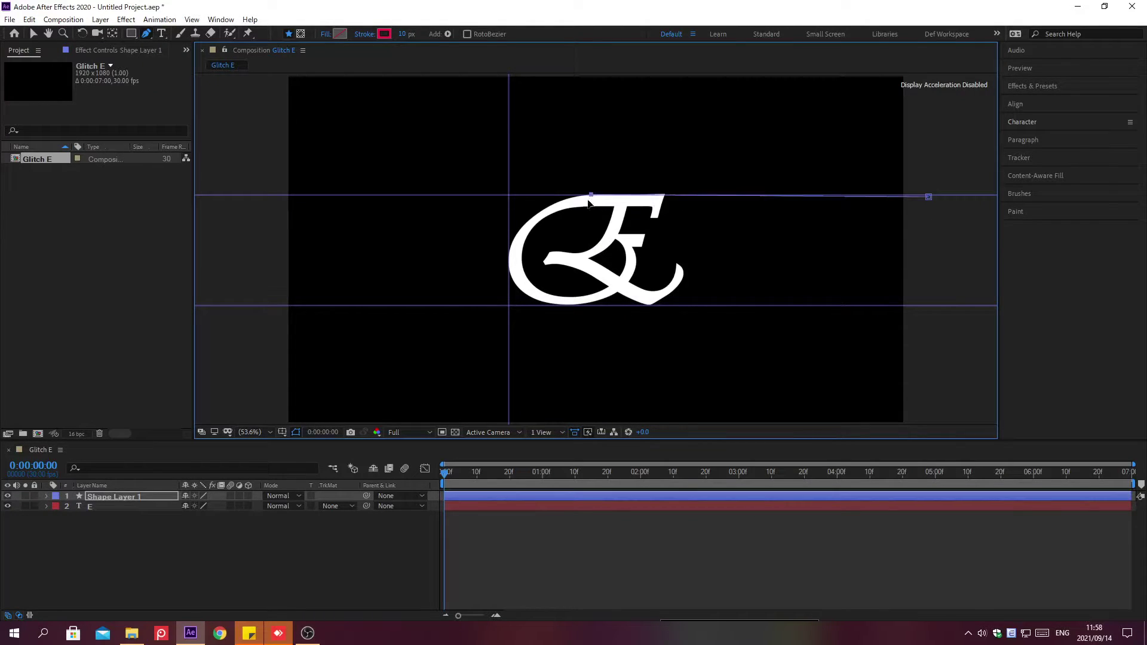
click(508, 260)
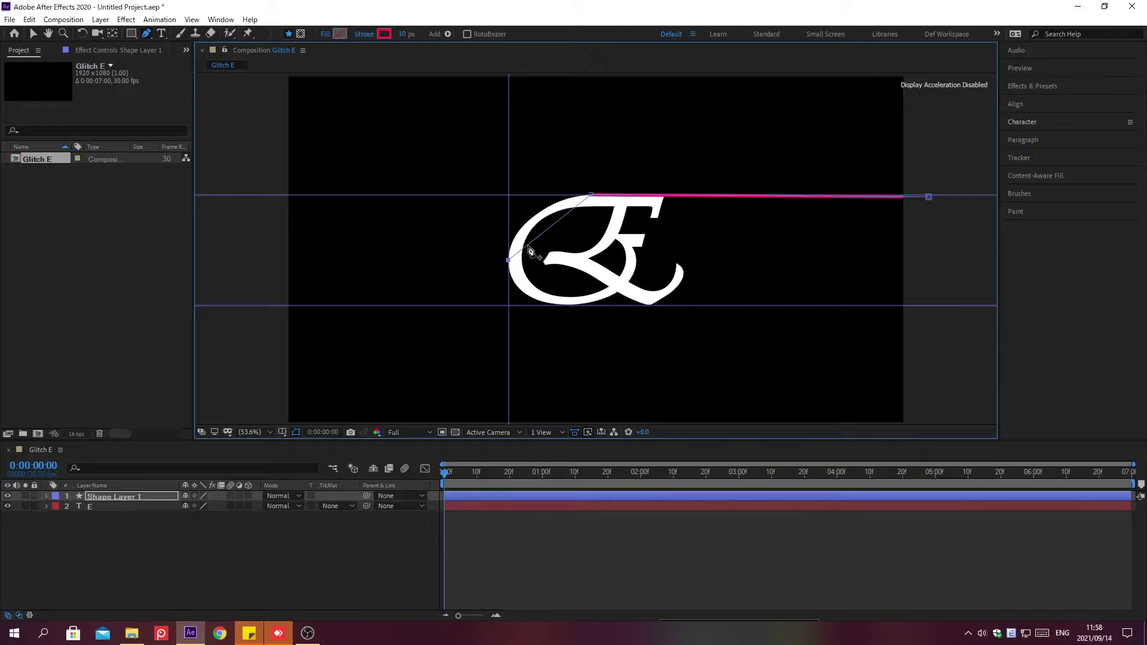
click(569, 212)
drag(570, 212, 534, 214)
click(508, 260)
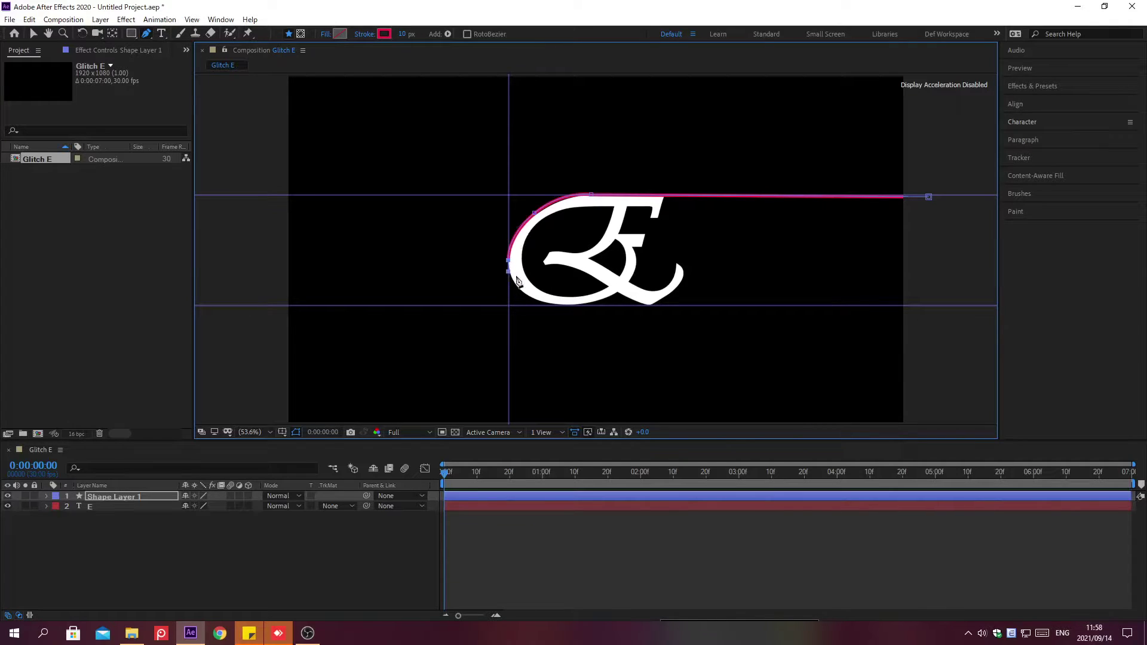
- Continue the path around the letter's lower outline and along the lower guide, ending beyond the composition's right edge
drag(566, 305, 610, 307)
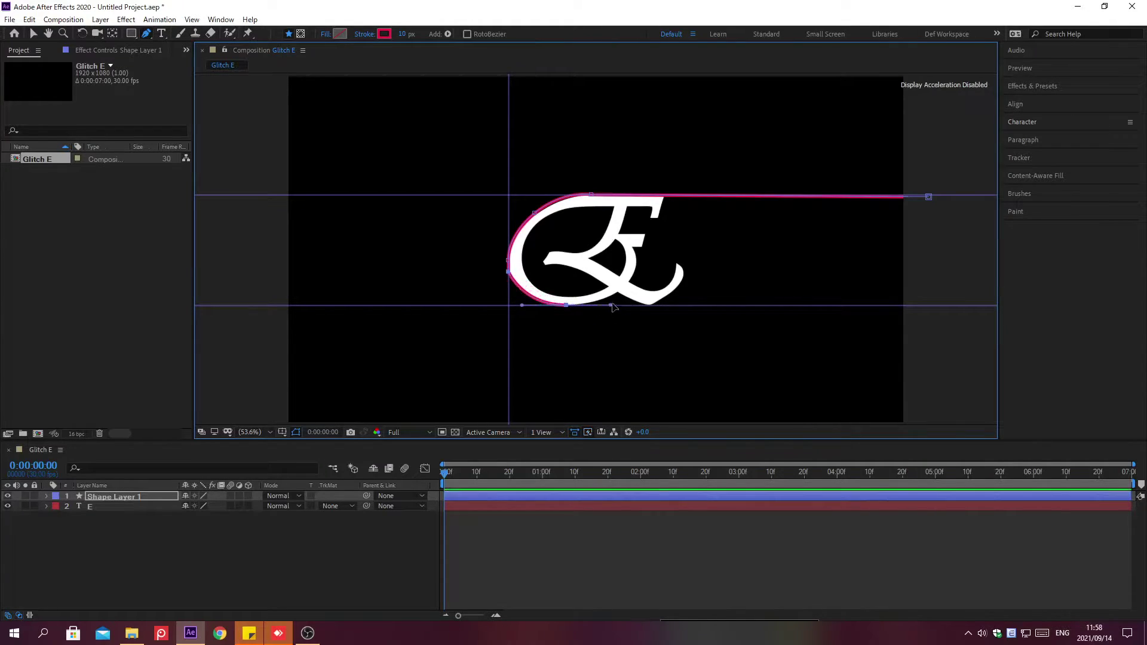
click(618, 294)
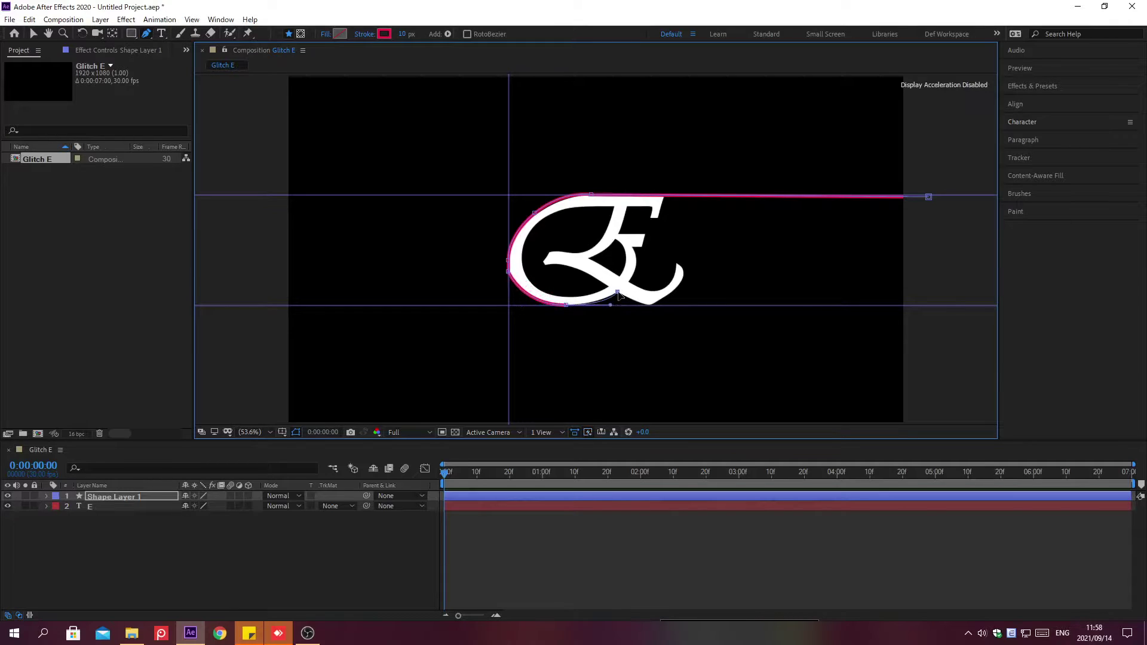
click(650, 306)
click(925, 305)
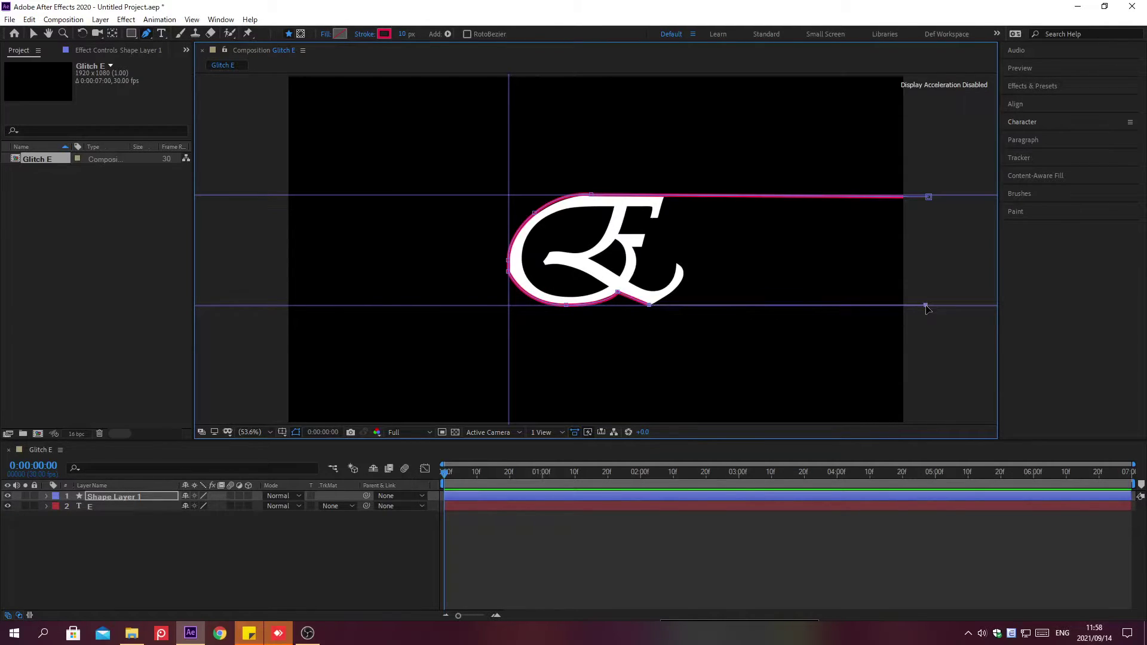
- Add Trim Paths to the contents of the traced shape layer
click(46, 496)
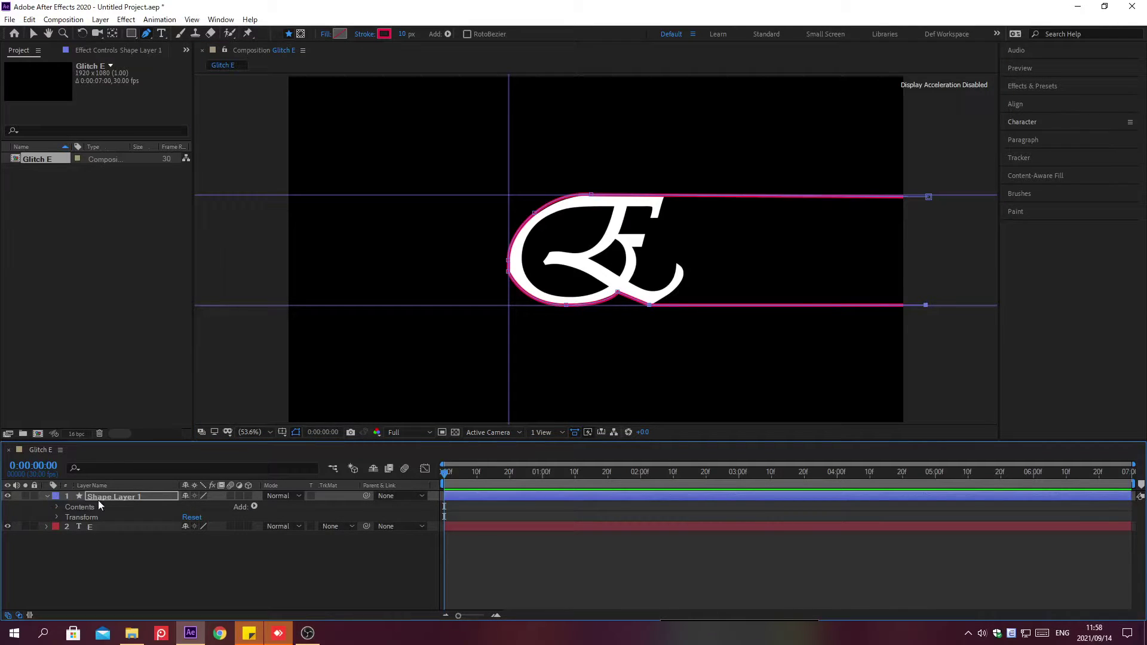
click(148, 505)
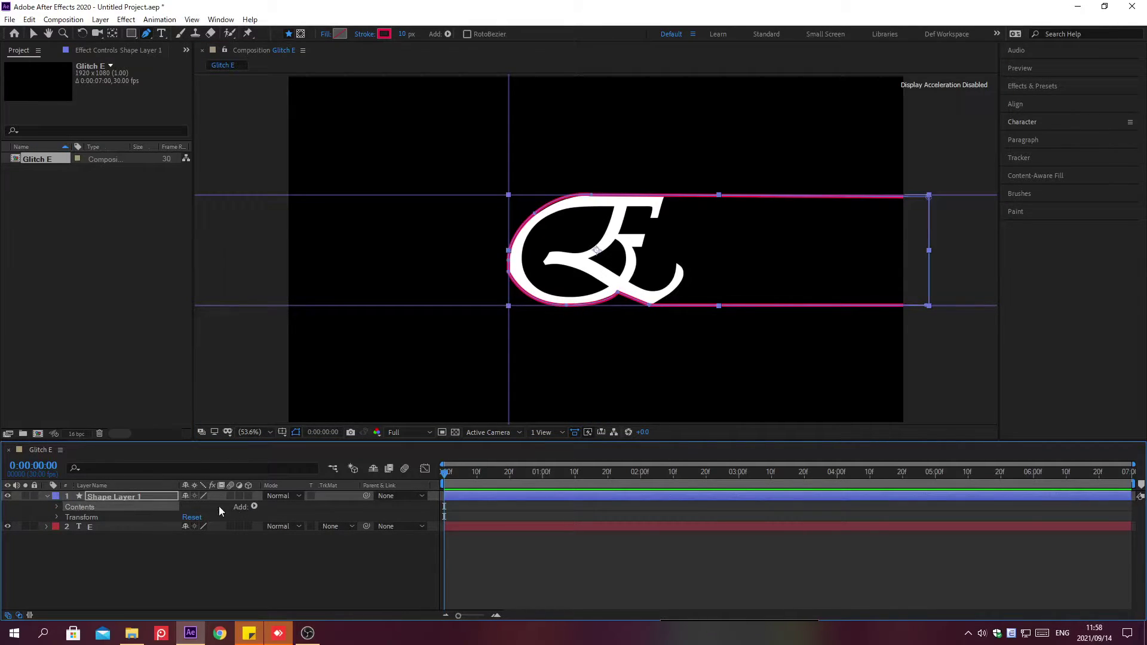
click(253, 507)
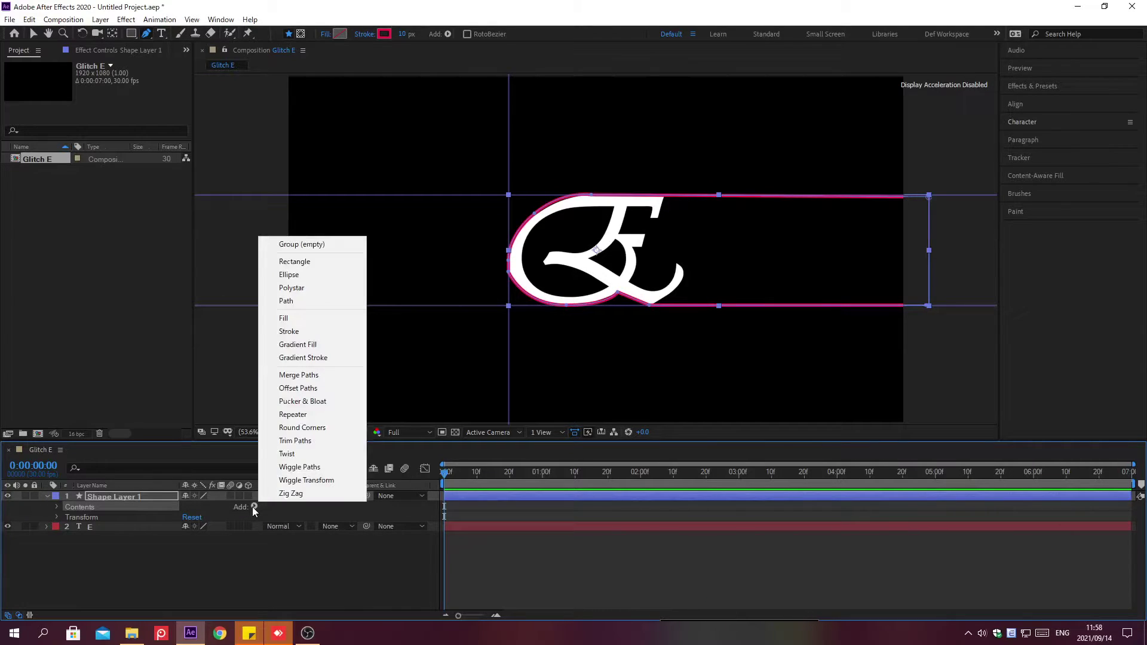
click(281, 440)
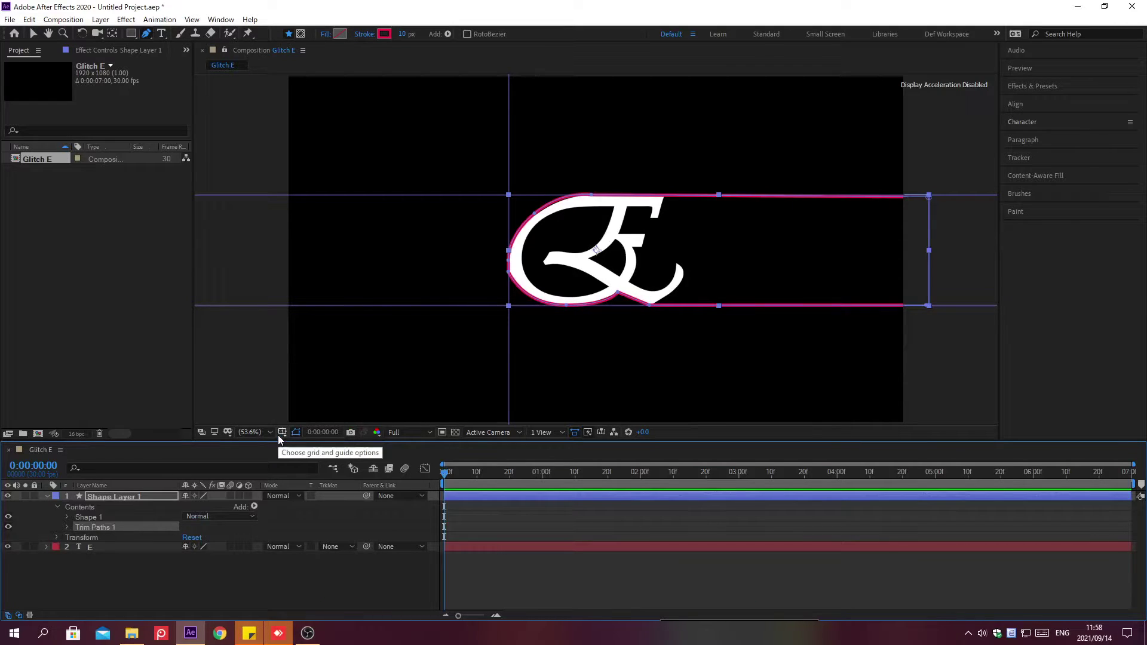
- Set the Trim Paths End value to 0% and create an End keyframe at the composition's start
double_click(95, 526)
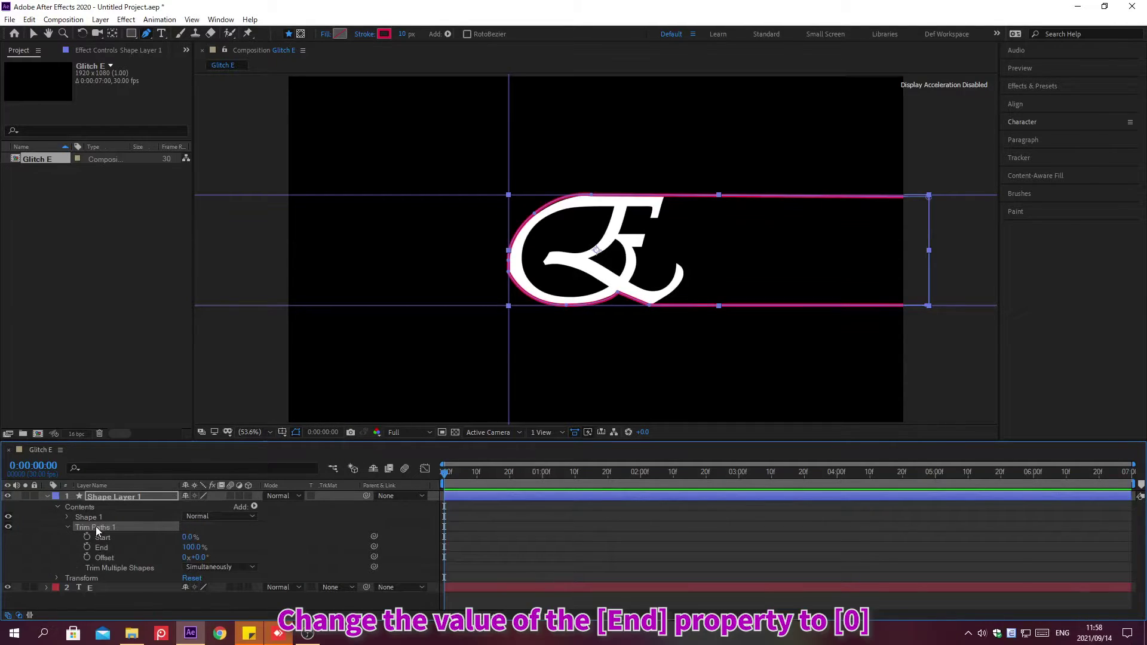
click(189, 547)
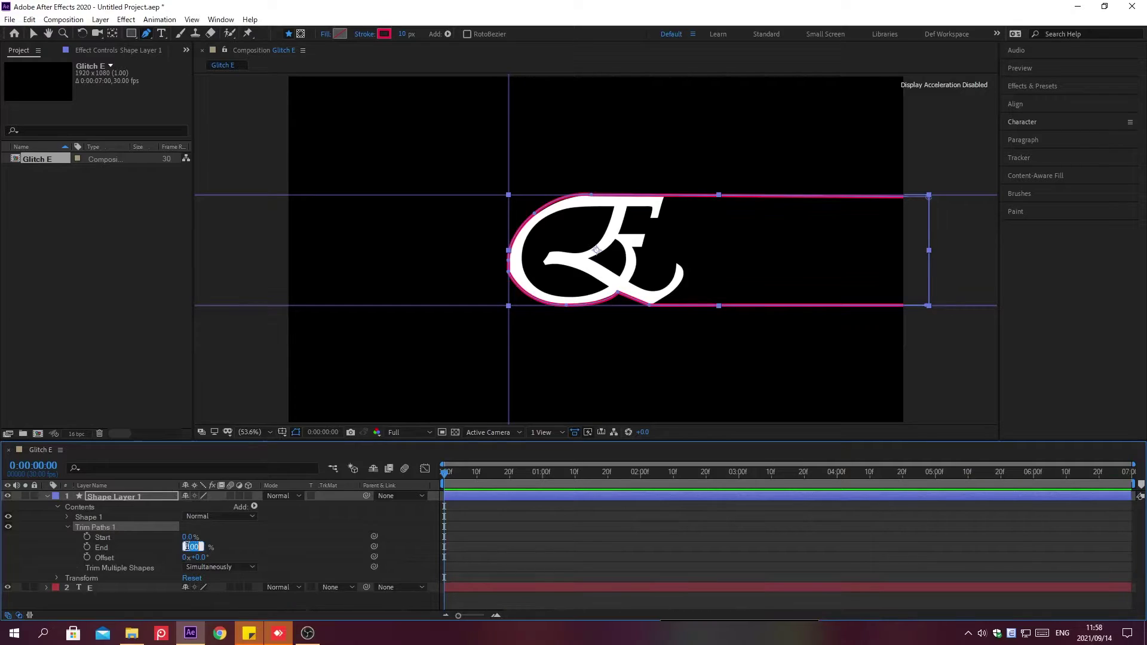
text(0)
key(Return)
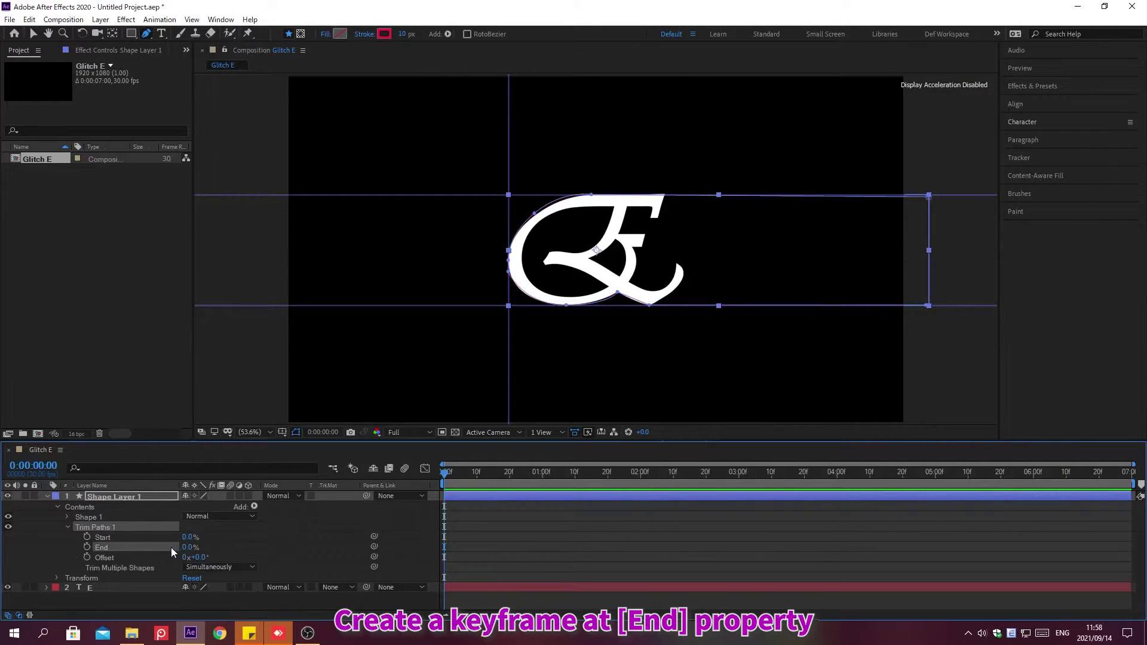
click(88, 547)
- Go to 0;00;01;00 and set the Trim Paths End value to 100%
key(alt+shift+j)
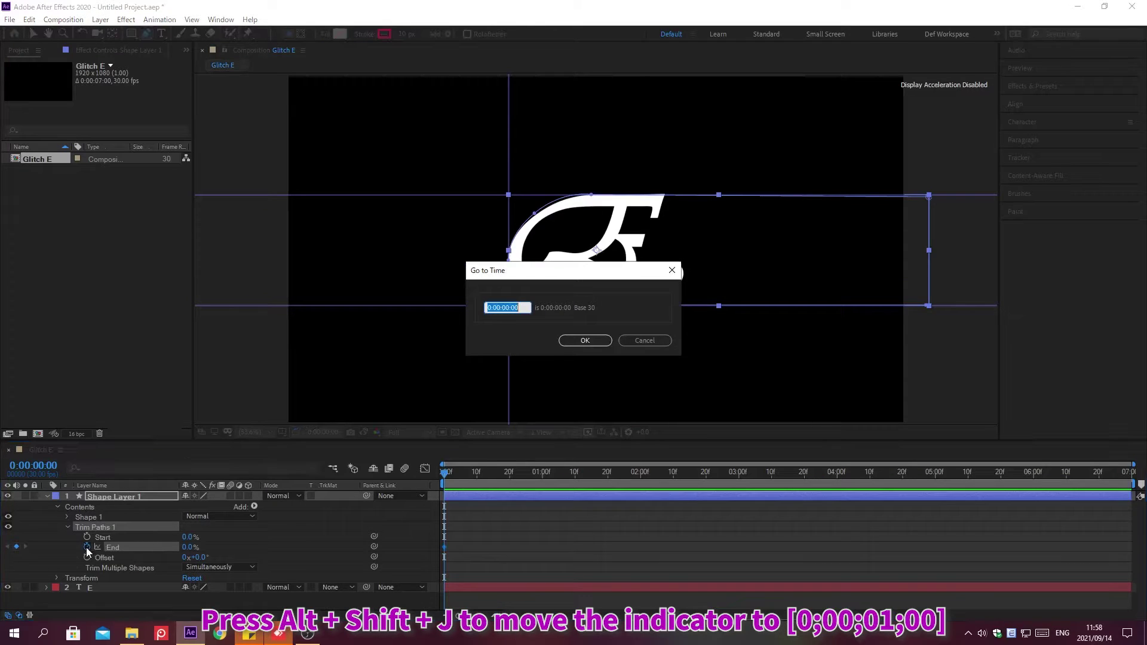
text(0;00;01;00)
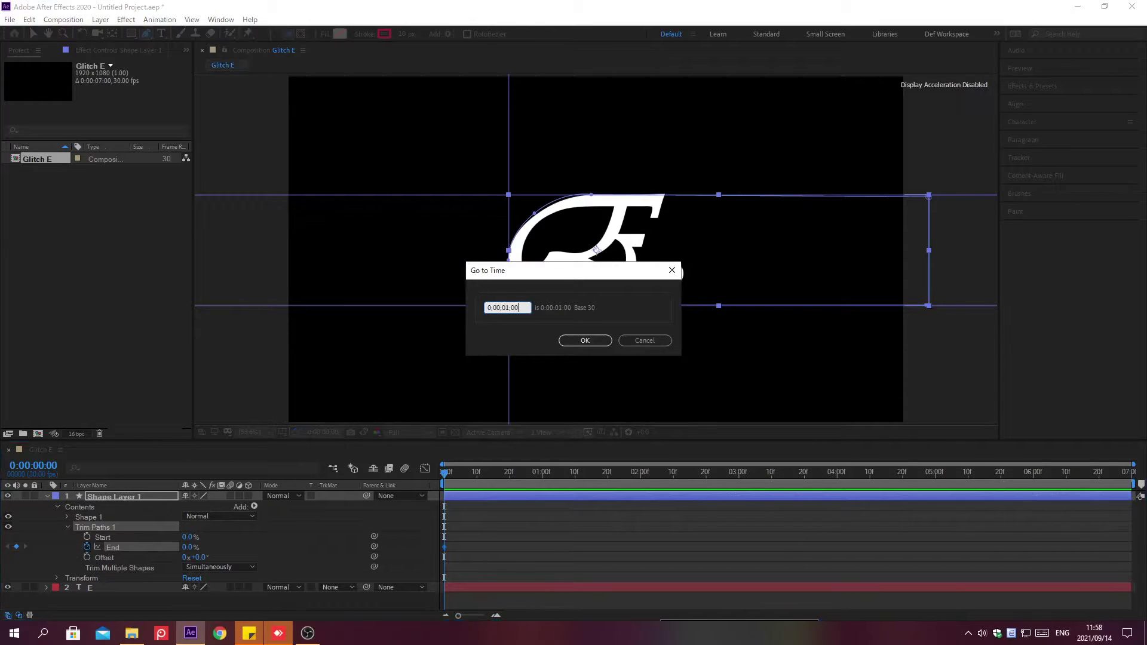
key(Return)
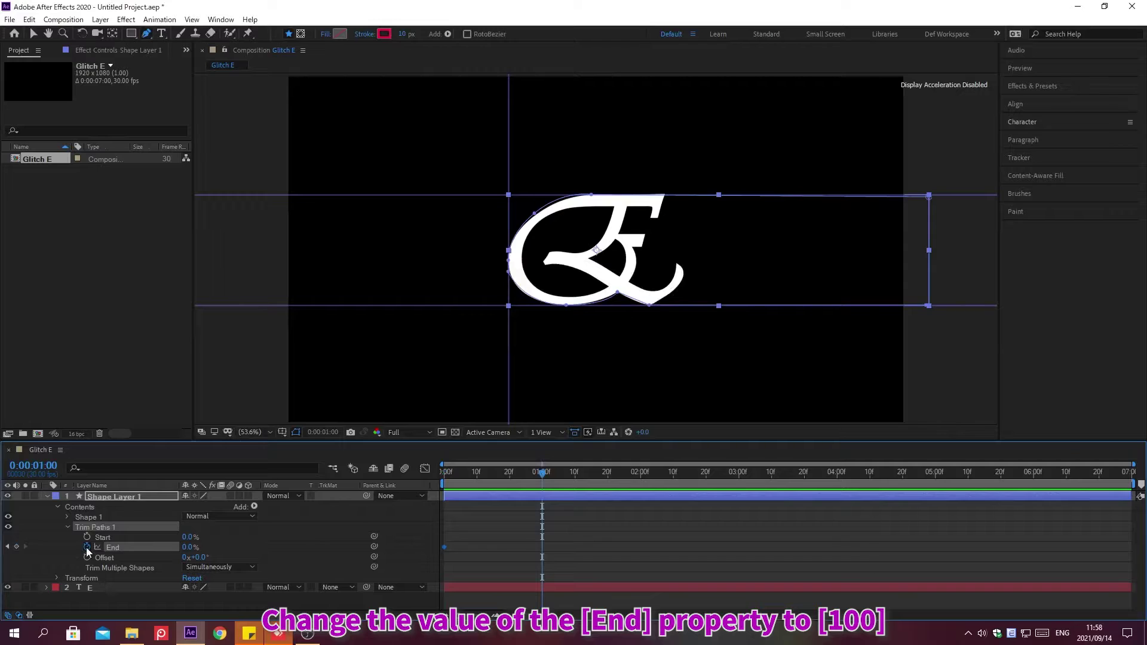
click(186, 547)
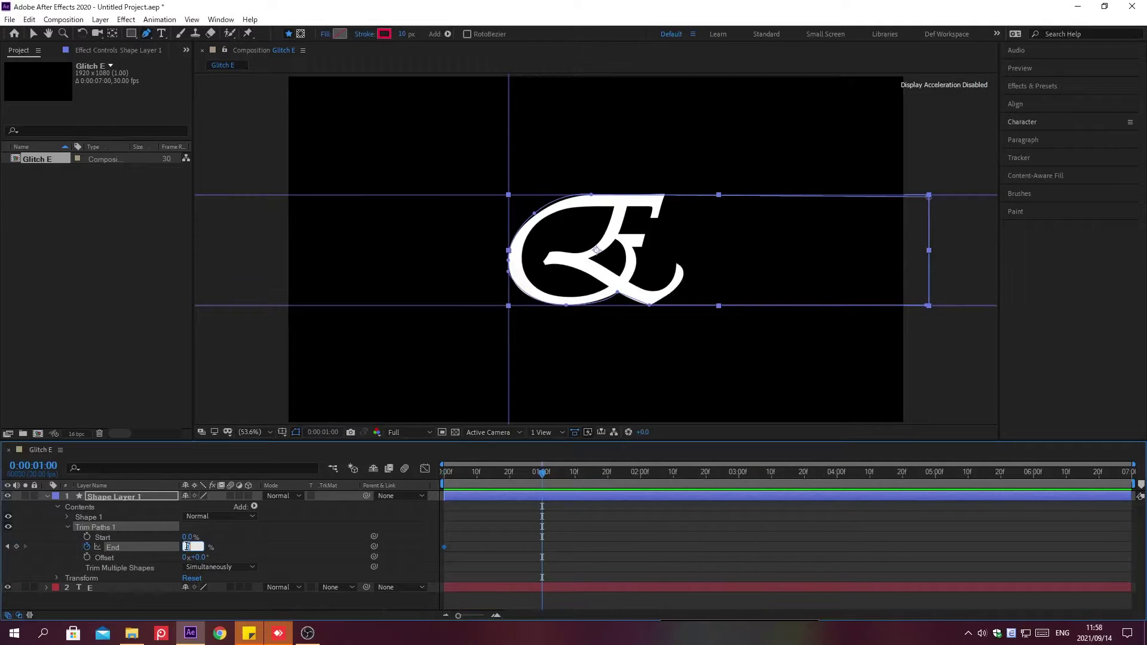
text(100)
key(Return)
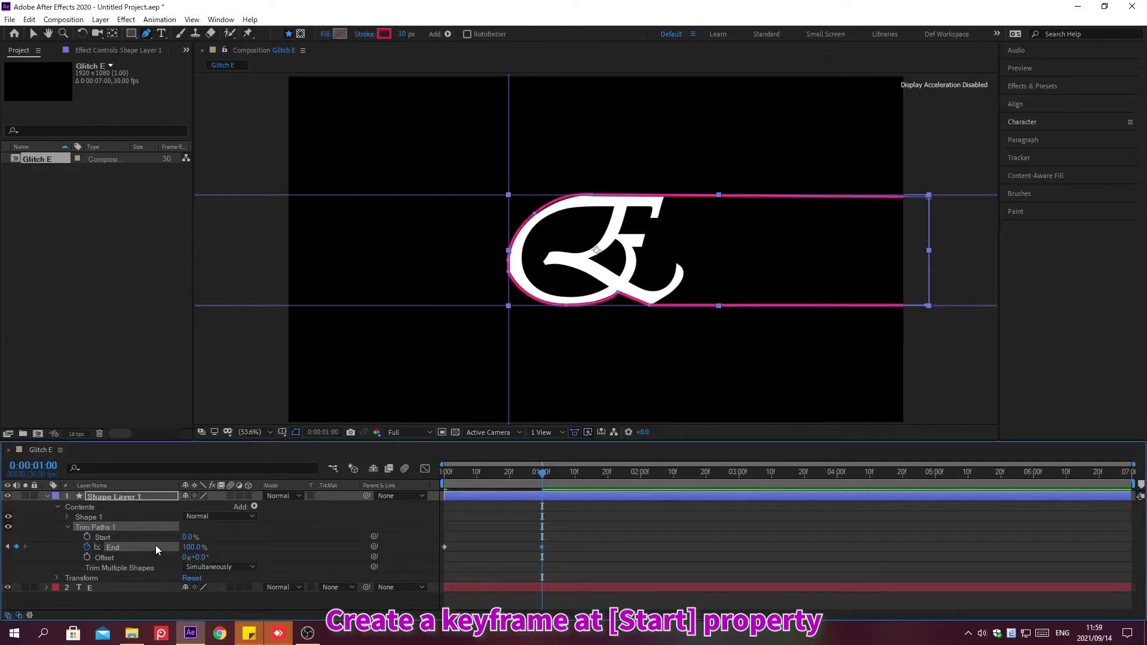
- Create a Trim Paths Start keyframe at the one-second mark, and set Start to 100% at 0;00;02;00
click(86, 537)
key(alt+shift+j)
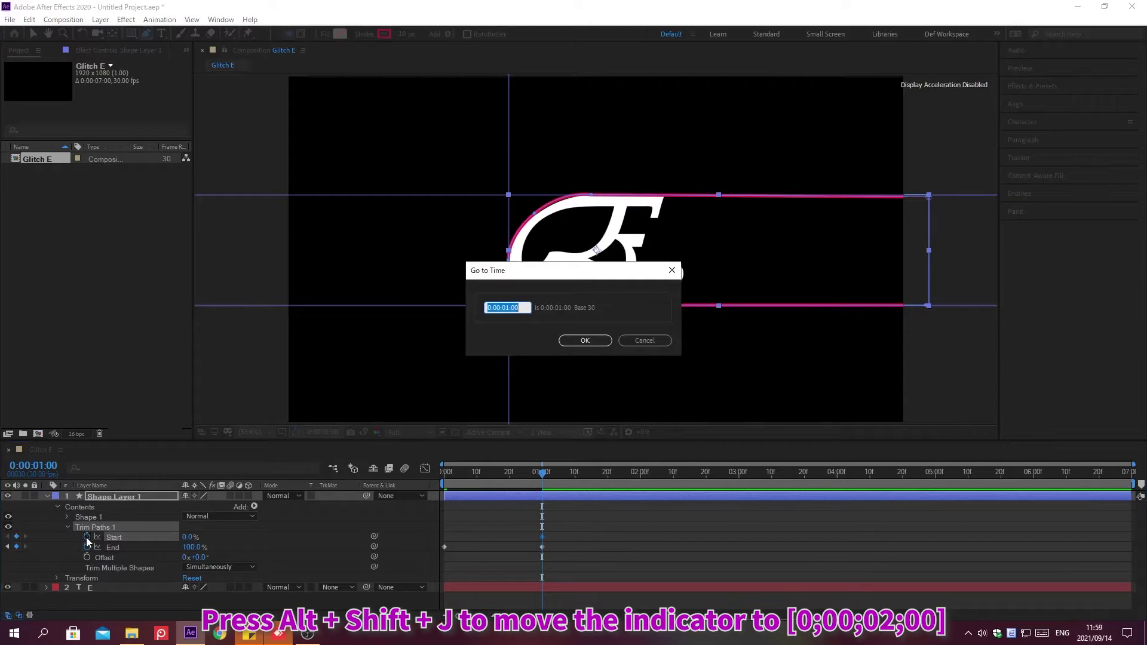
text(0;00;02;00)
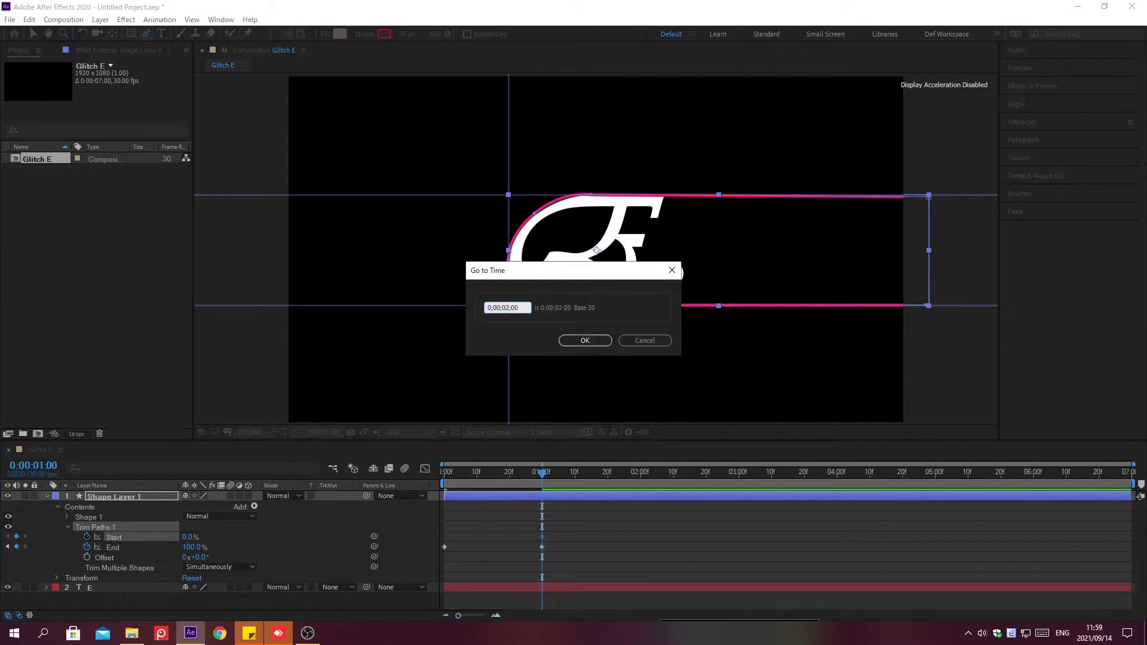
key(Return)
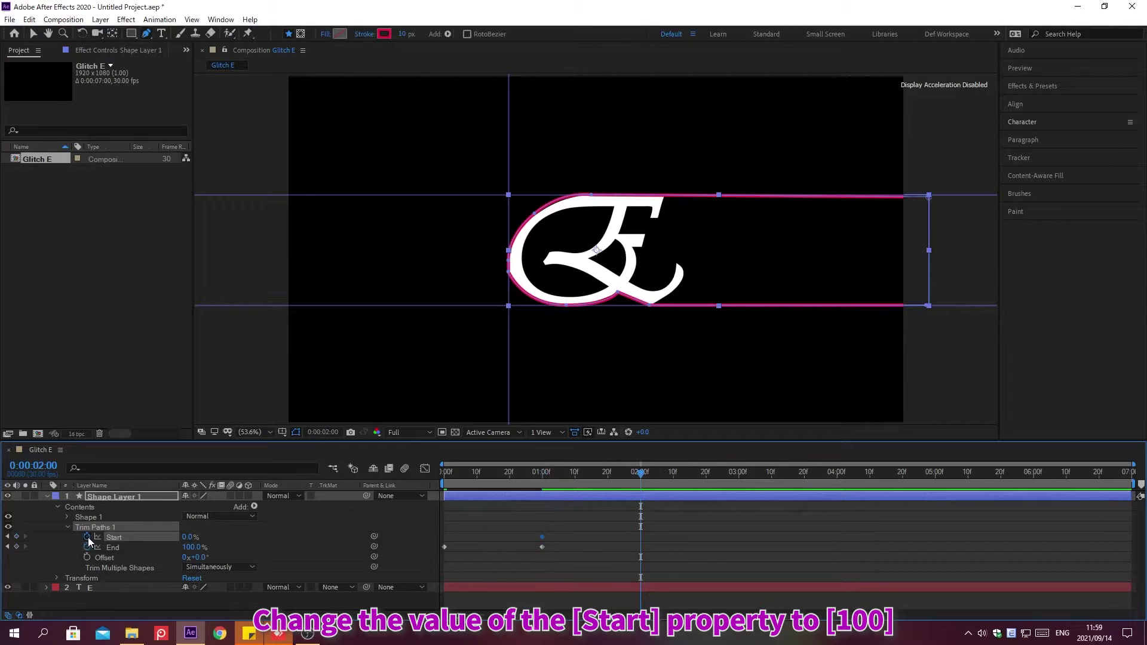
click(186, 537)
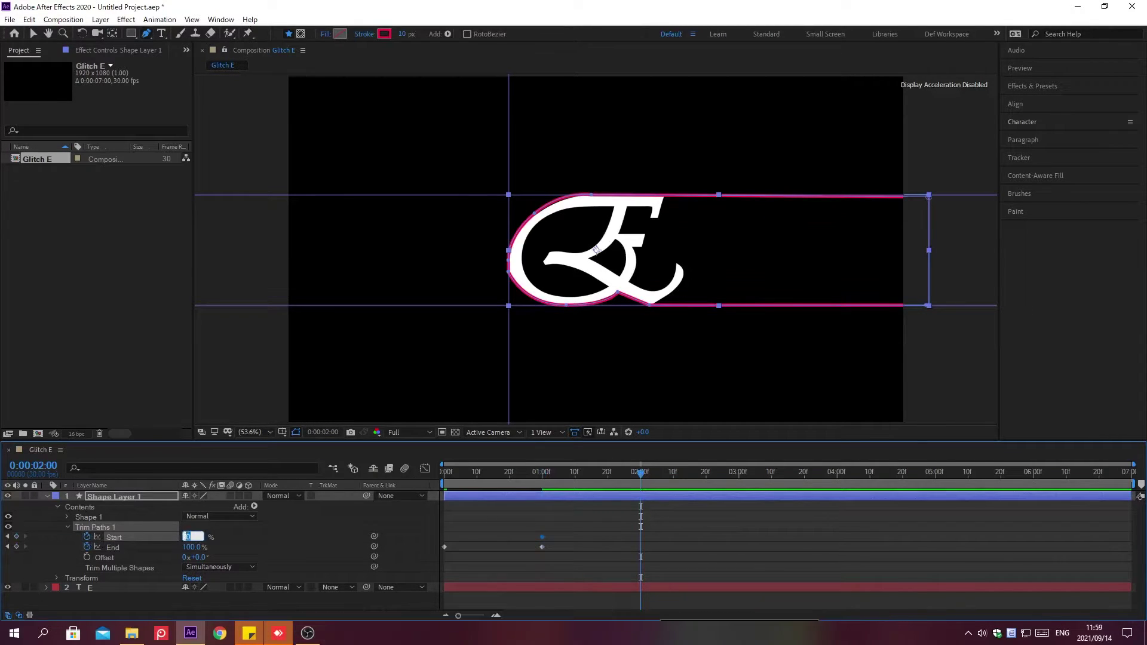
text(100)
key(Return)
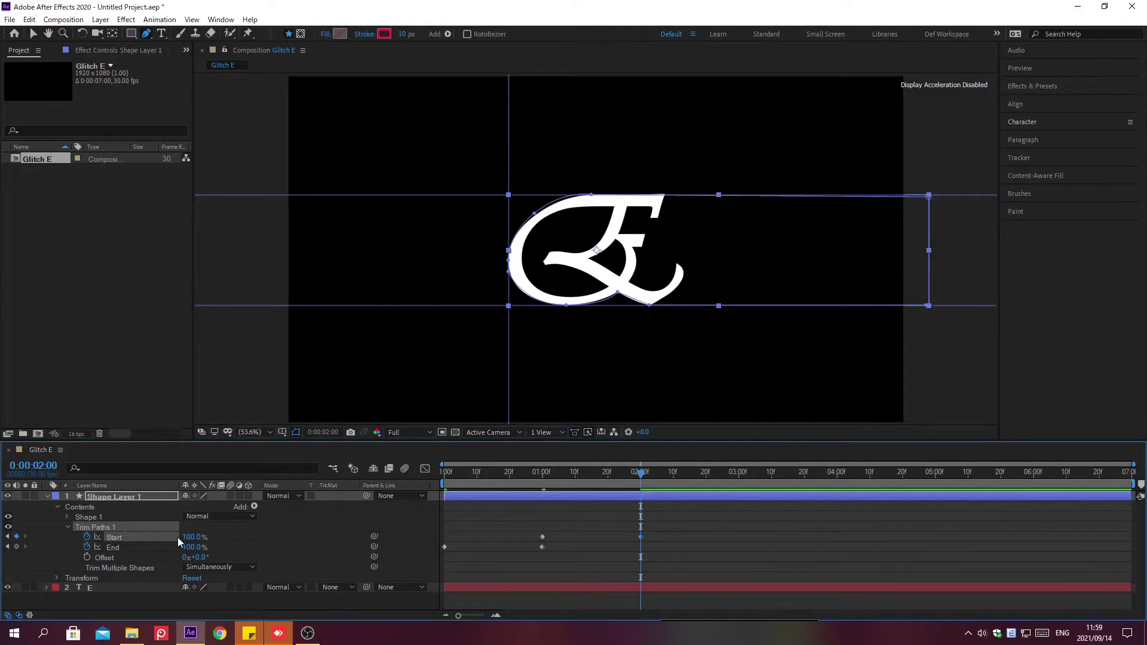
- Display the speed graph for the Trim Paths Start and End properties in the Graph Editor, with auto-zoomed graph height
key(v)
key(ctrl+shift+a)
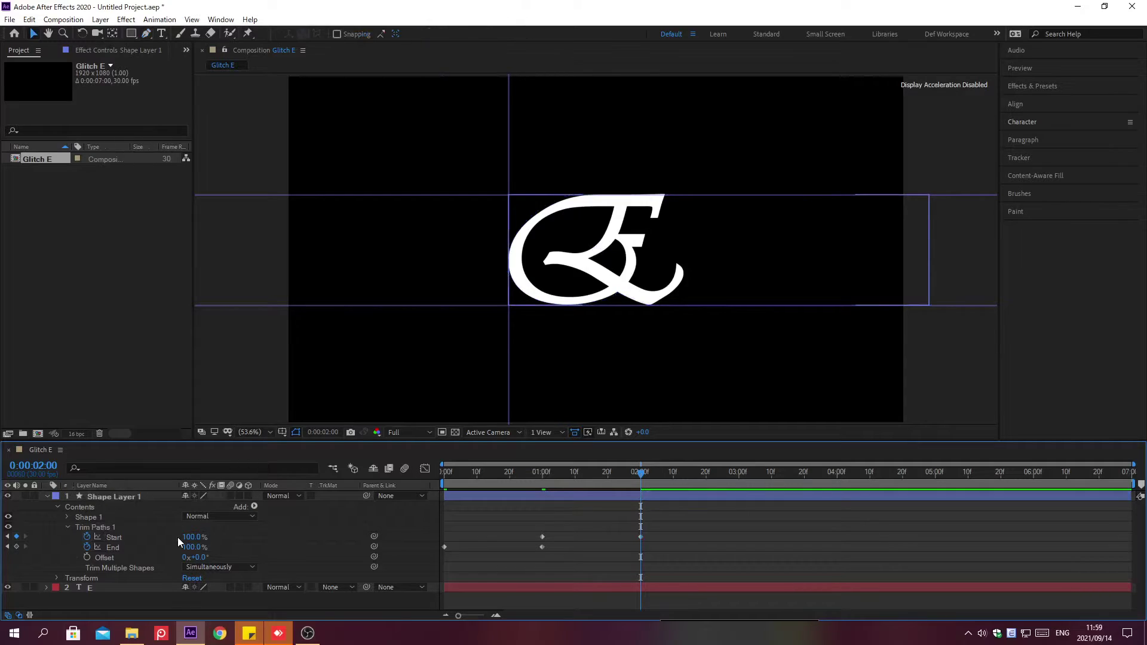
click(149, 537)
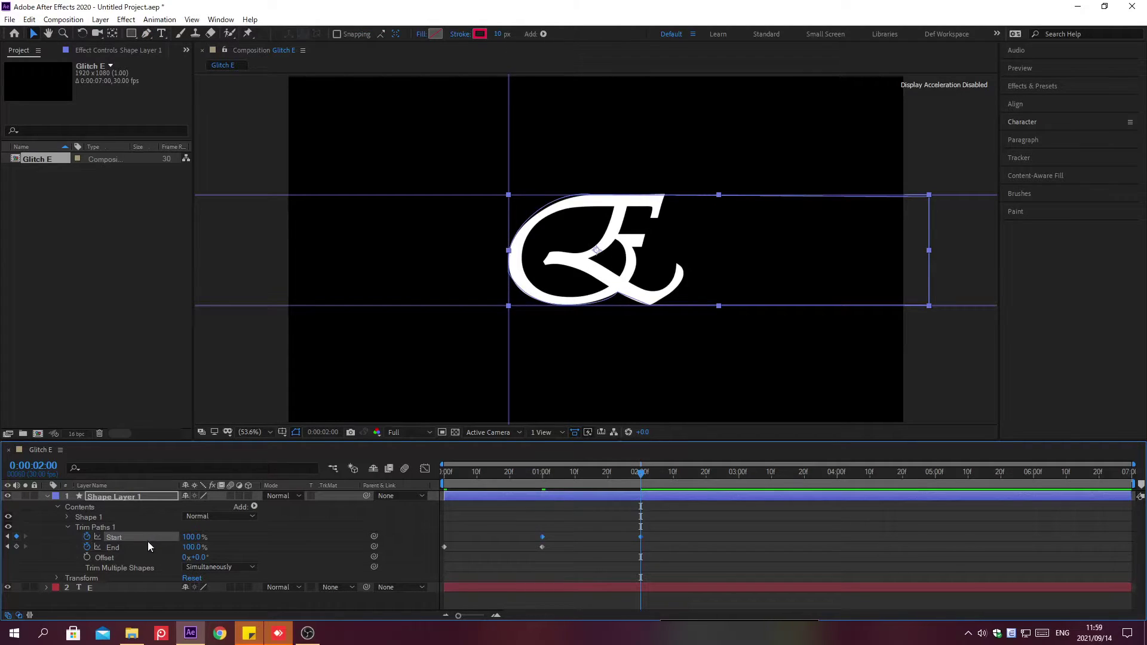
shift+click(148, 547)
click(425, 470)
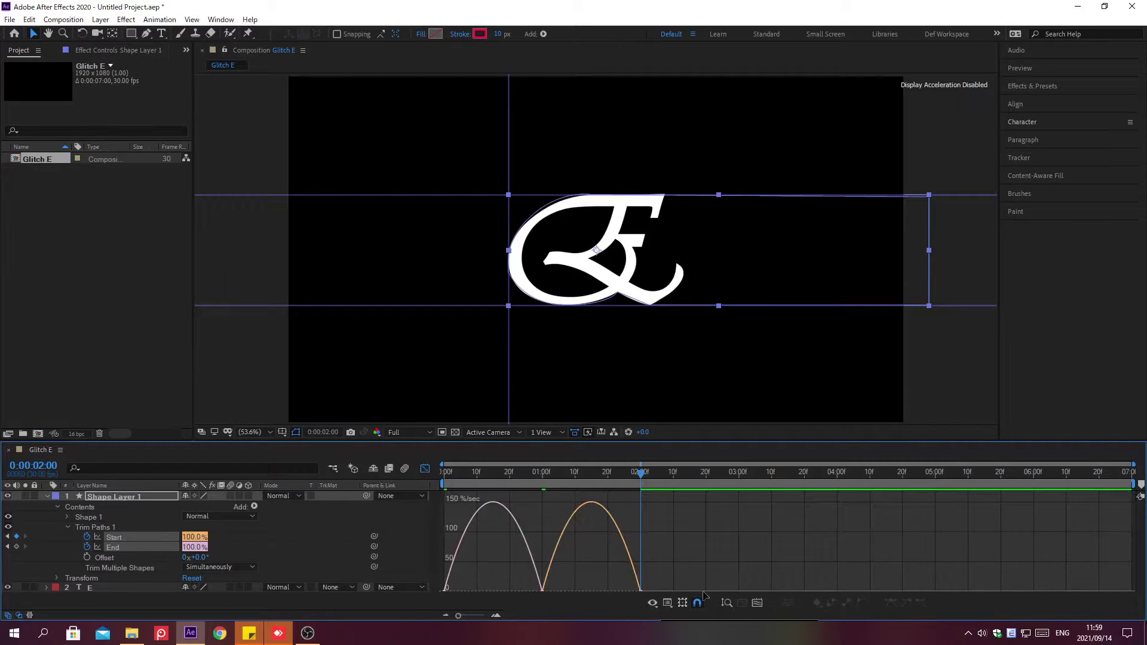
click(726, 602)
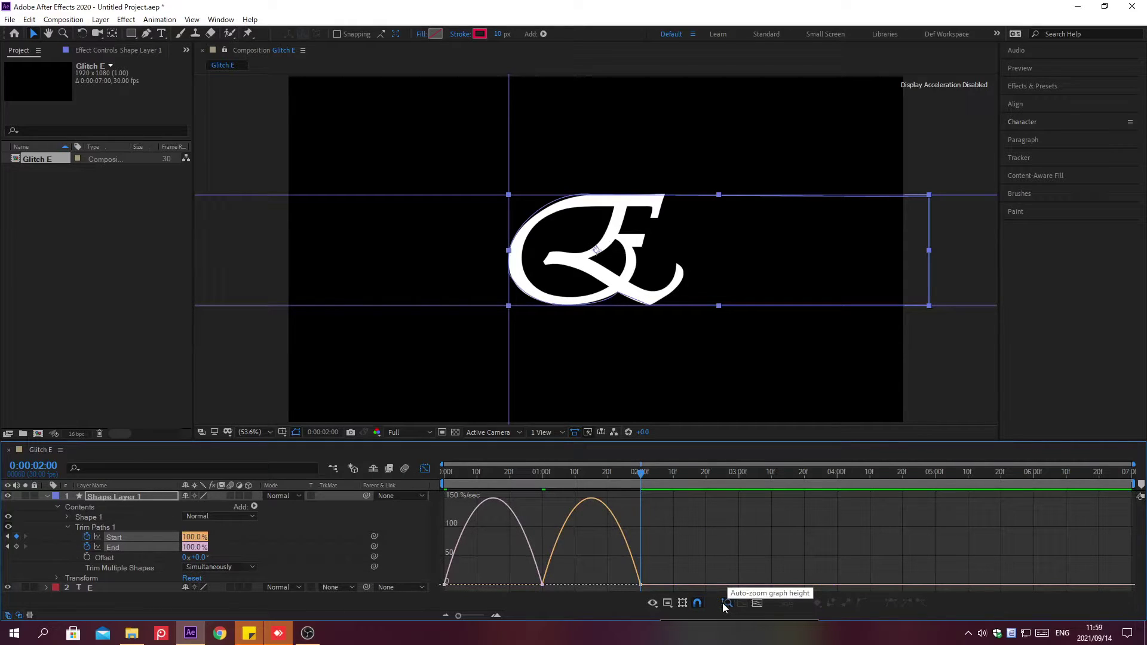
click(667, 603)
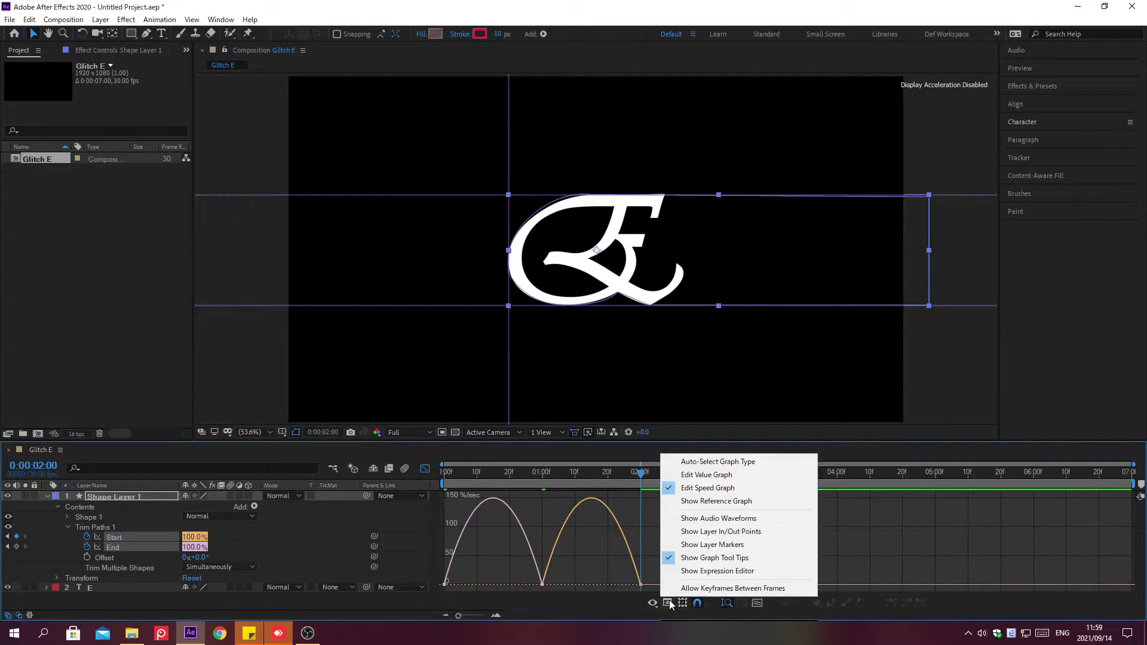
click(710, 489)
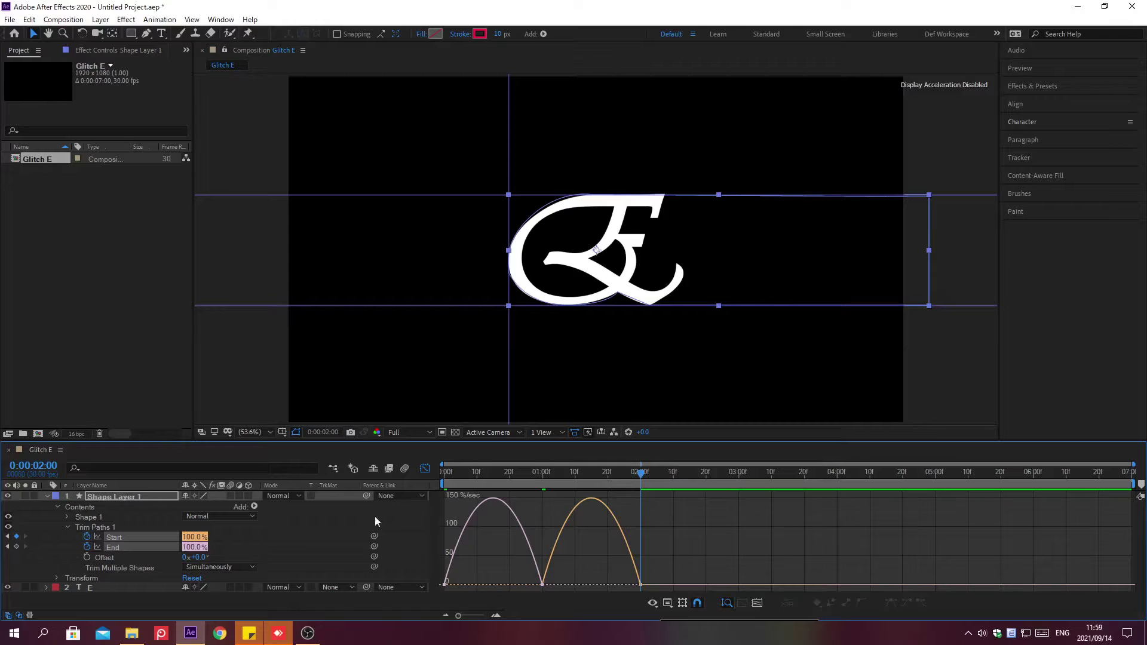
- Lengthen the easing handles of all Start and End keyframes to form sharp mid-interval speed peaks, and return to the layer bar view
click(149, 538)
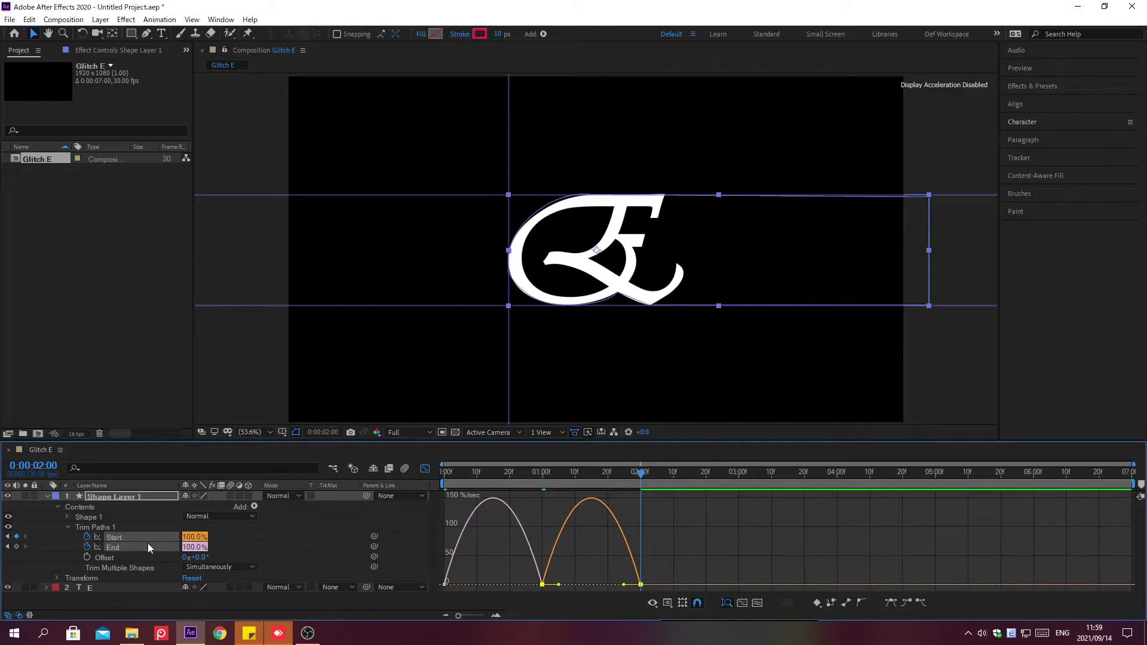
shift+click(148, 548)
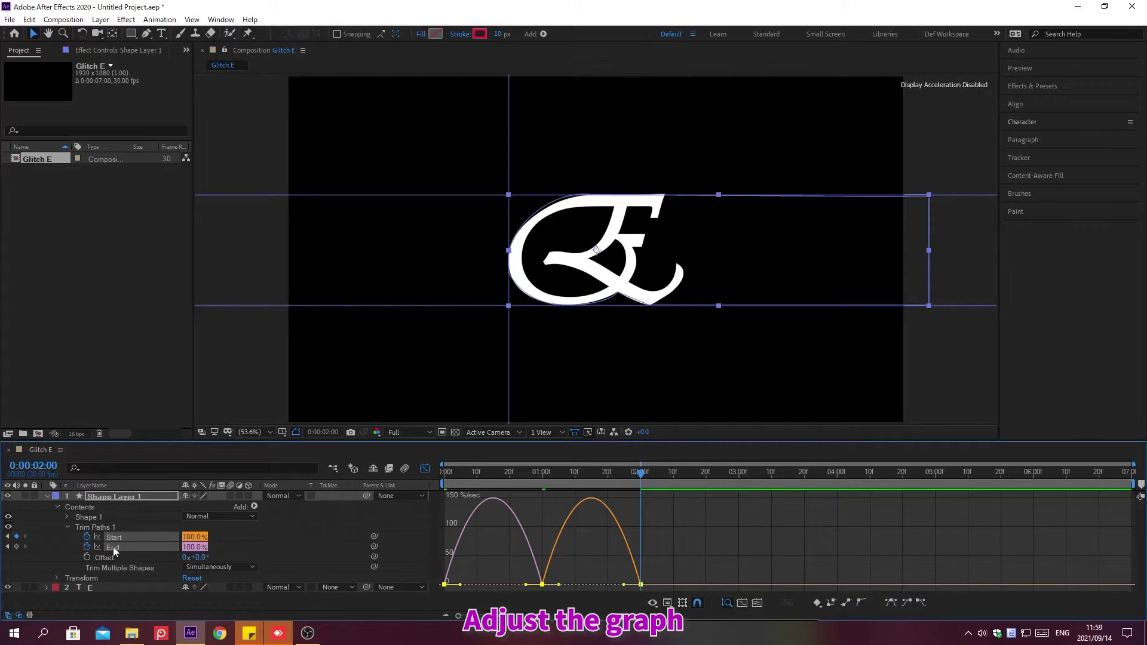
drag(526, 585, 481, 585)
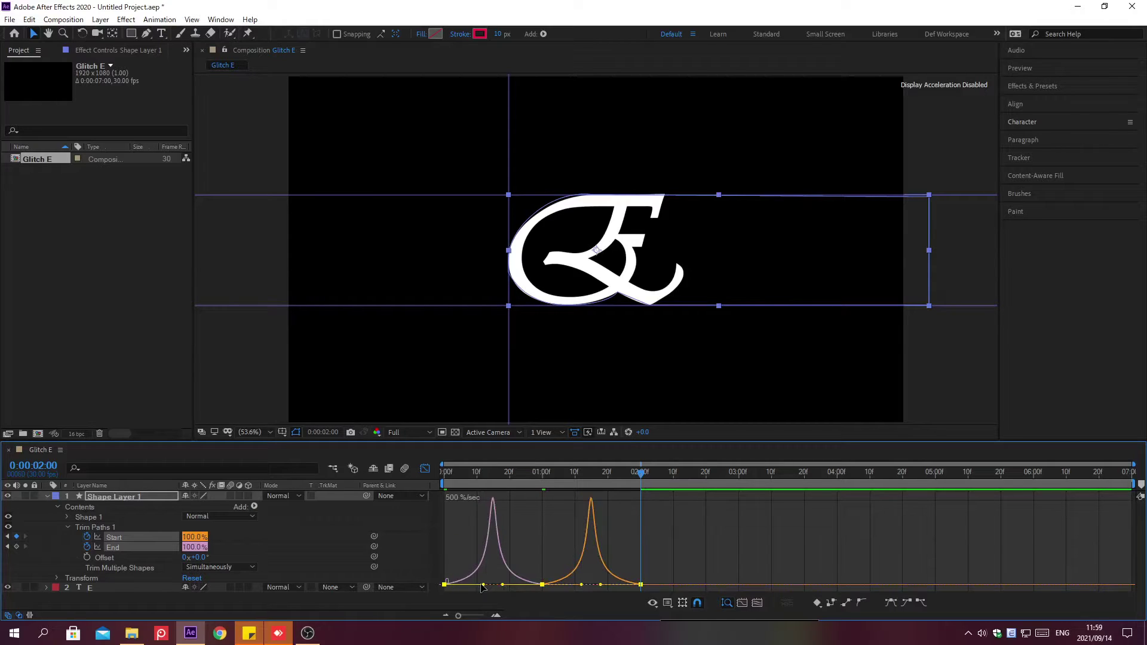
click(425, 469)
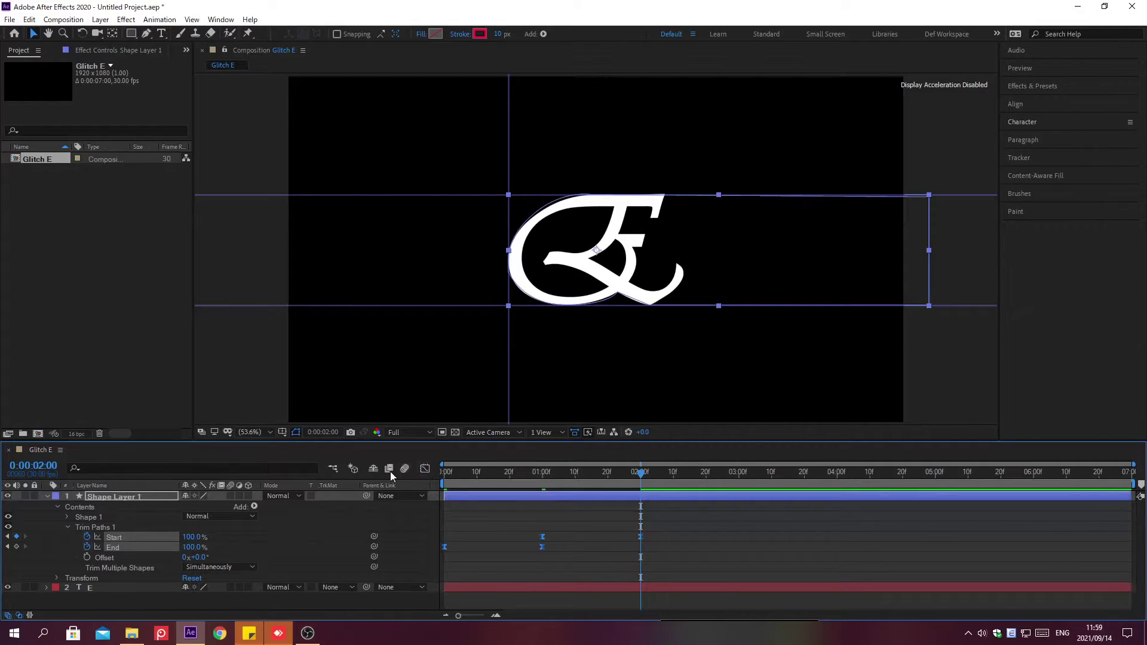
- Draw a second Pen path in Shape Layer 1 from the composition's top edge, around the E's inner left contours, down to its bottom edge
click(148, 495)
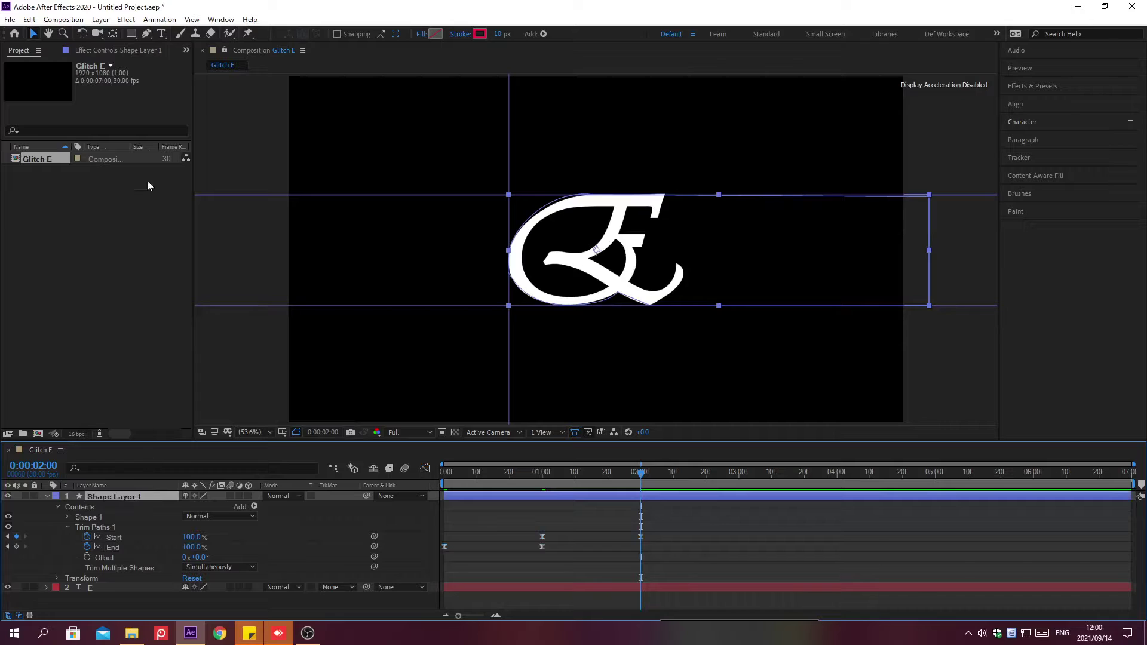
click(147, 34)
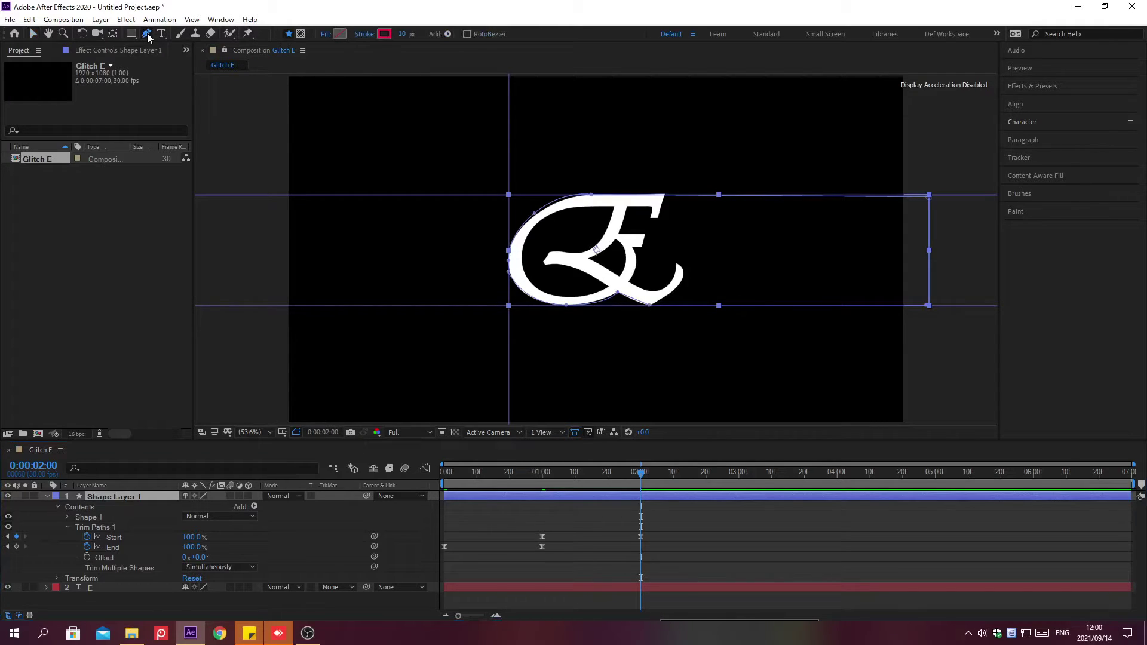
click(651, 77)
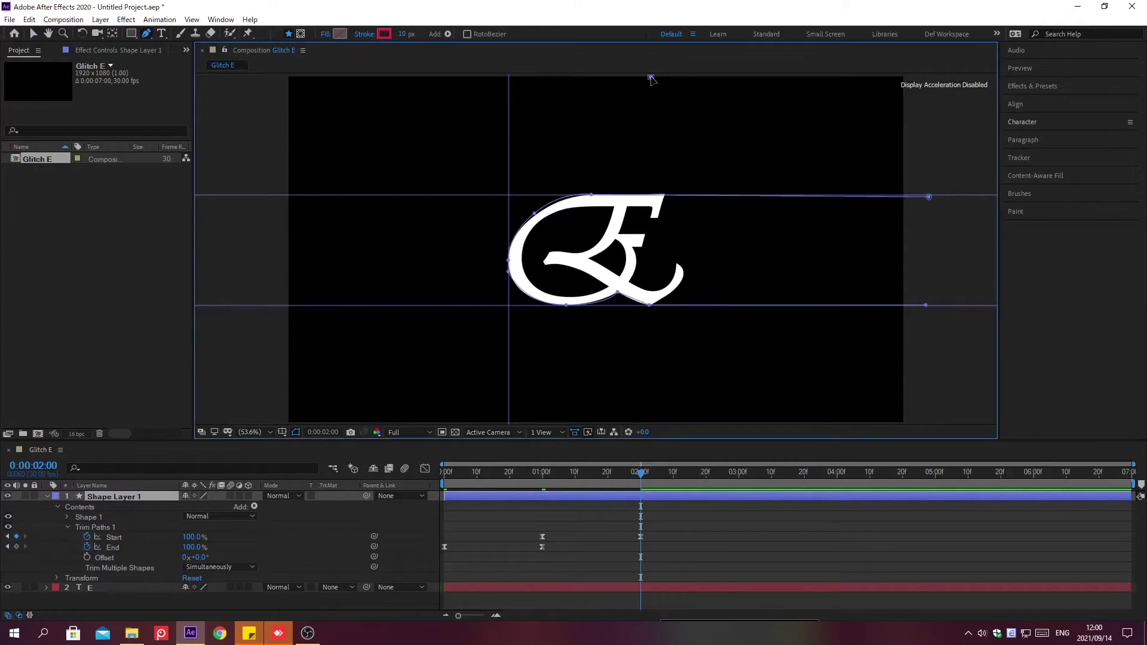
click(612, 207)
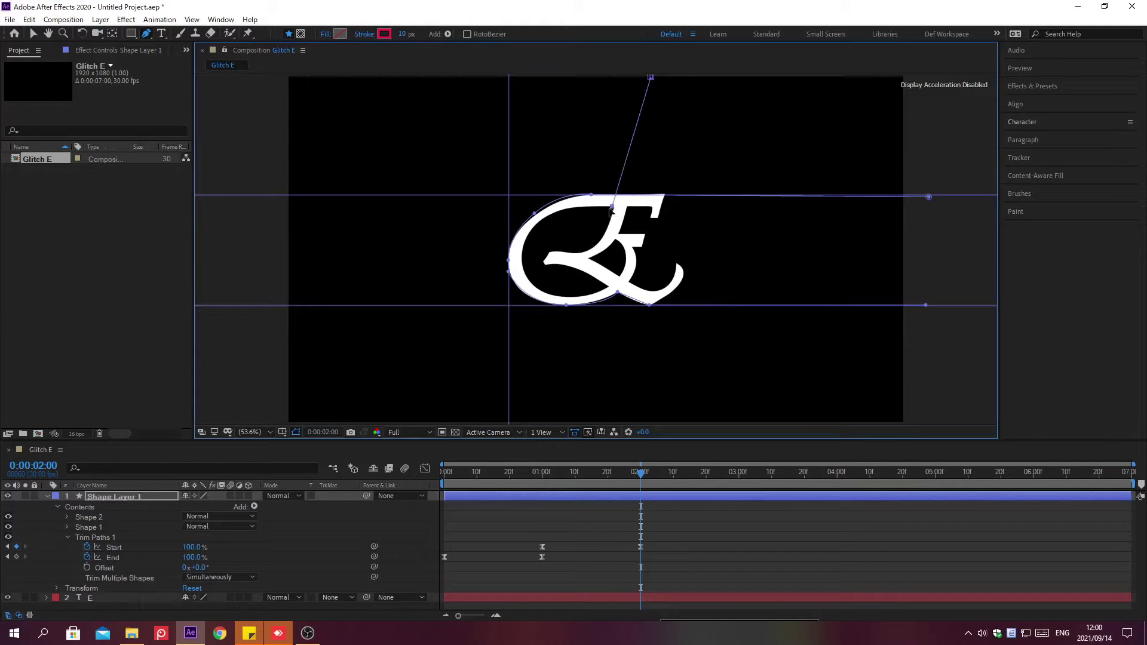
click(550, 252)
drag(580, 230, 596, 250)
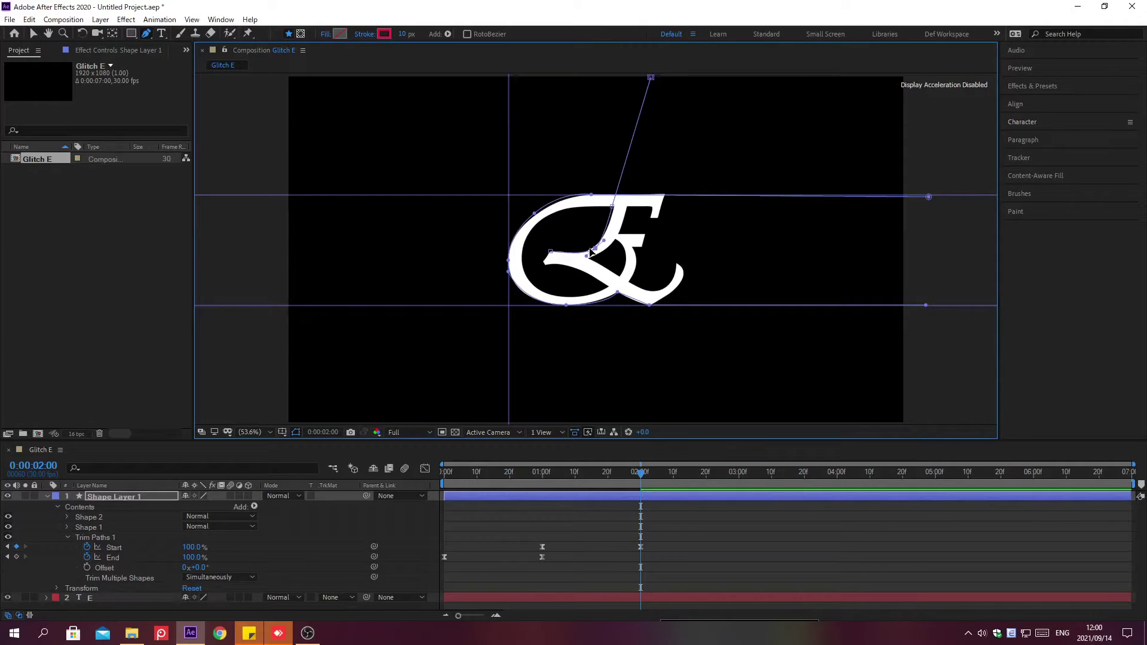
click(550, 253)
drag(546, 269, 651, 421)
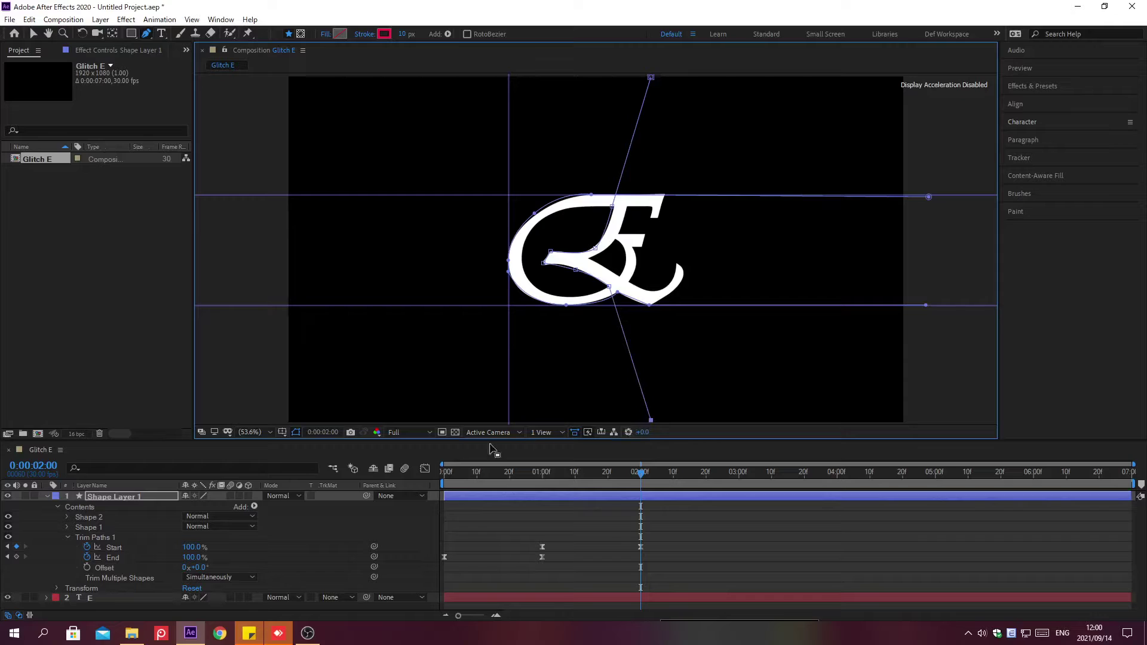
- Draw a third Pen path in Shape Layer 1 from the composition's left edge, along the E's right-hand inner contours, back to the left edge
click(148, 493)
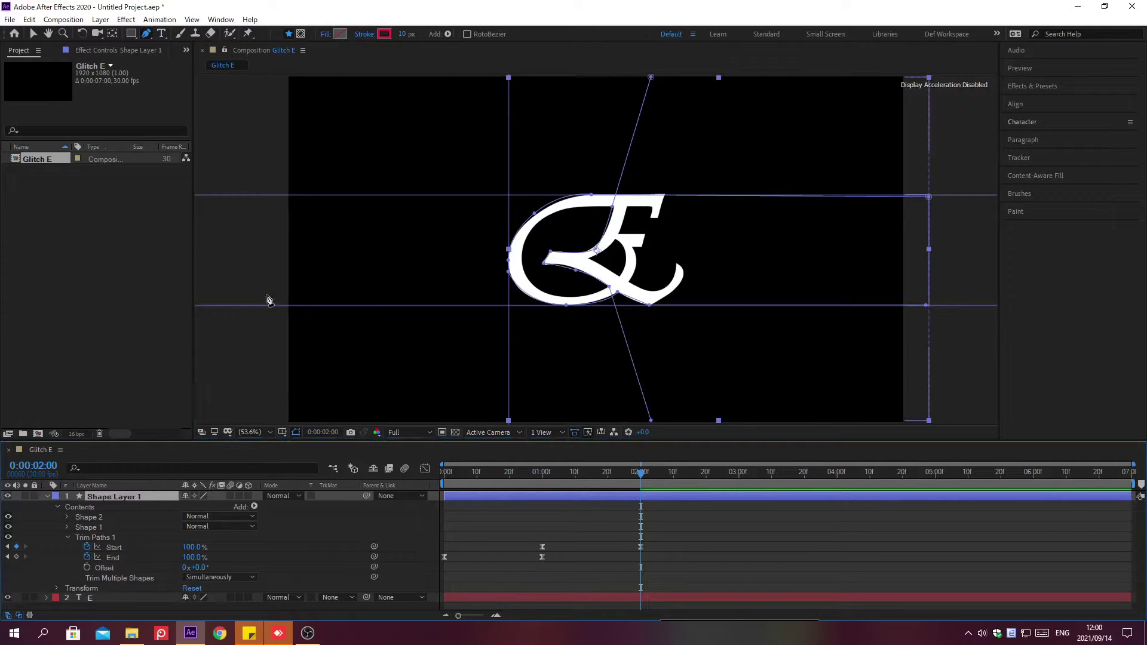
click(283, 265)
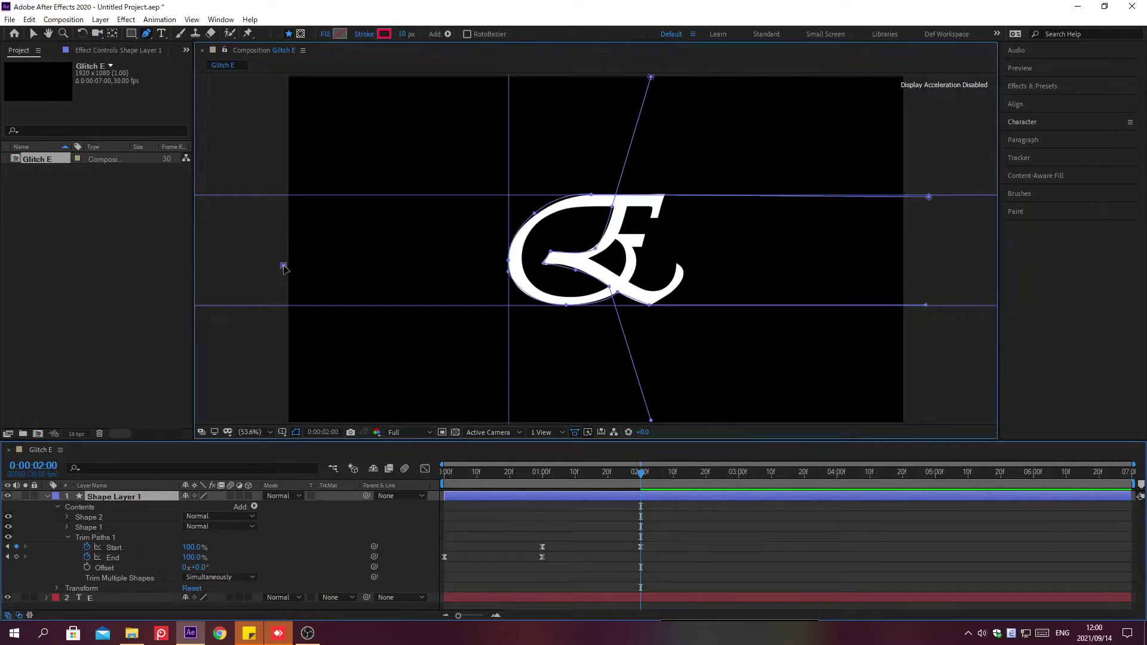
click(677, 265)
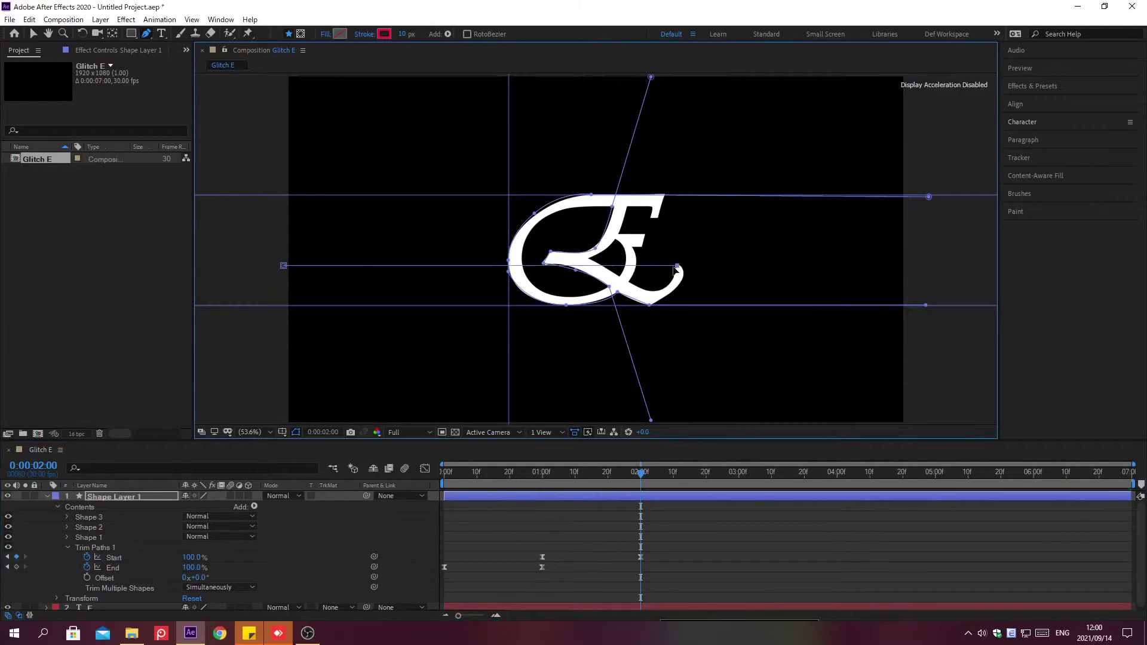
click(628, 282)
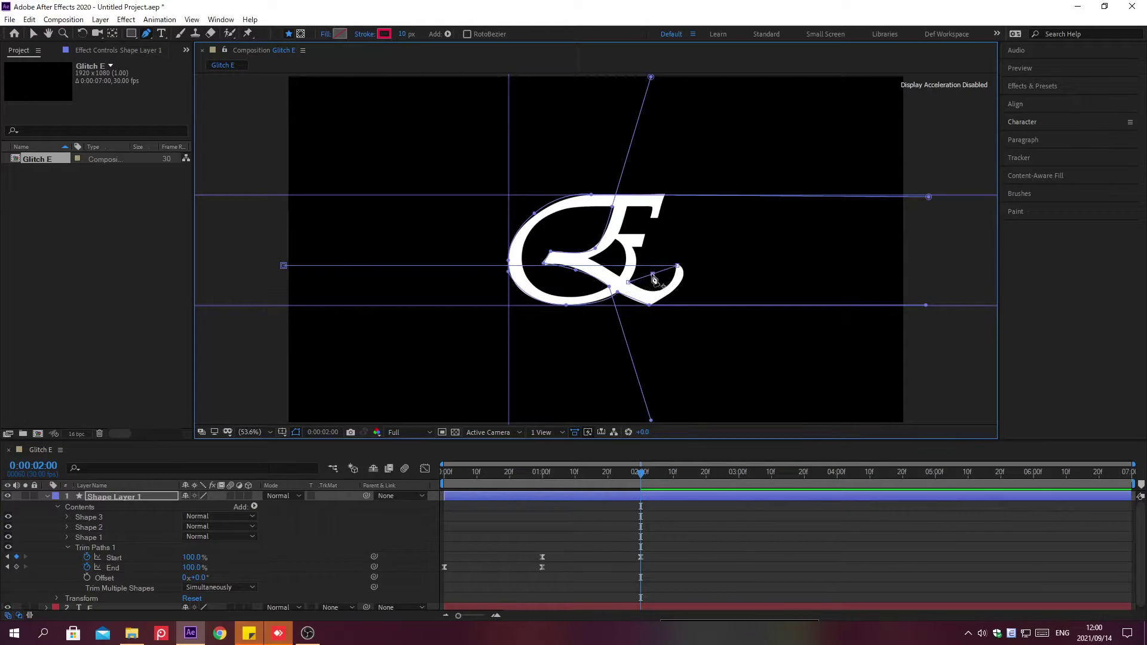
mouse_move(653, 273)
mouse_down()
mouse_move(665, 270)
mouse_move(658, 291)
mouse_move(631, 273)
mouse_move(634, 248)
mouse_move(633, 265)
mouse_up()
drag(631, 267, 635, 257)
drag(634, 247, 622, 226)
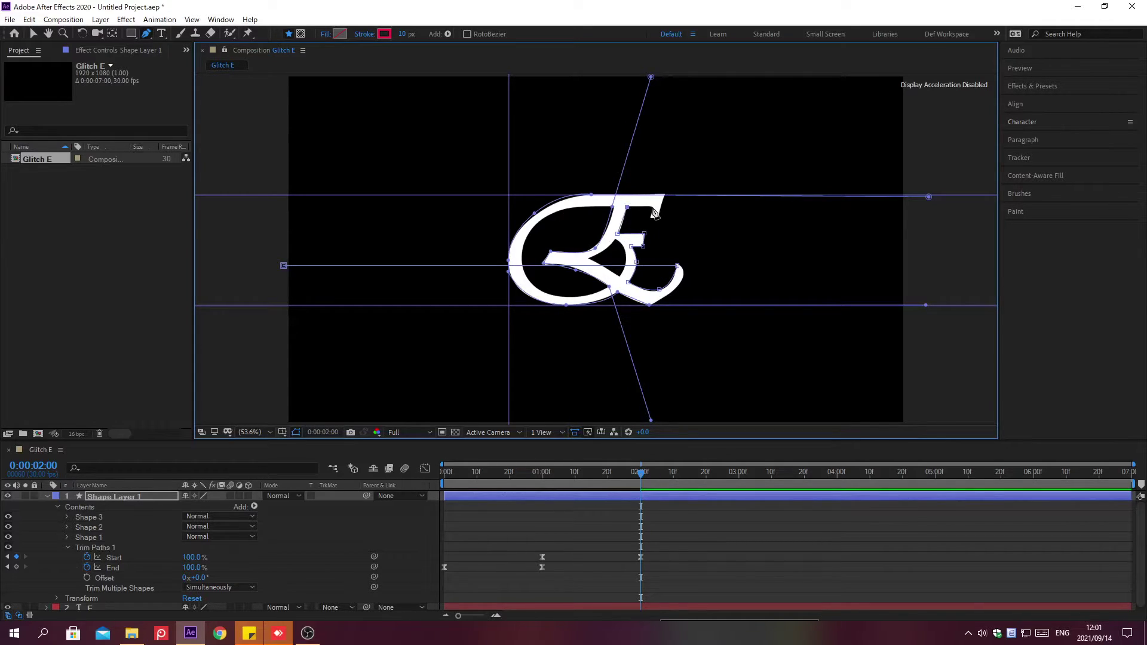
drag(655, 214, 286, 219)
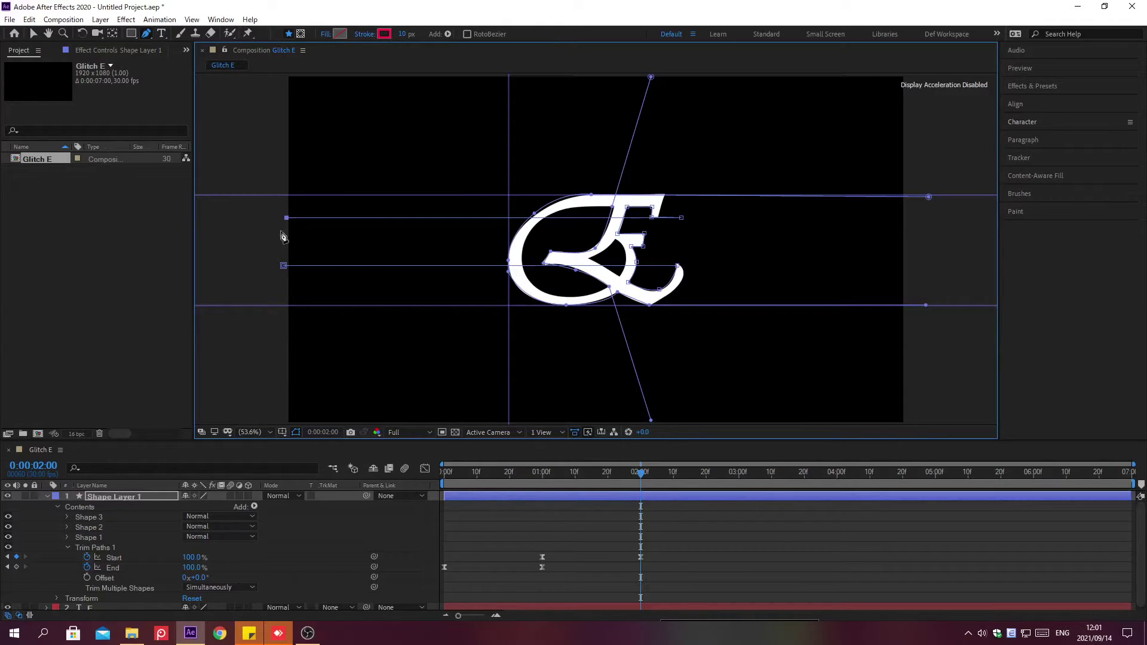
- Change the stroke color of Shape 3 to 0396A6
click(148, 517)
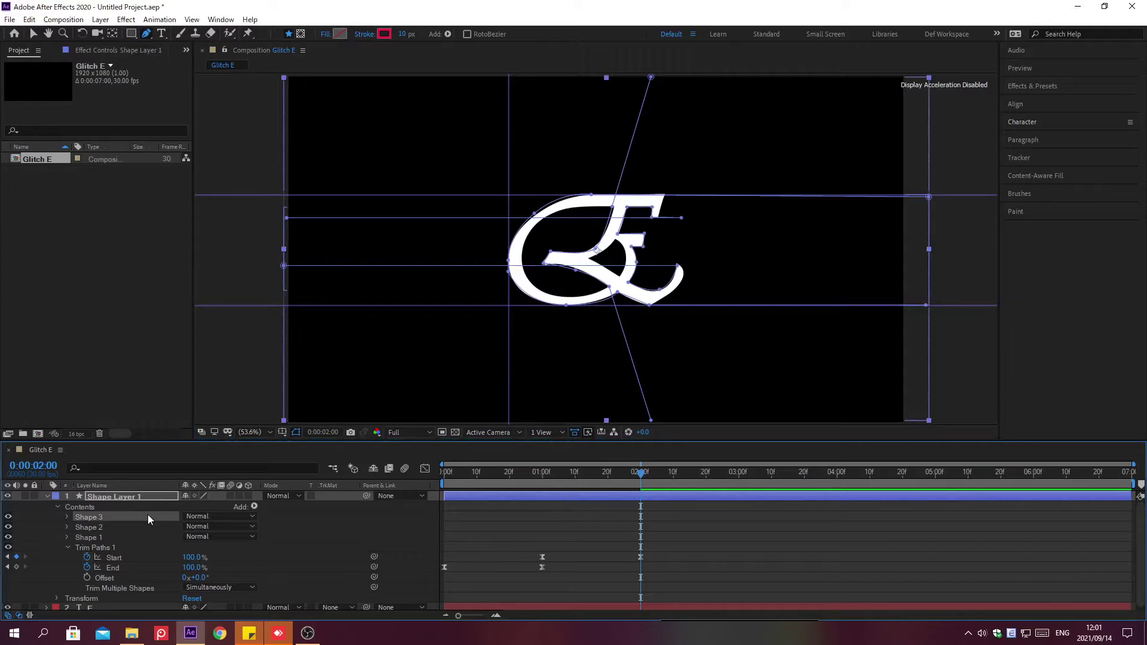
click(384, 35)
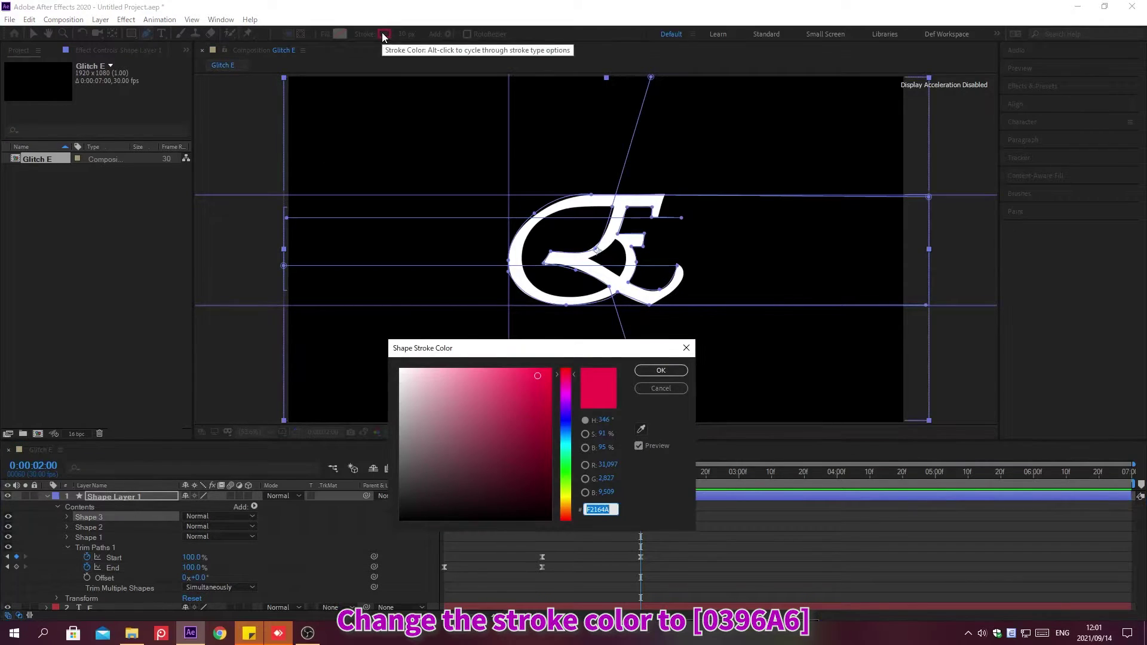
text(0396A6)
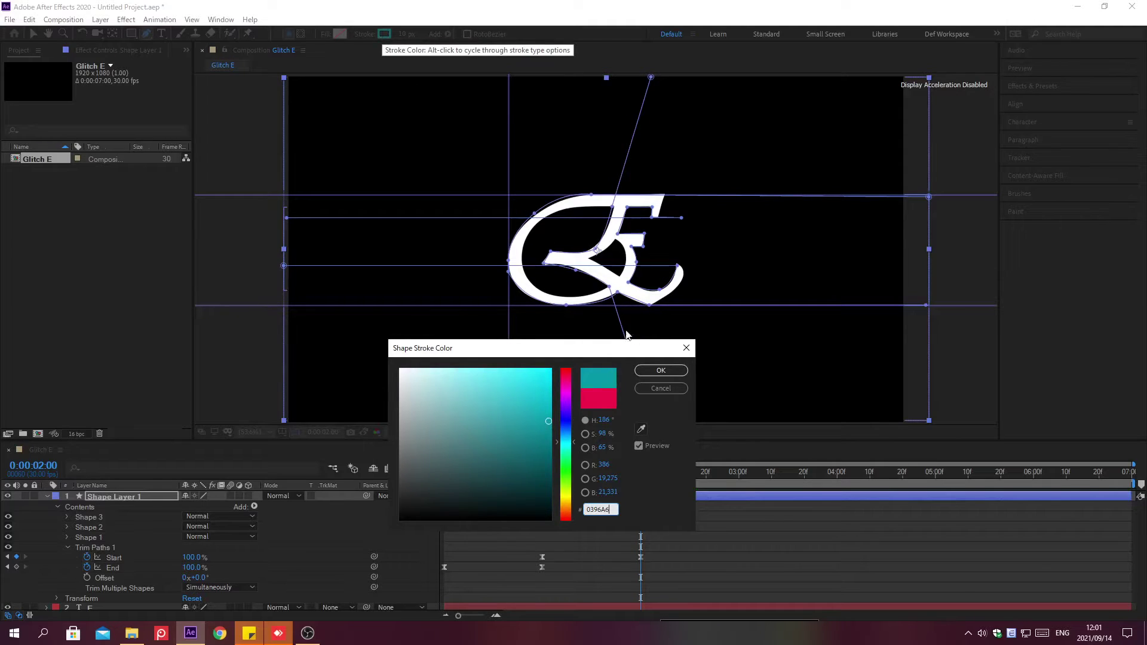
click(660, 371)
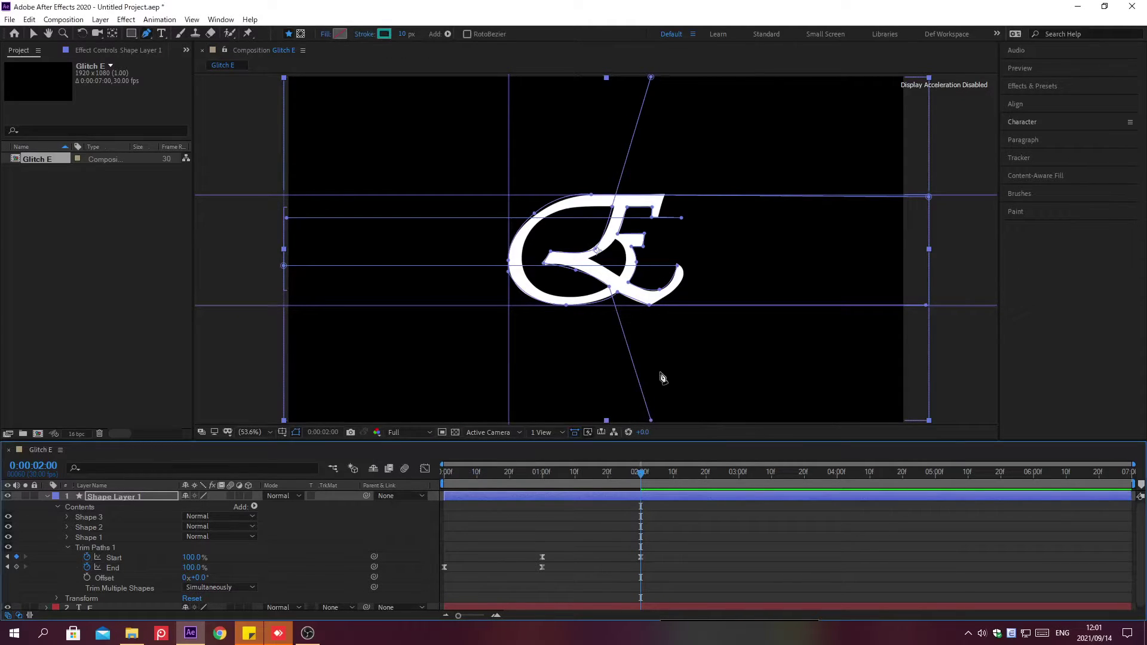
- Change the stroke color of Shape 2 to FD651A and preview the animation from the composition's start
click(148, 527)
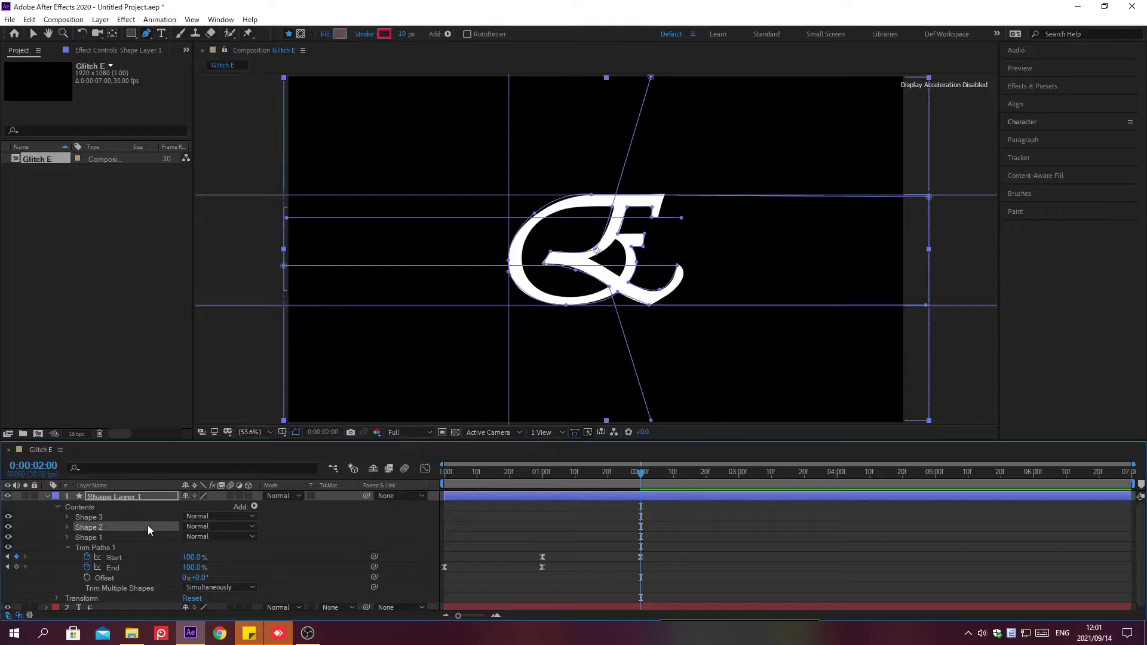
click(384, 33)
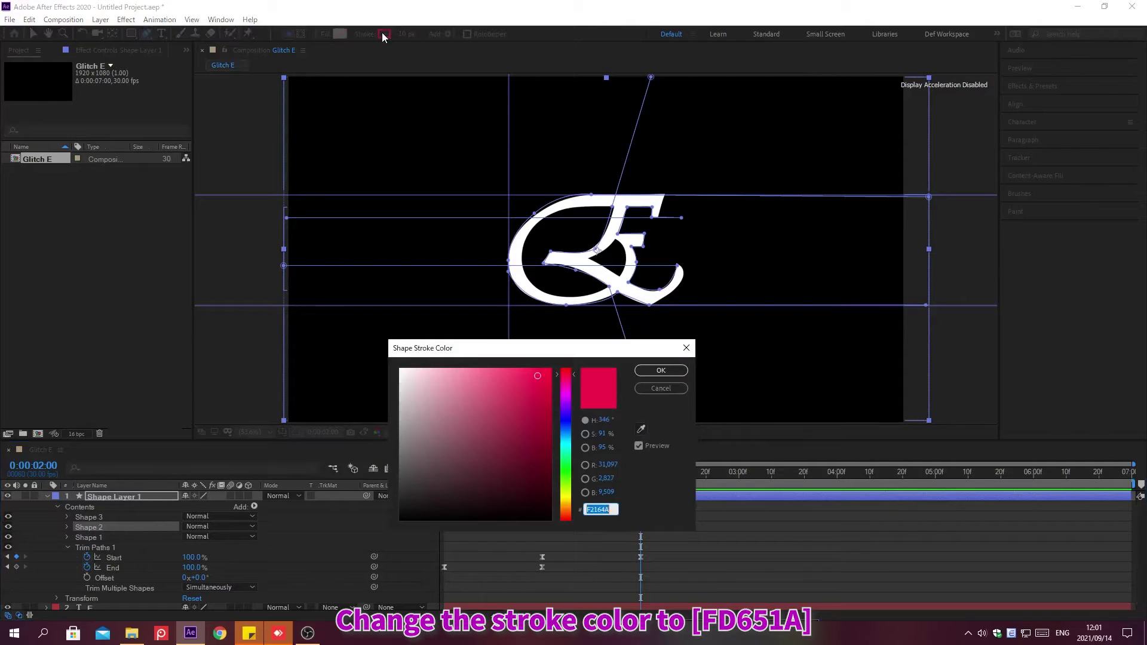
text(FD651A)
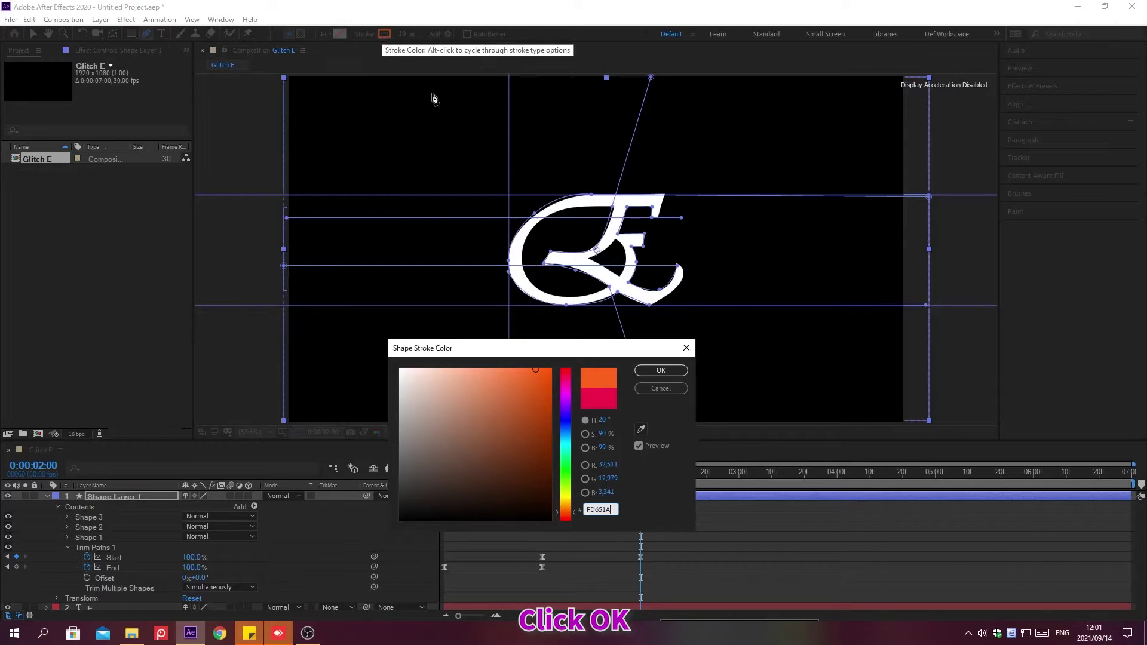
click(660, 371)
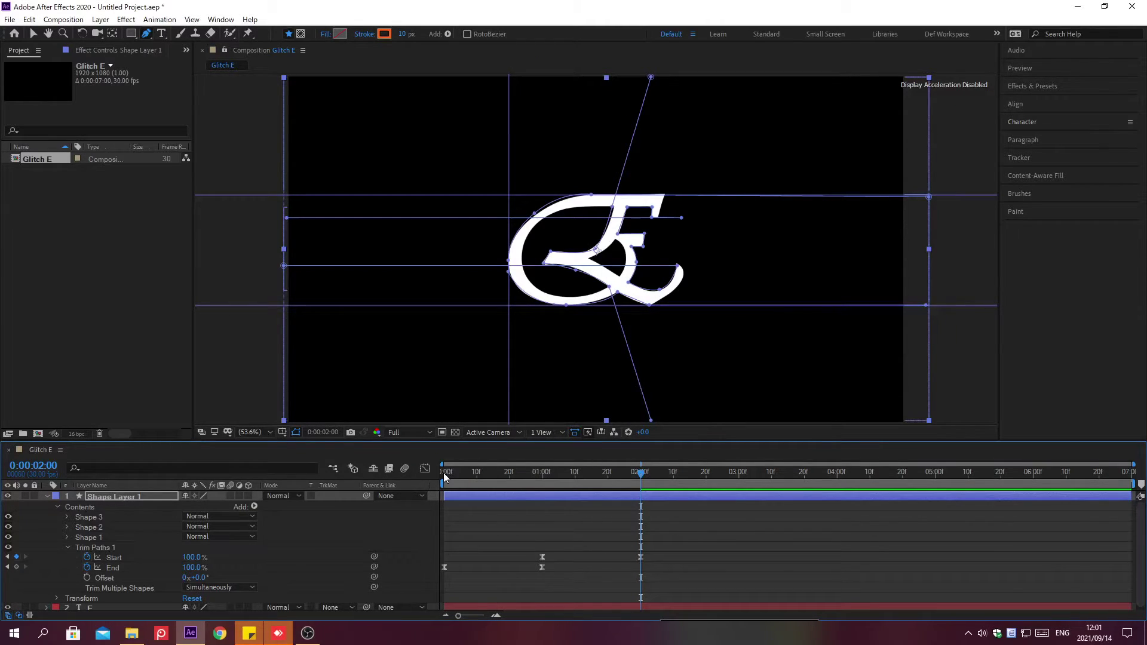
click(444, 476)
key(space)
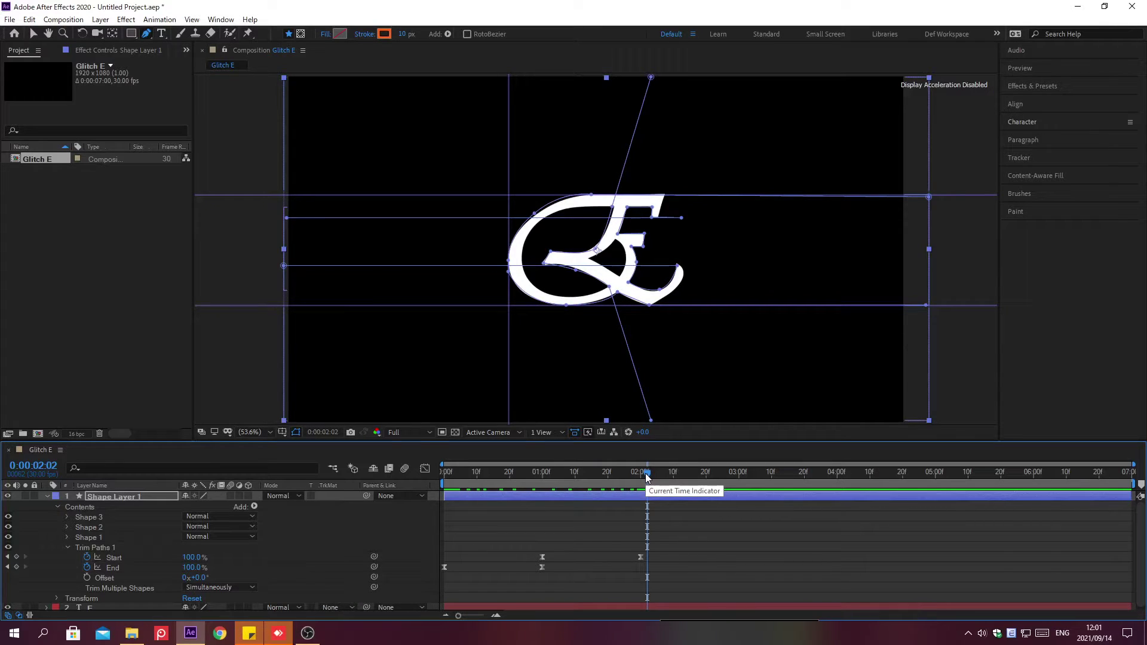
- Collapse the Trim Paths properties and create shapes from the E text layer
double_click(96, 547)
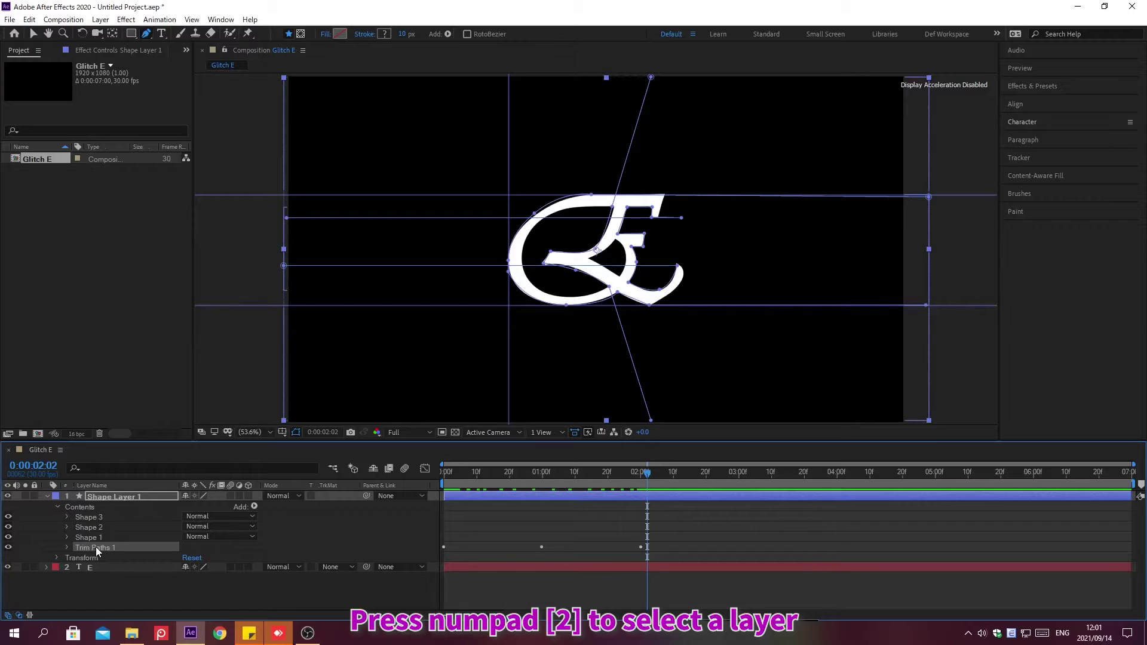
key(KP_2)
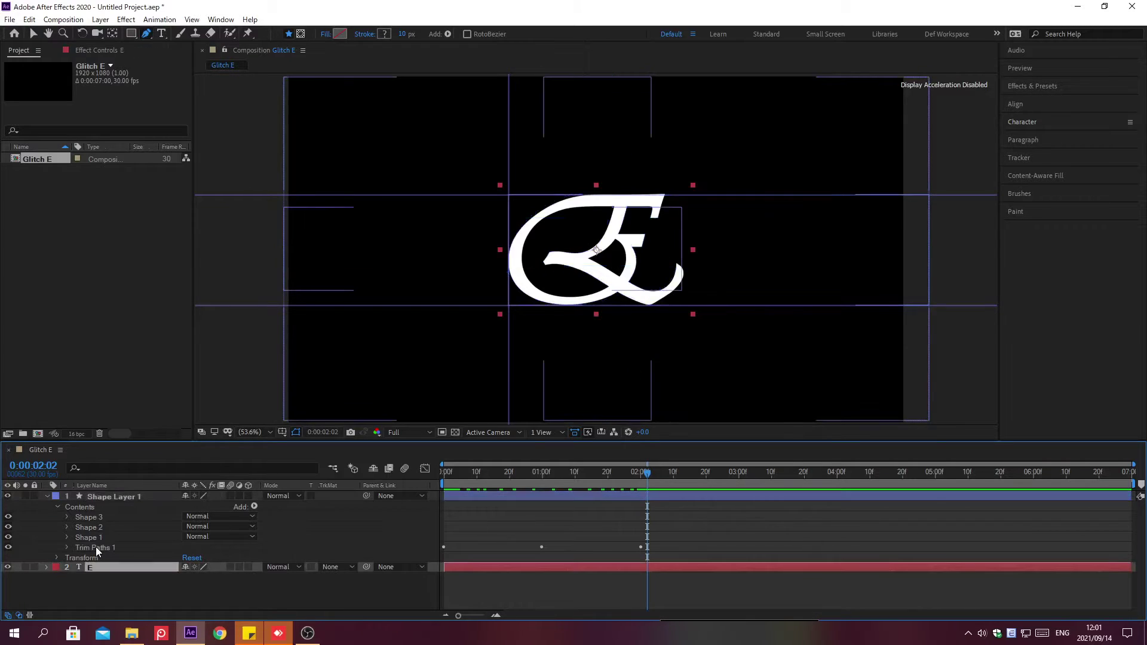
click(100, 20)
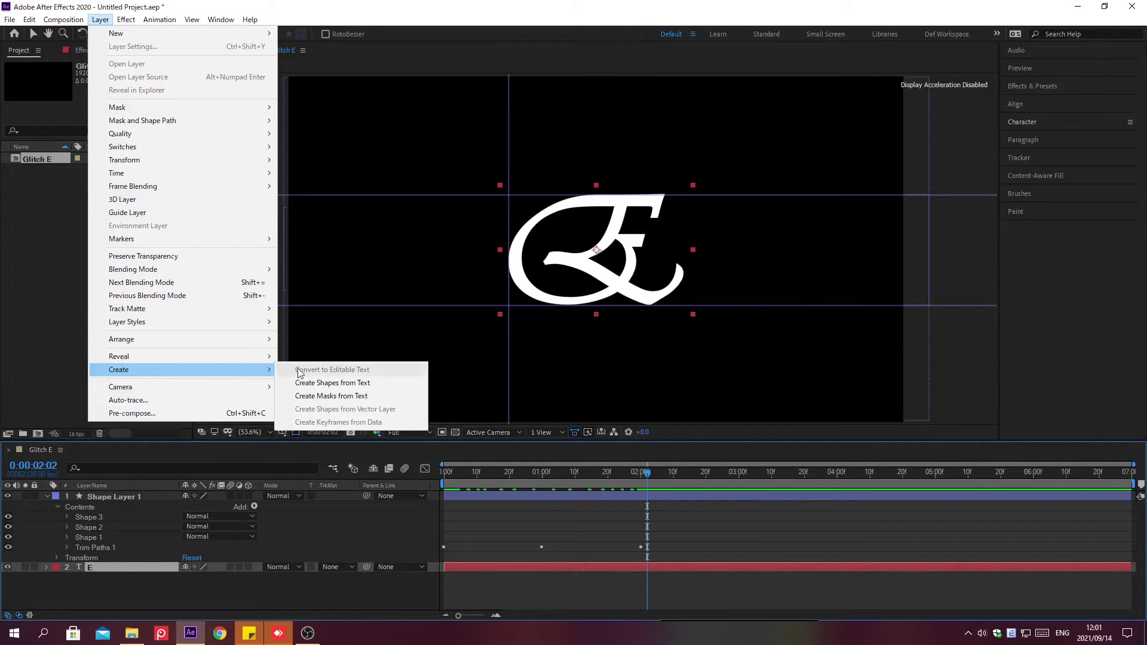
click(334, 386)
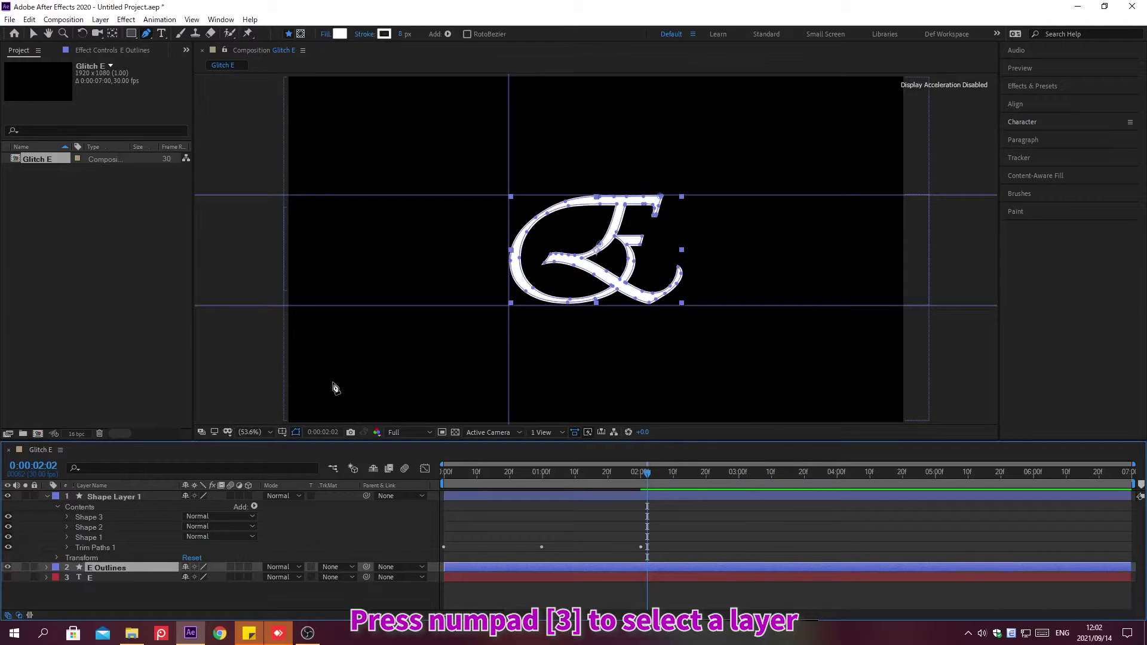
- Delete the original E text layer beneath E Outlines
key(KP_3)
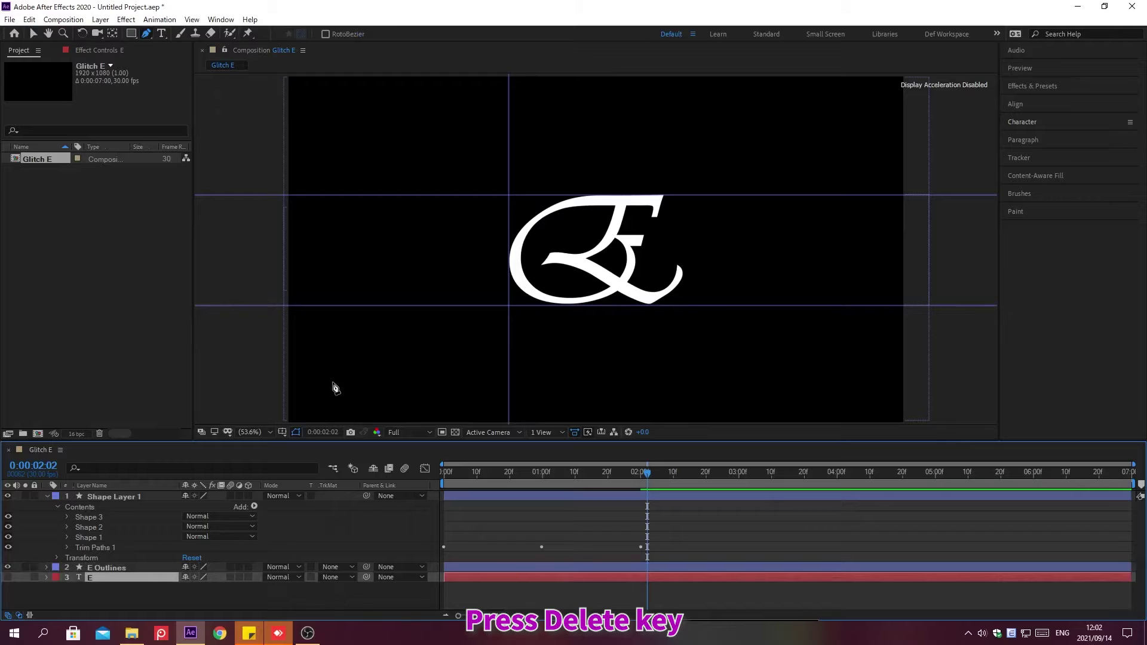
key(Delete)
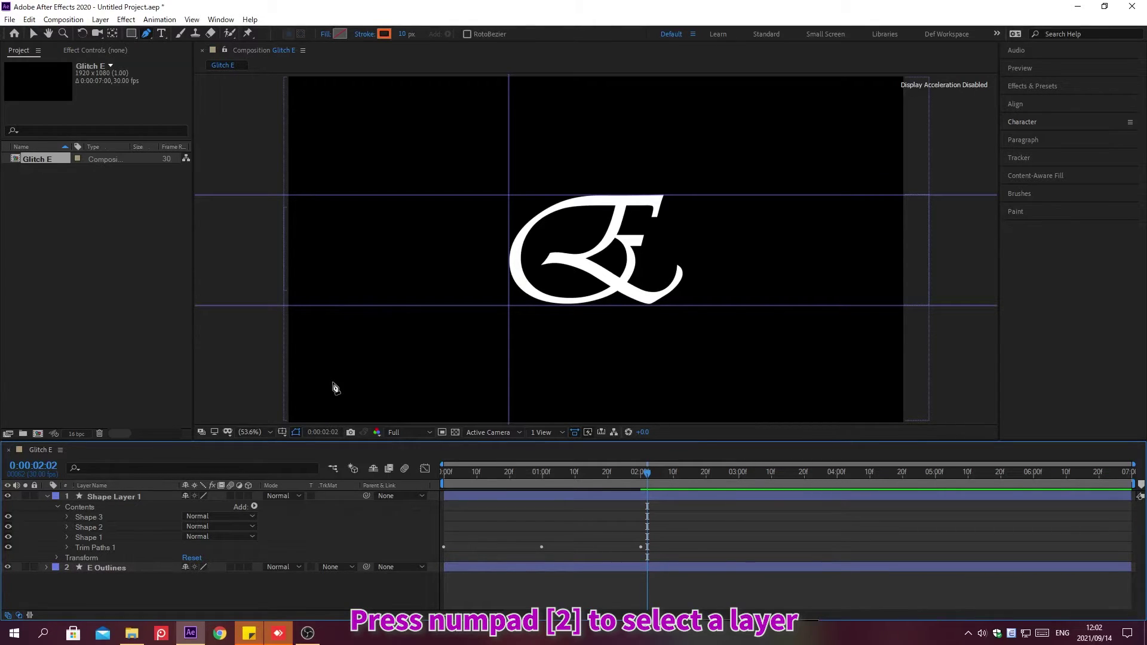
- Set the E Outlines layer's stroke color to FFFFFF and its fill to None
key(KP_2)
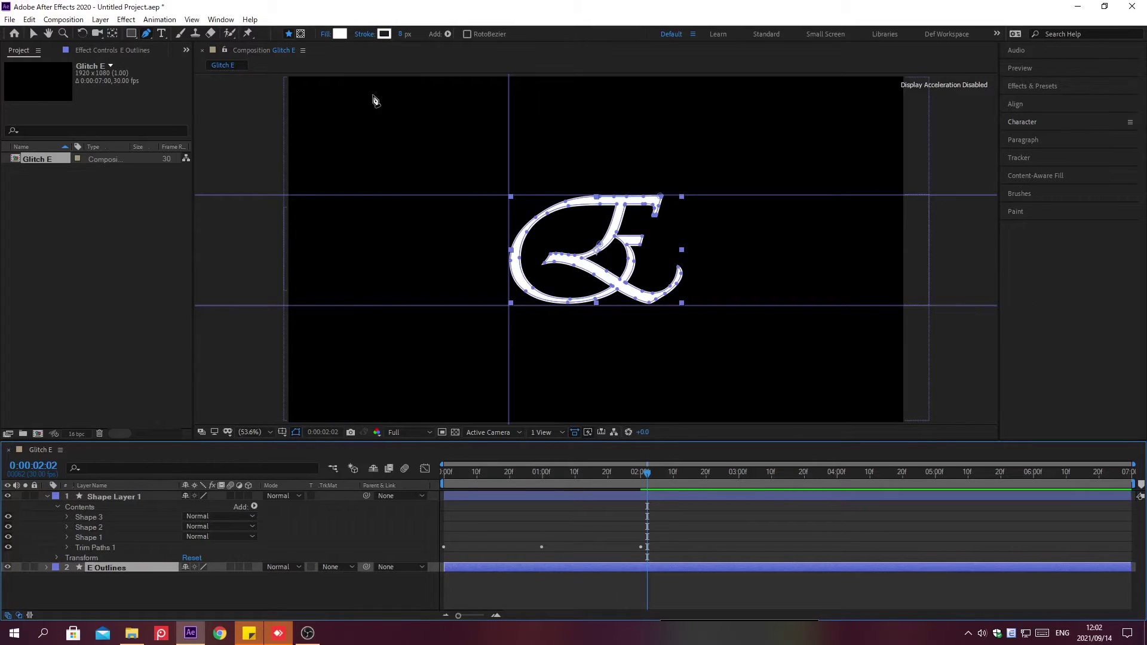
click(383, 34)
text(F)
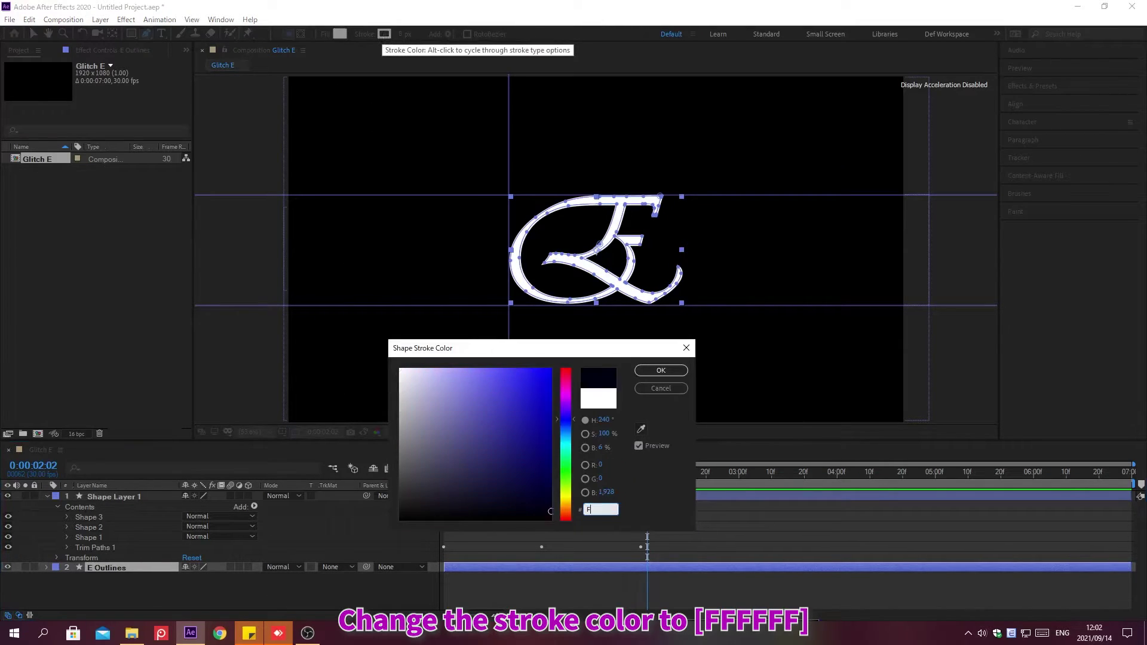
text(FFFFF)
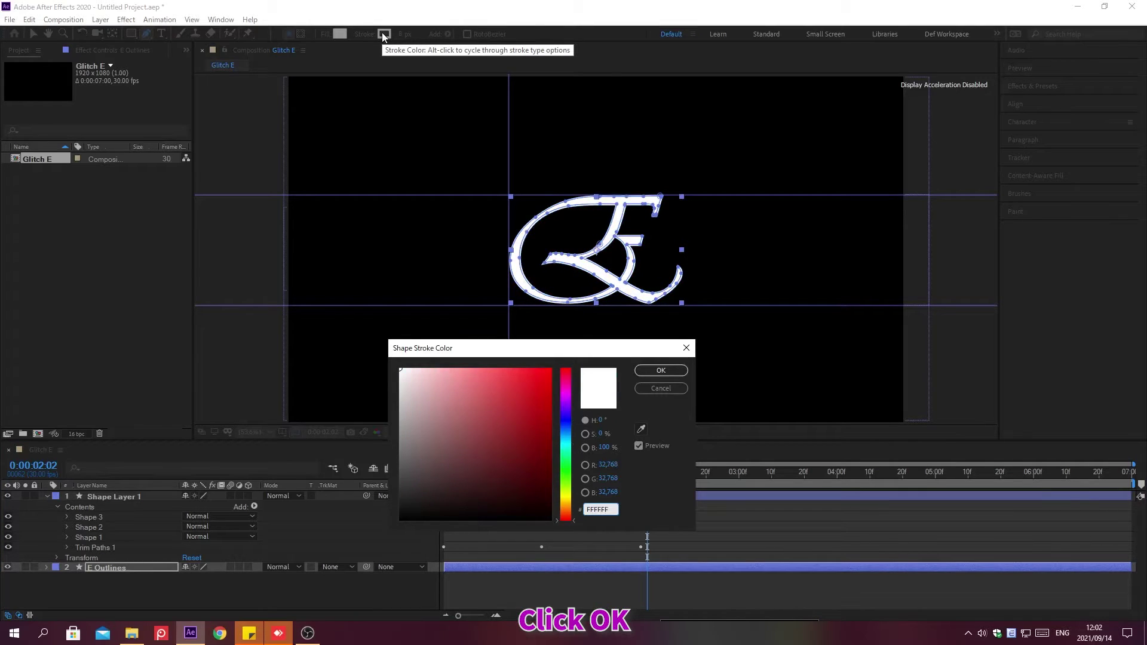
click(661, 370)
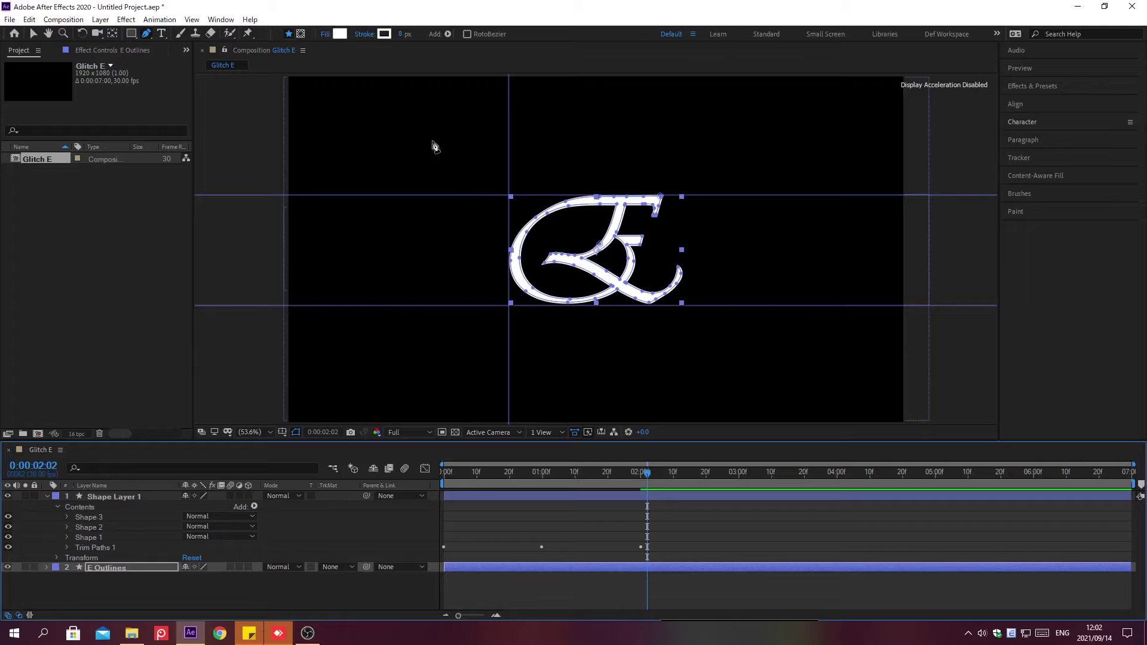
click(325, 33)
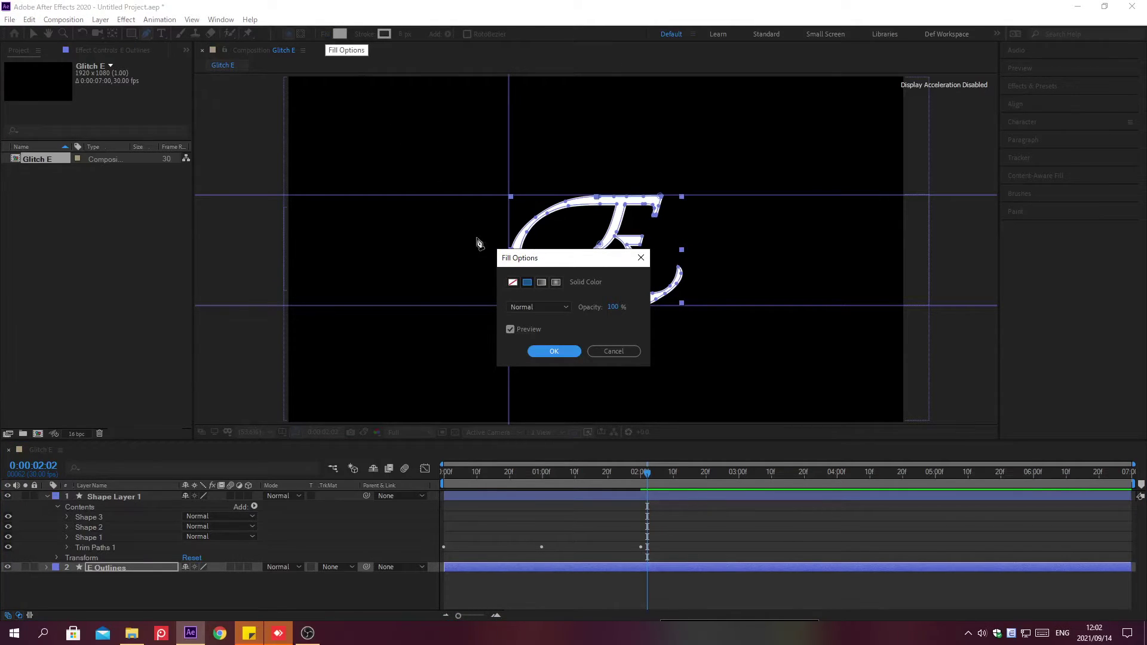
click(512, 283)
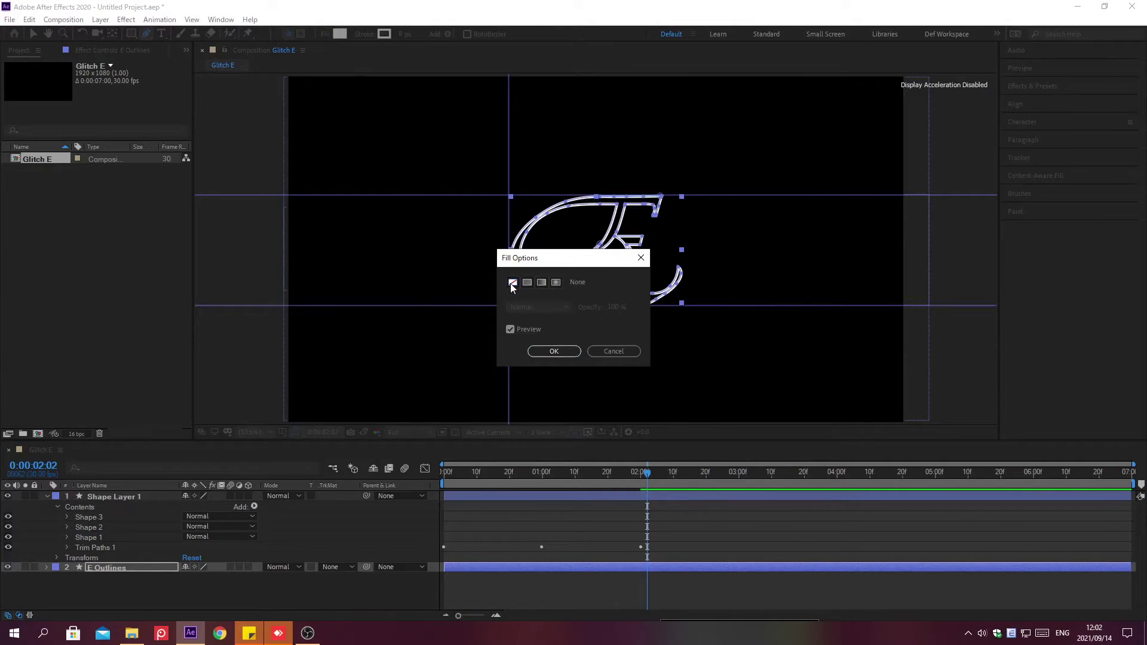
click(548, 350)
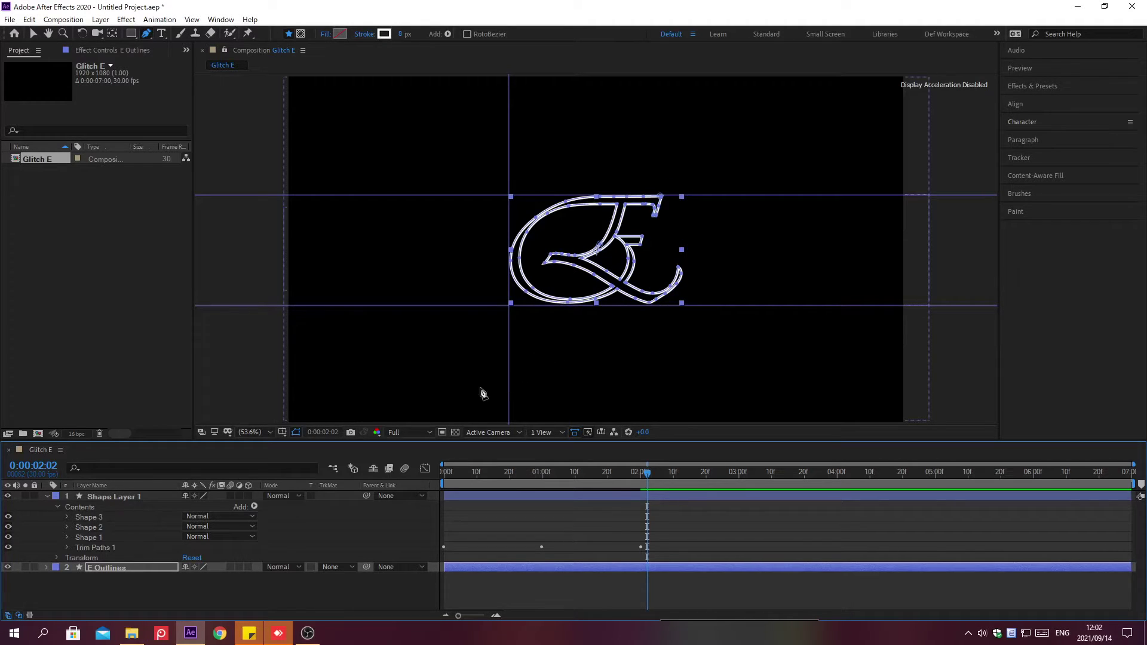
- Copy Trim Paths 1 from Shape Layer 1 onto E Outlines at 0:00:01:14 and remove all keyframes from the copy's Start property
click(148, 546)
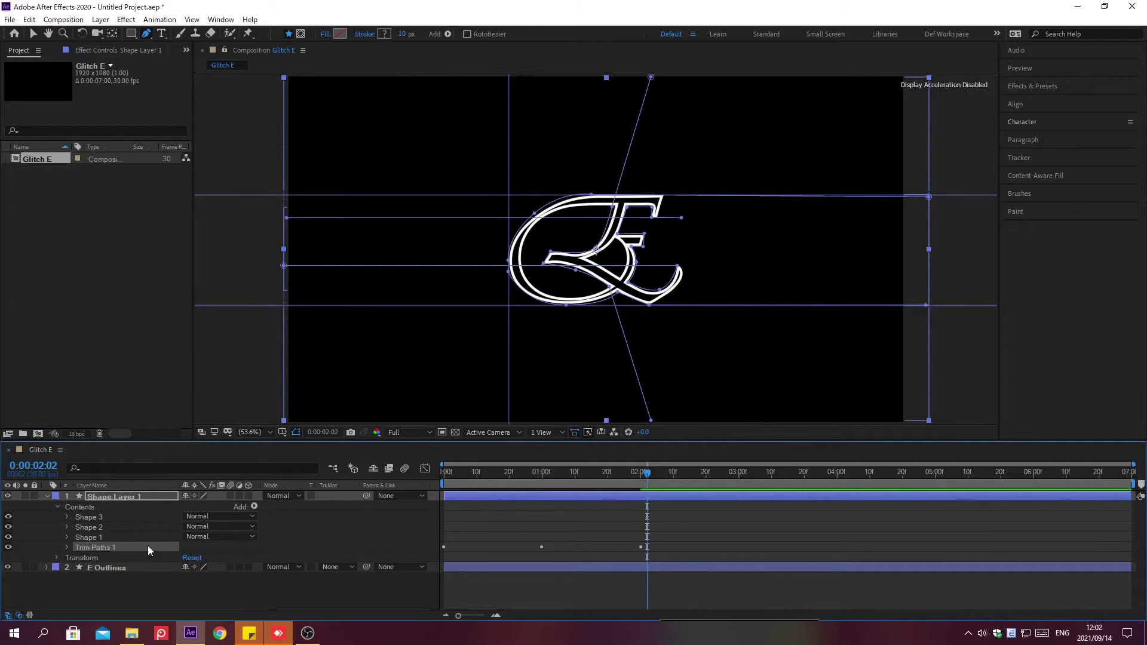
key(alt+shift+j)
text(0;00;01;14)
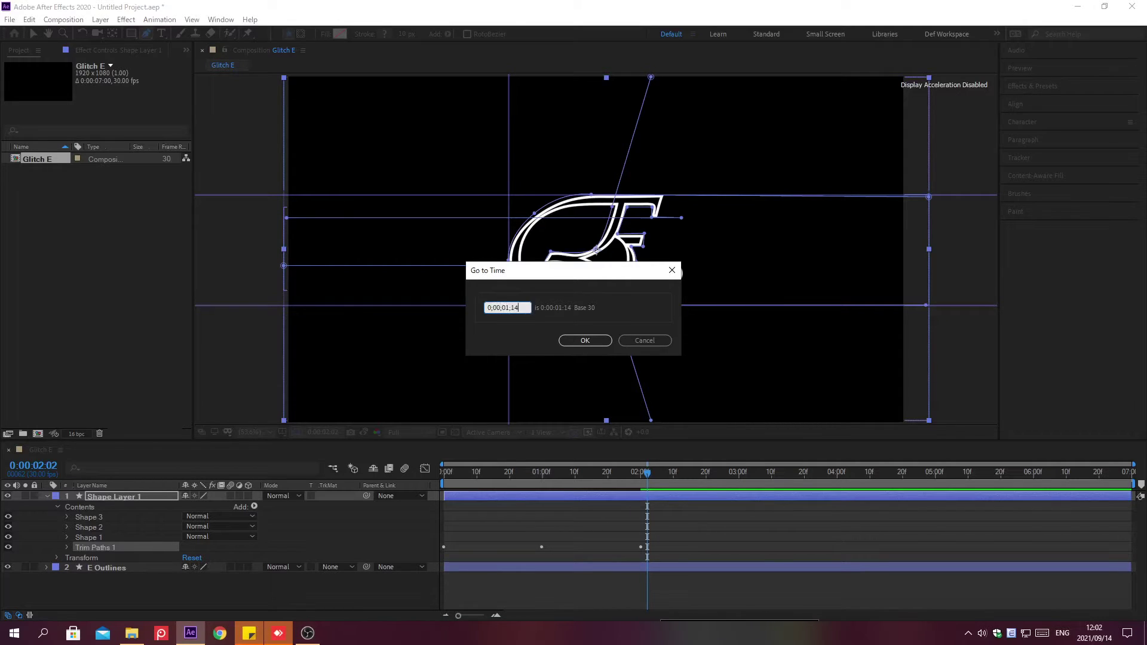
key(Return)
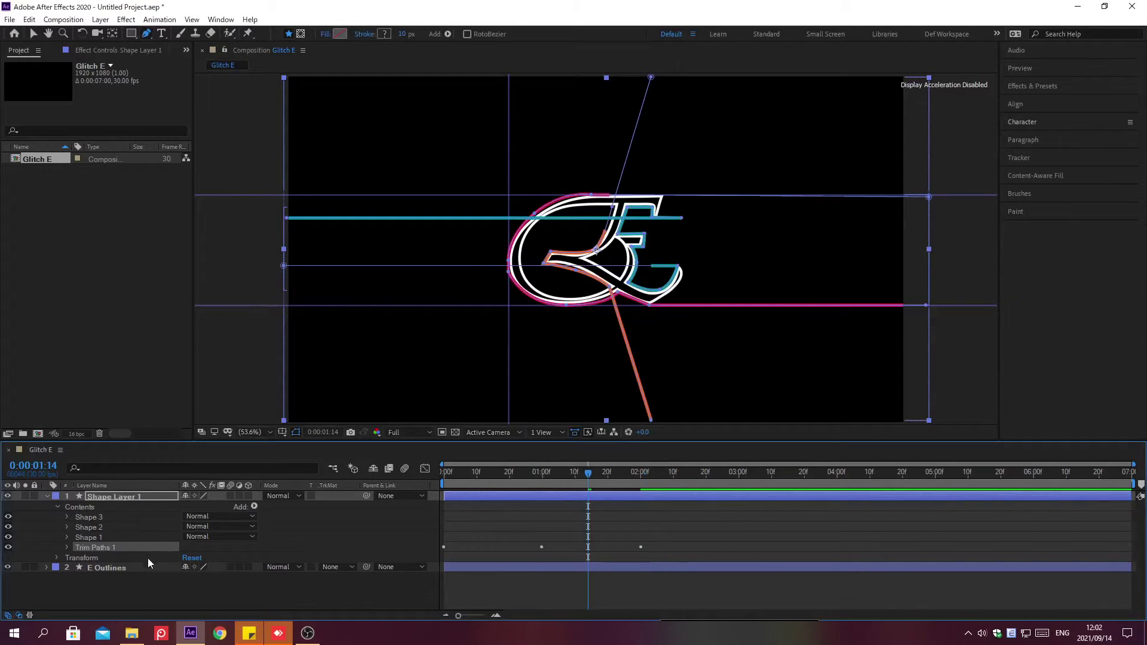
click(148, 567)
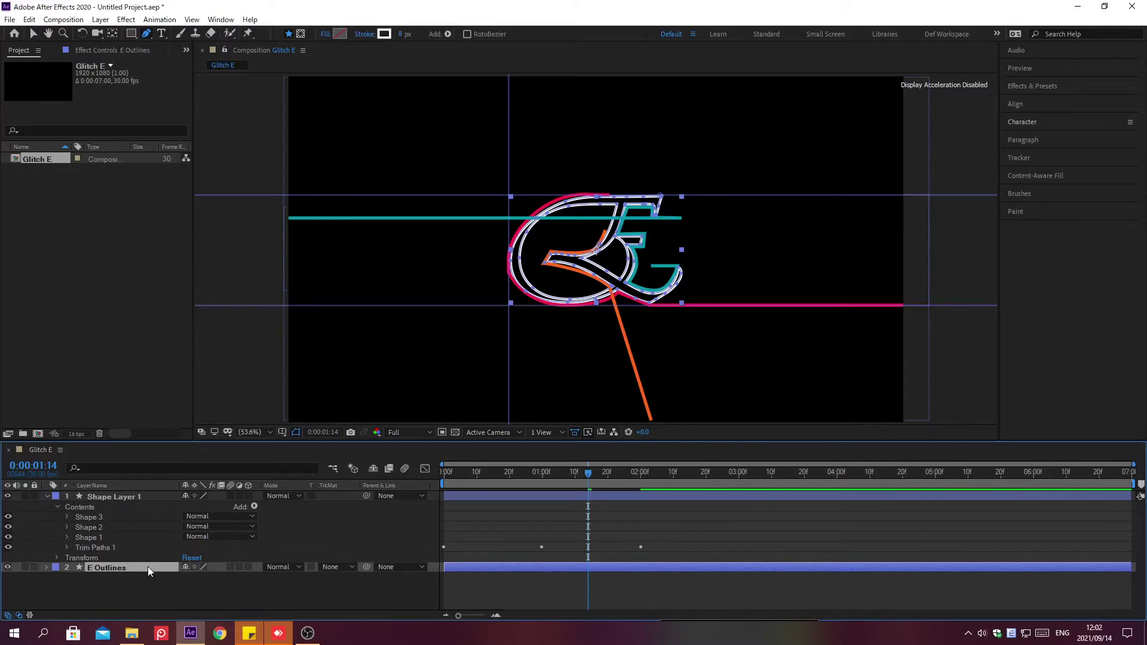
click(148, 566)
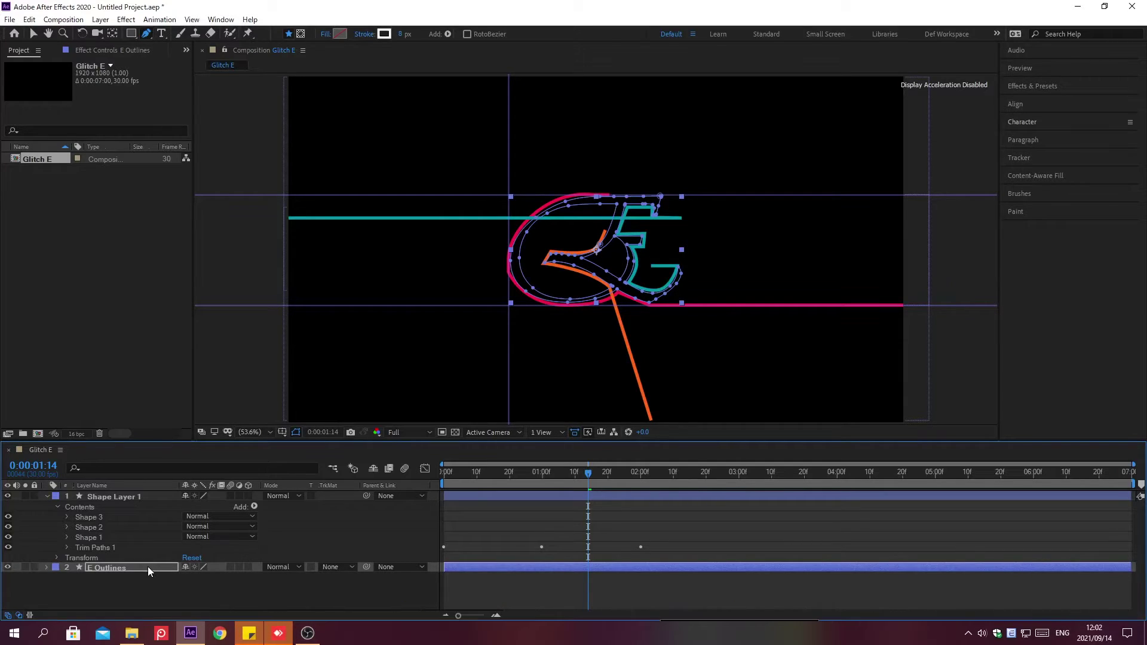
key(u)
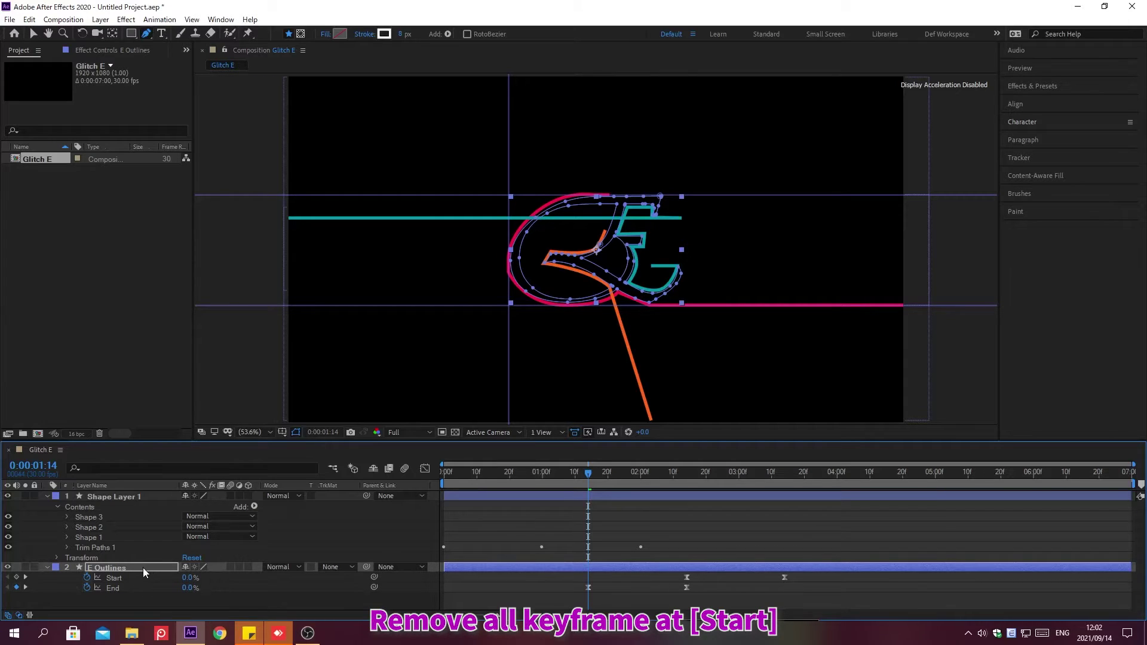
click(87, 577)
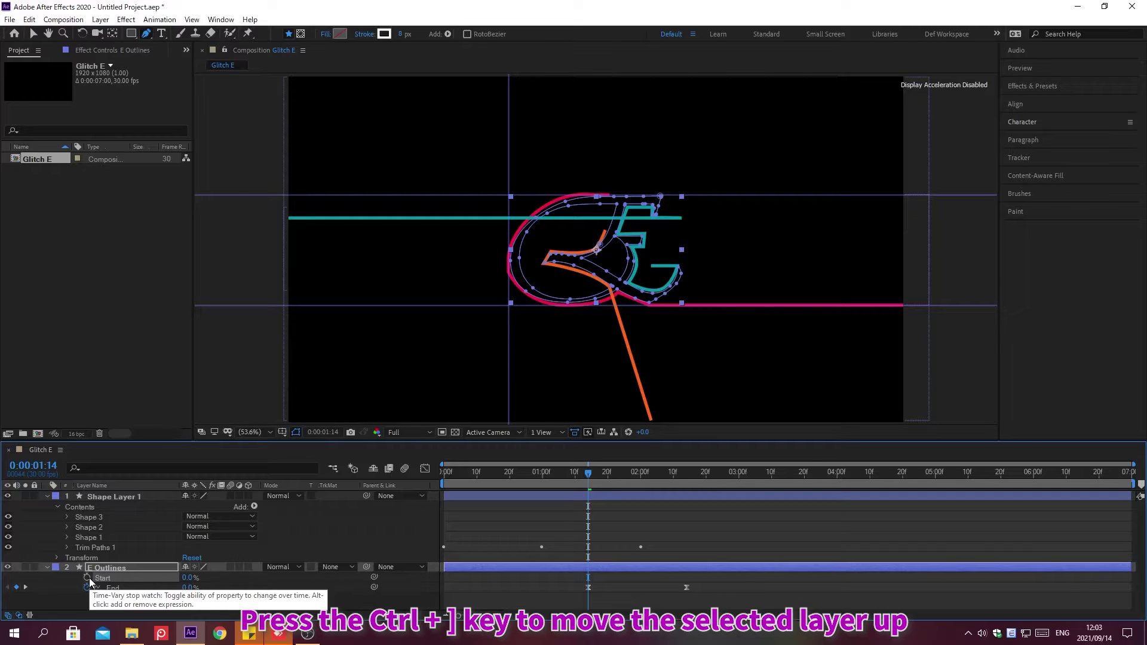
- Move the E Outlines layer above Shape Layer 1 and collapse the properties of both layers
key(ctrl+bracketright)
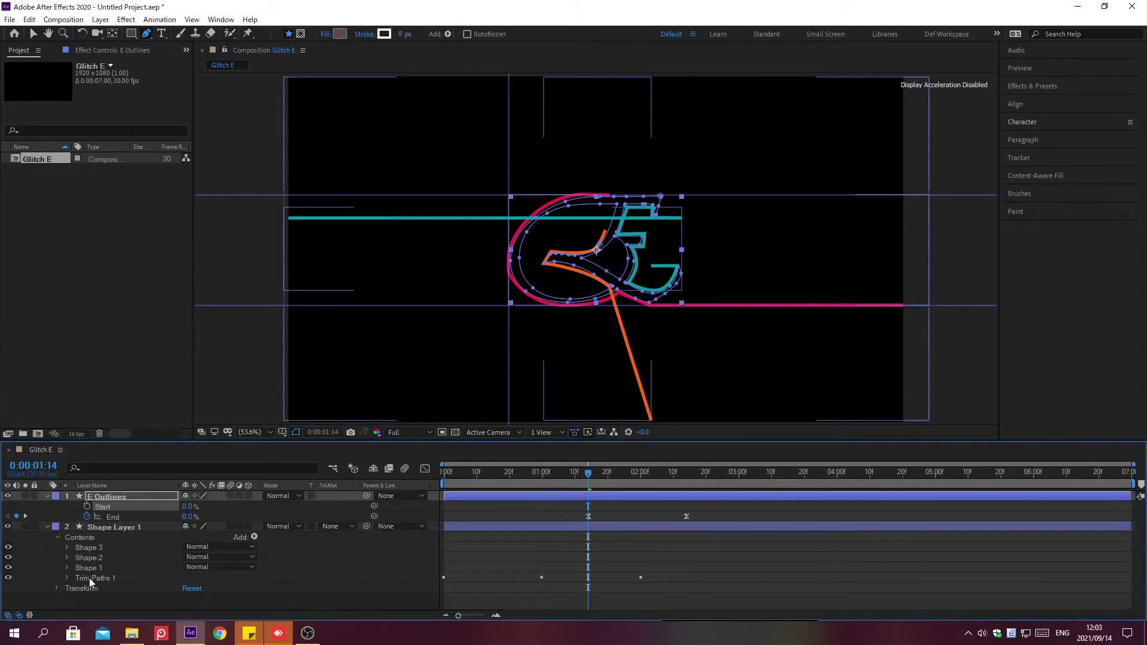
click(47, 496)
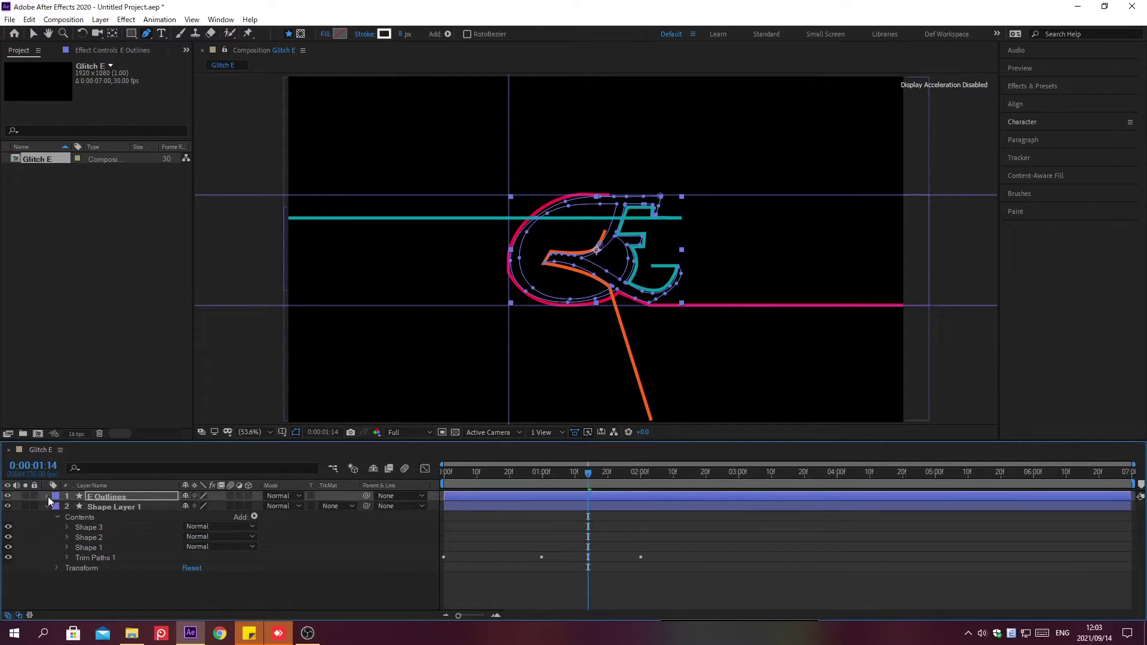
click(48, 506)
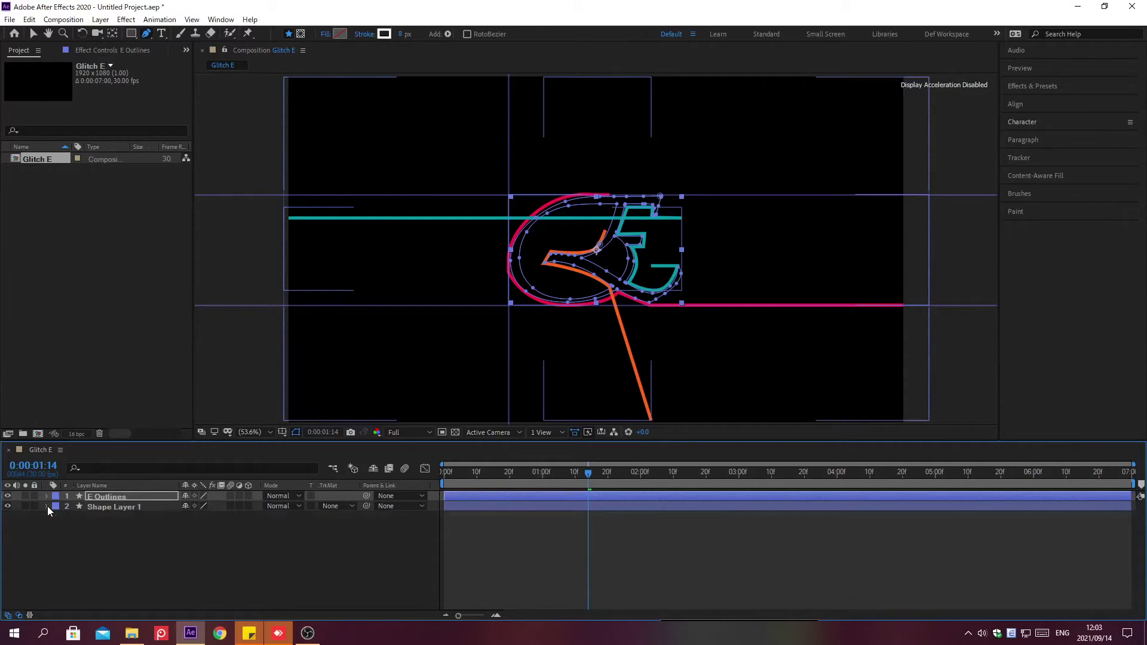
- Duplicate Shape Layer 1 and trim the duplicate's in point to 0:00:00:26
click(143, 507)
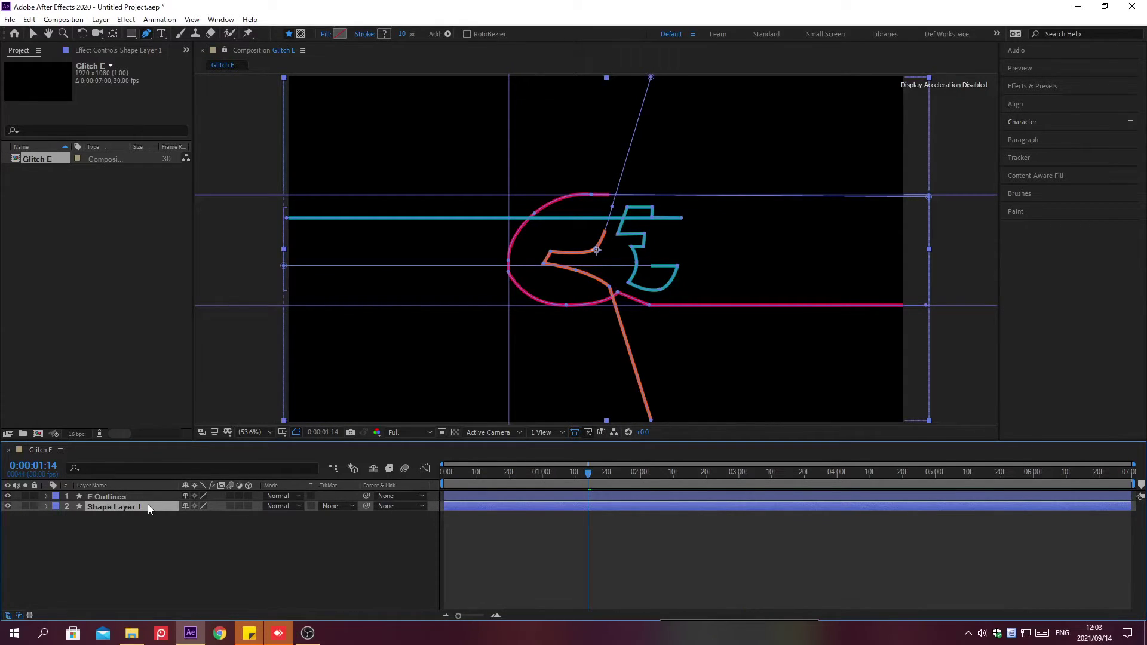
key(ctrl+d)
key(alt+shift+j)
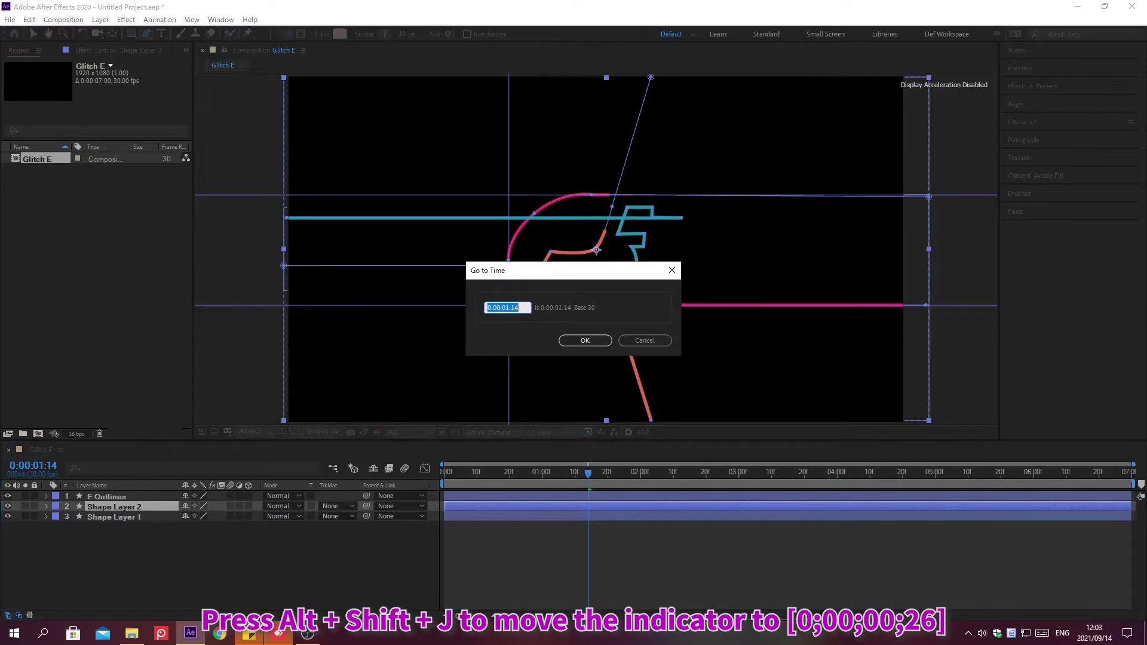
text(0;00;00;26)
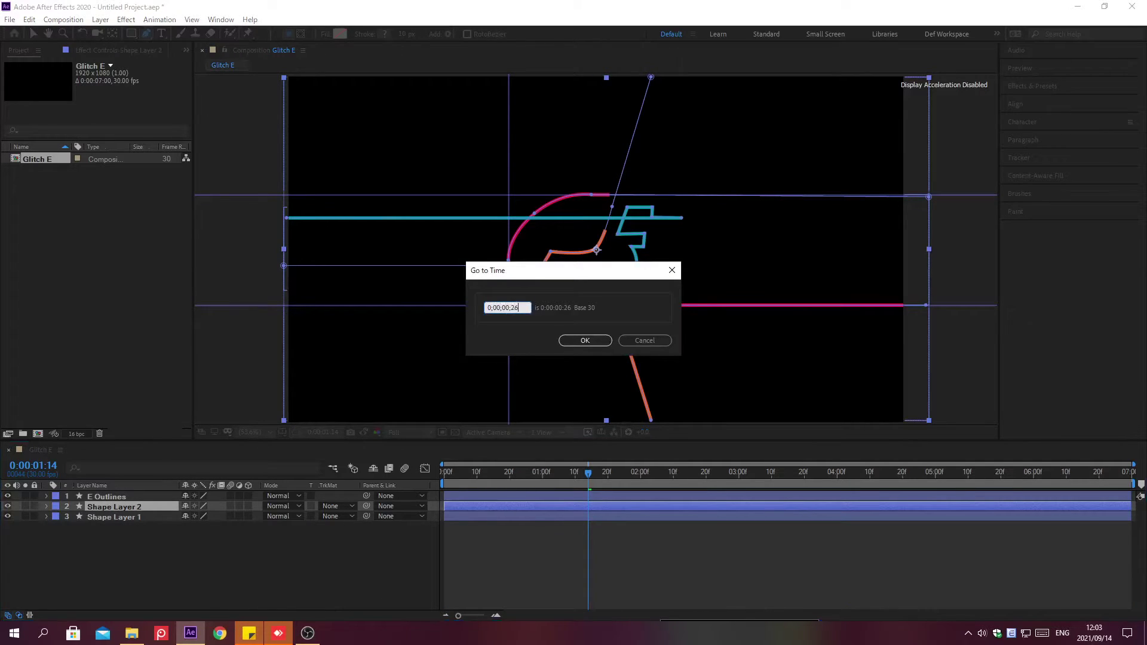
key(Return)
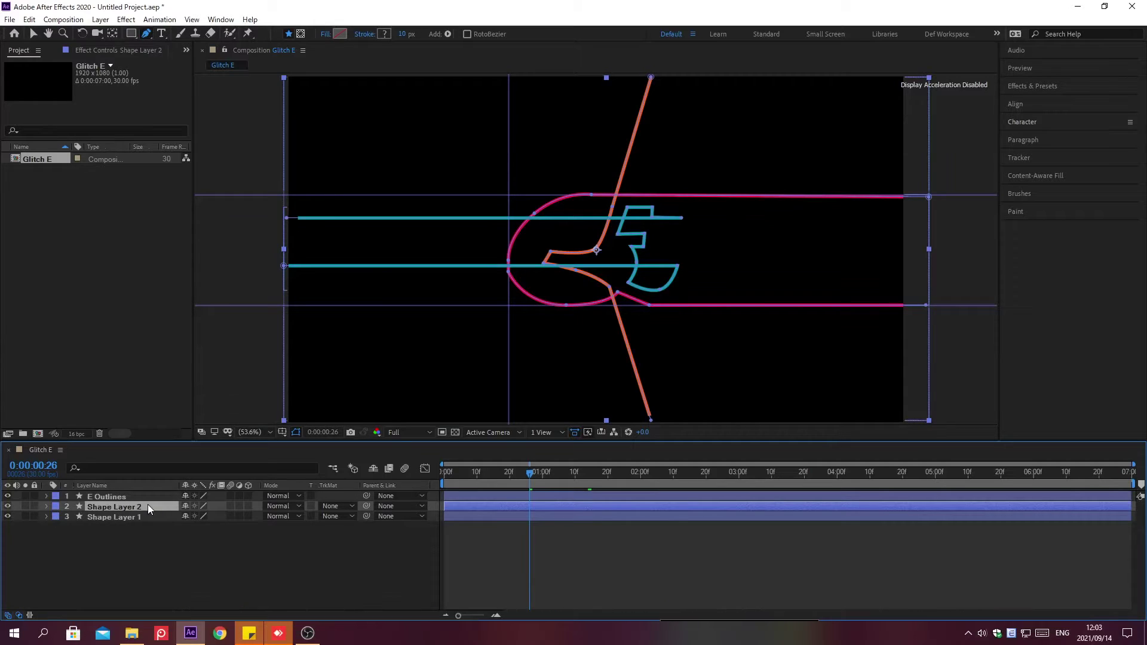
key(alt+bracketleft)
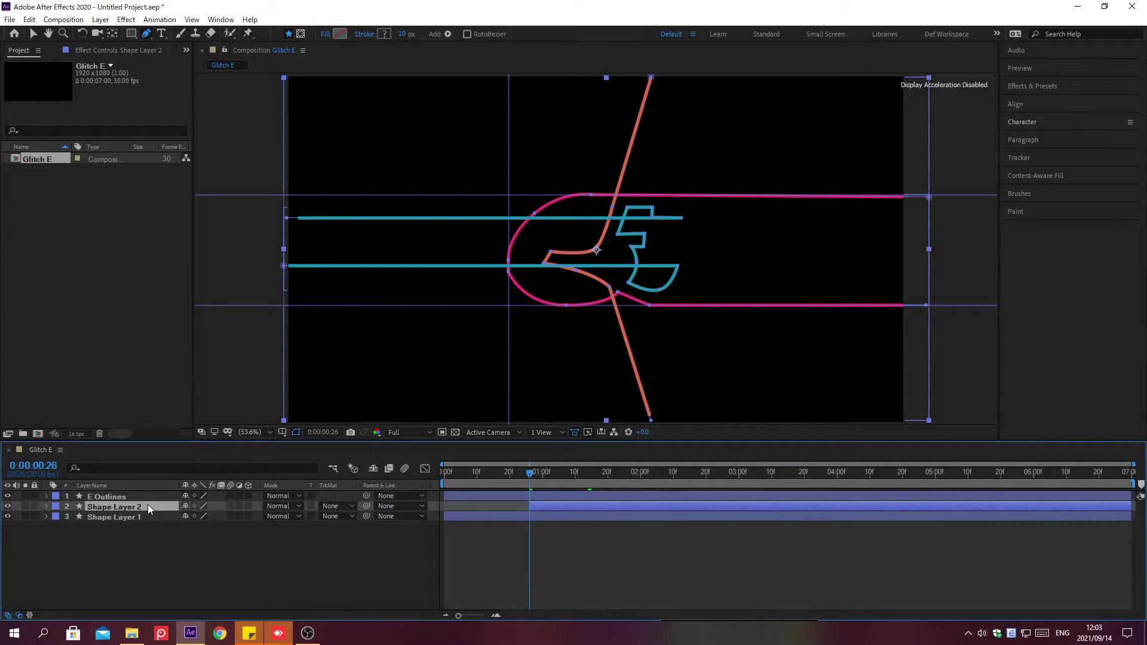
- Change the duplicated shape layer's stroke color to B21CF8 and scrub through the animation from the start to 0:00:03:00
click(382, 33)
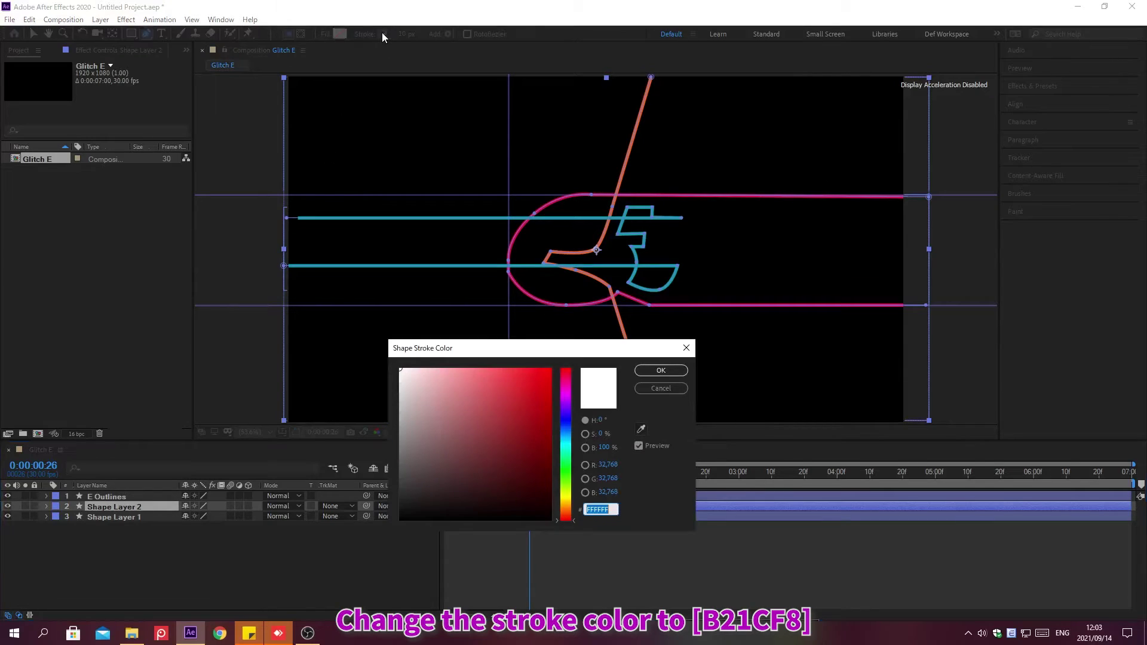
text(B21CF8)
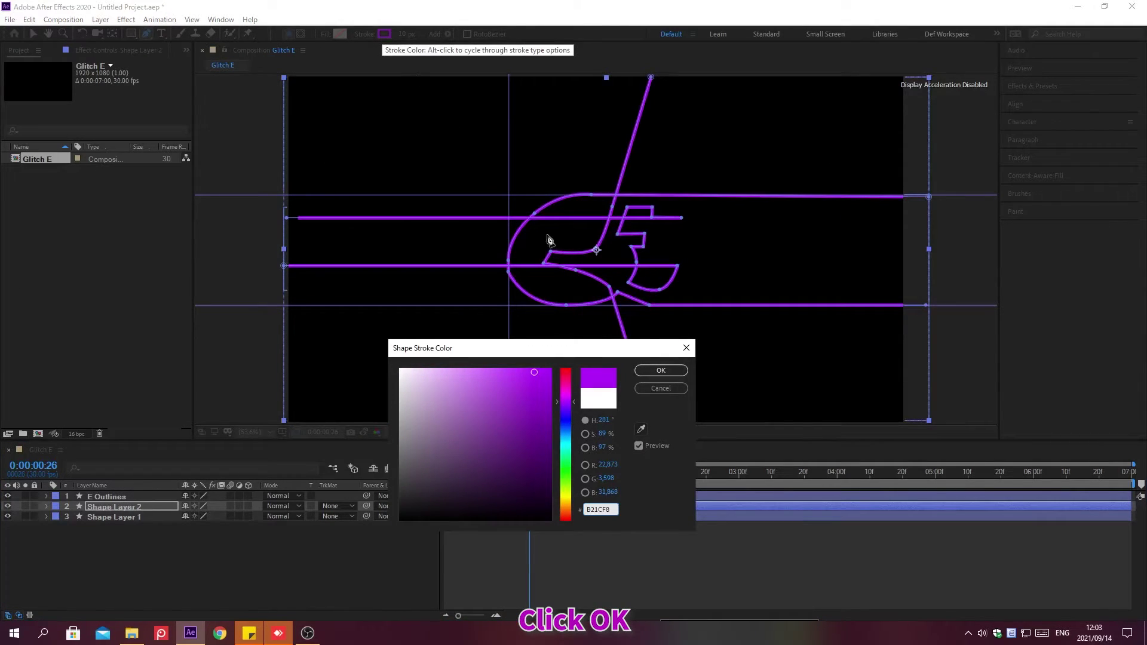
click(661, 371)
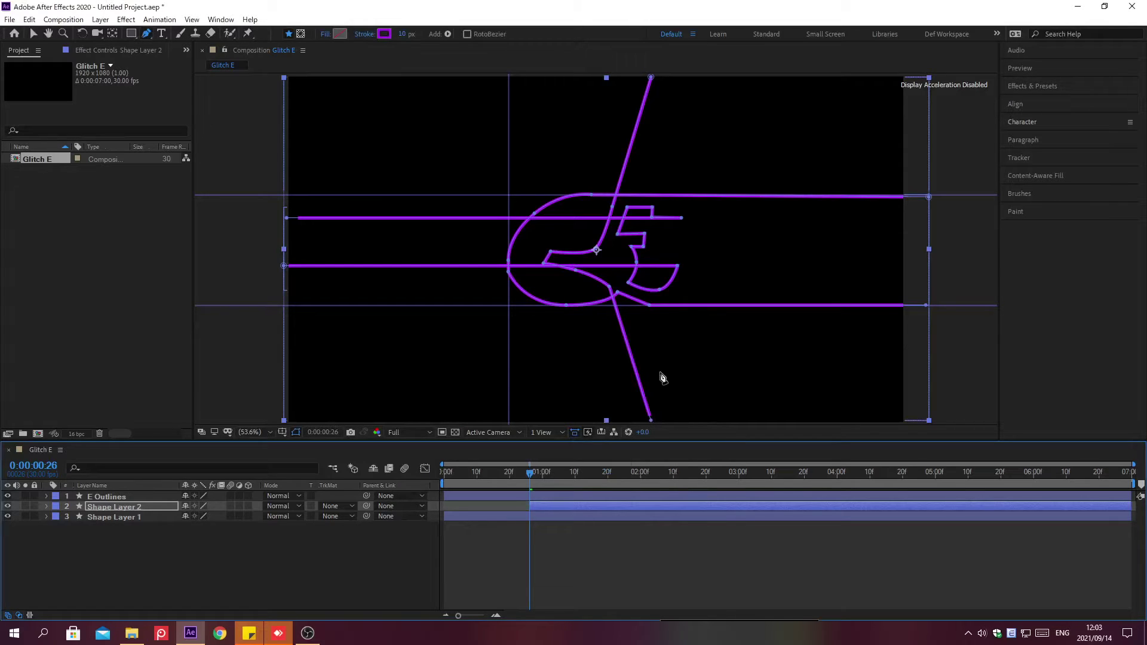
drag(443, 472, 739, 475)
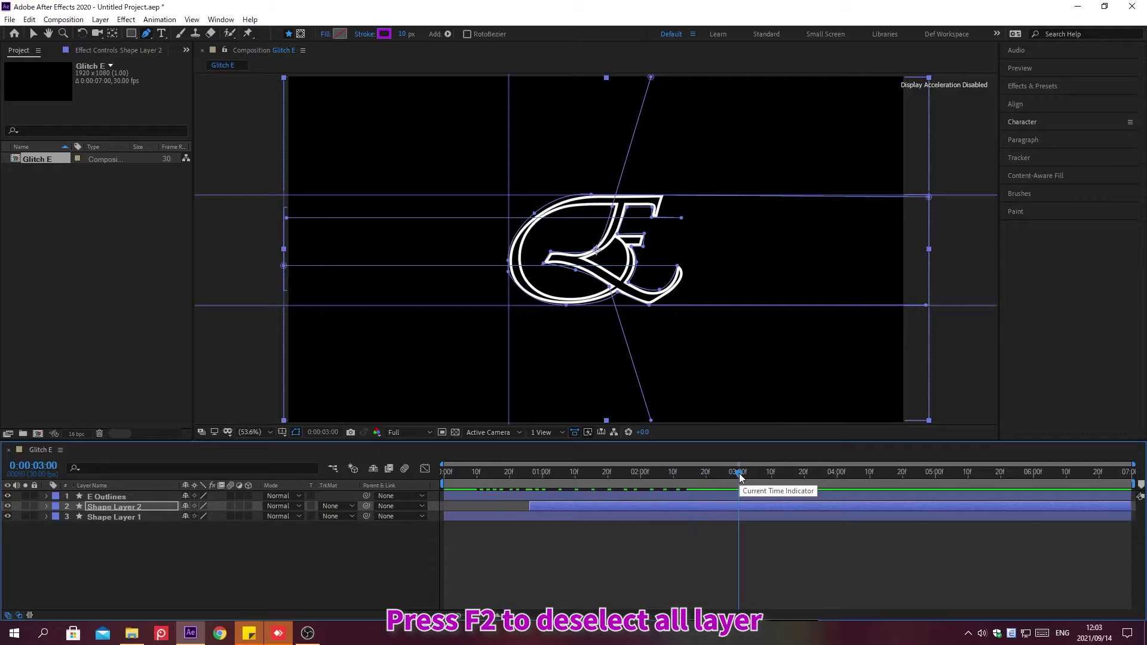
- Create a new 1920 x 1080 px solid layer named Fractal with color 000000, with no other layer selected
key(F2)
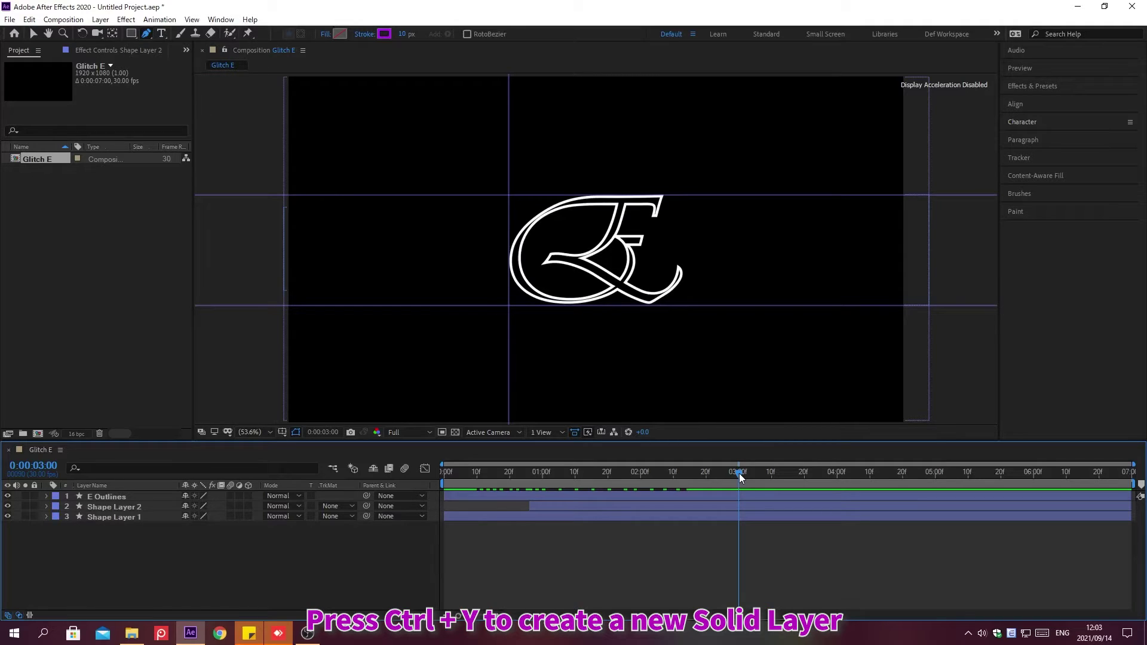
key(ctrl+y)
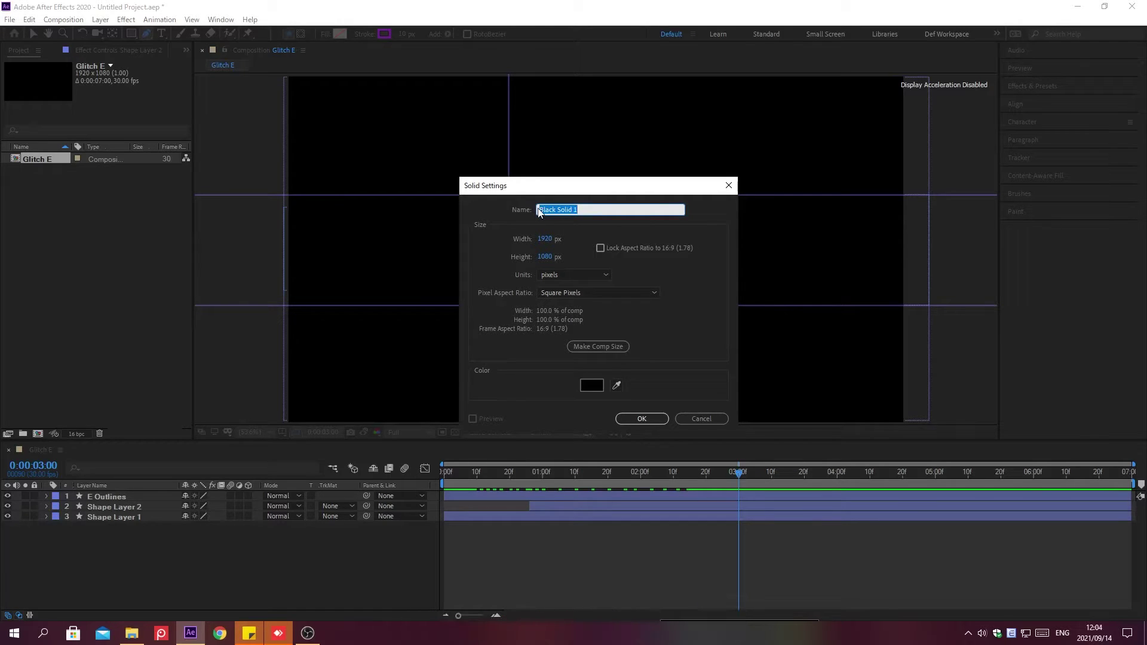
text(Fractal)
click(592, 385)
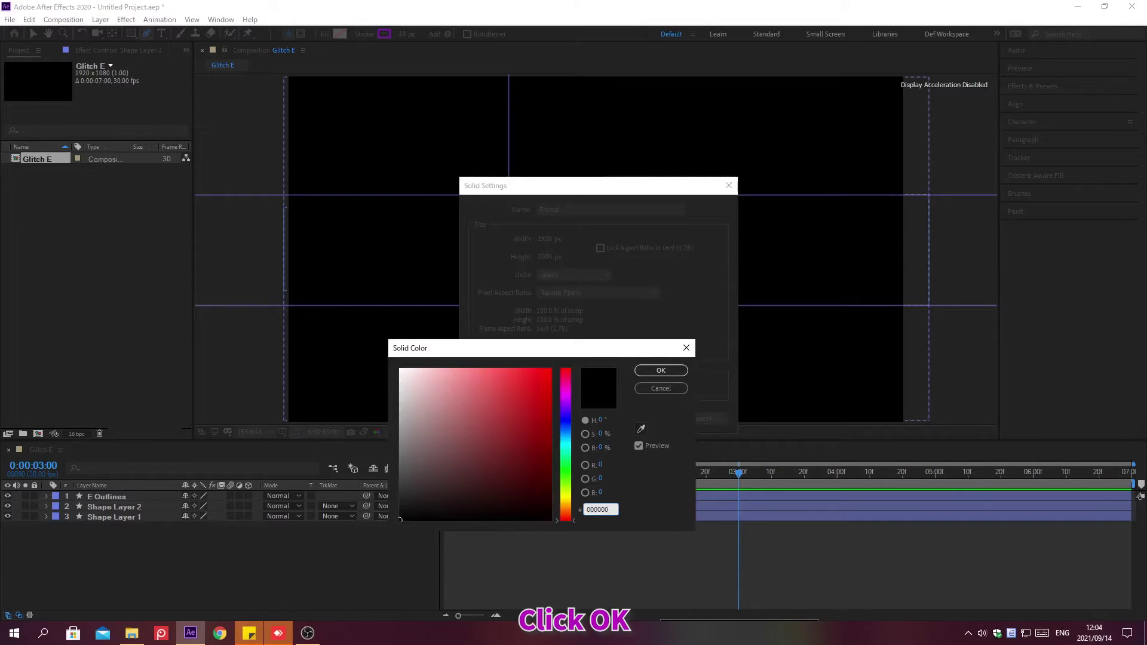
click(661, 371)
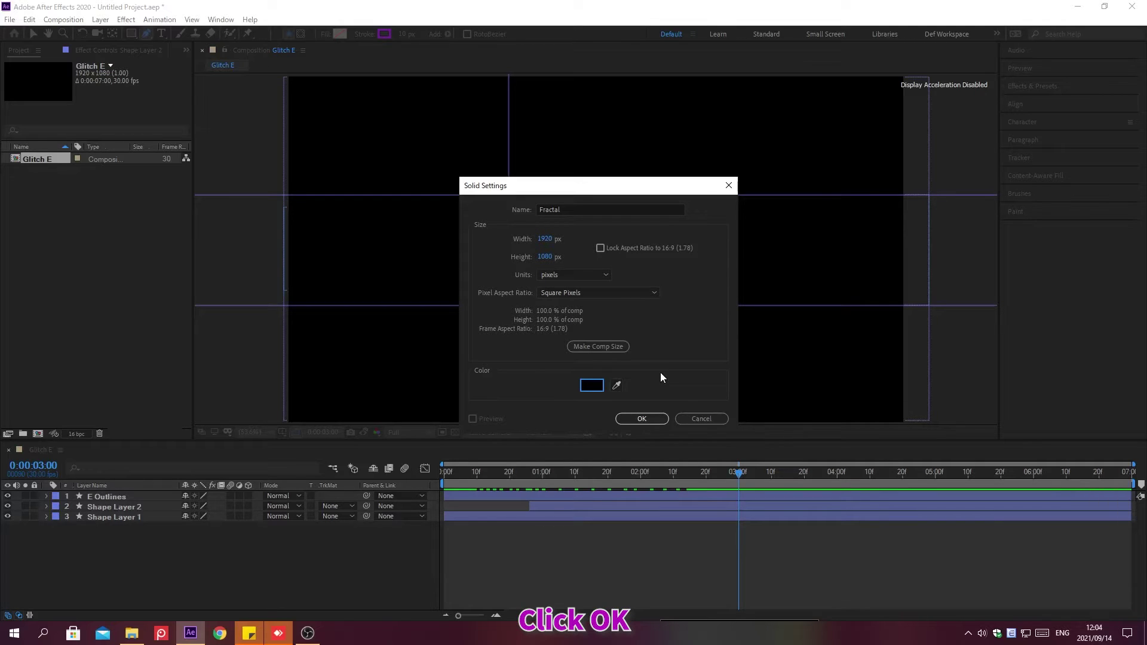
click(642, 418)
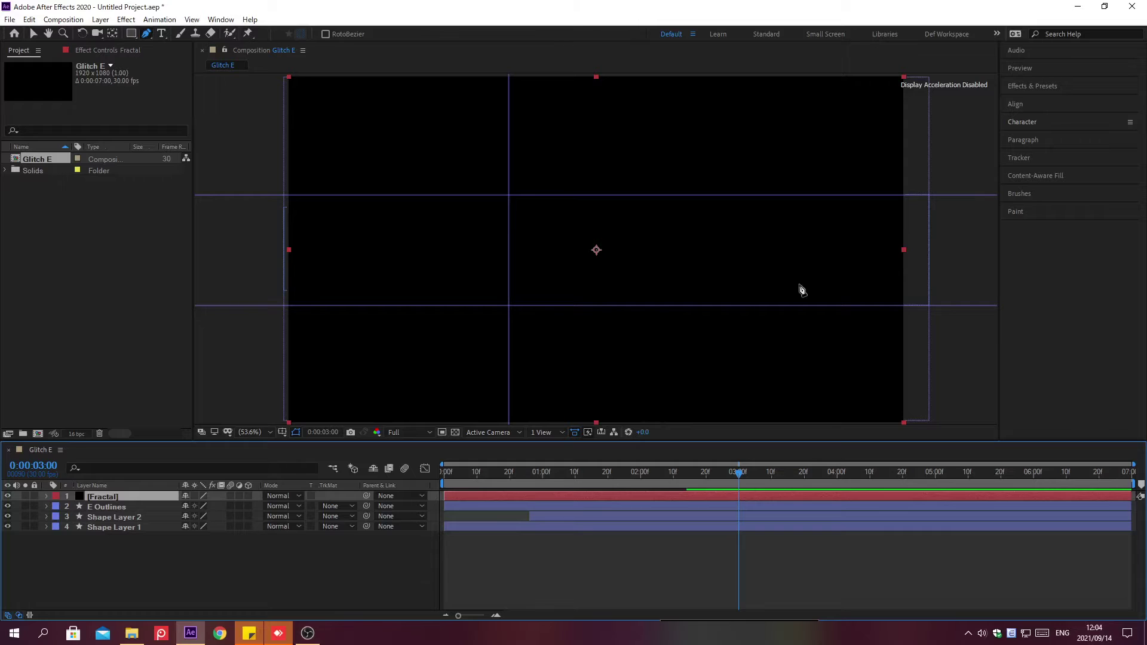
- Find the Fractal Noise effect and apply it to the Fractal solid layer
click(1032, 86)
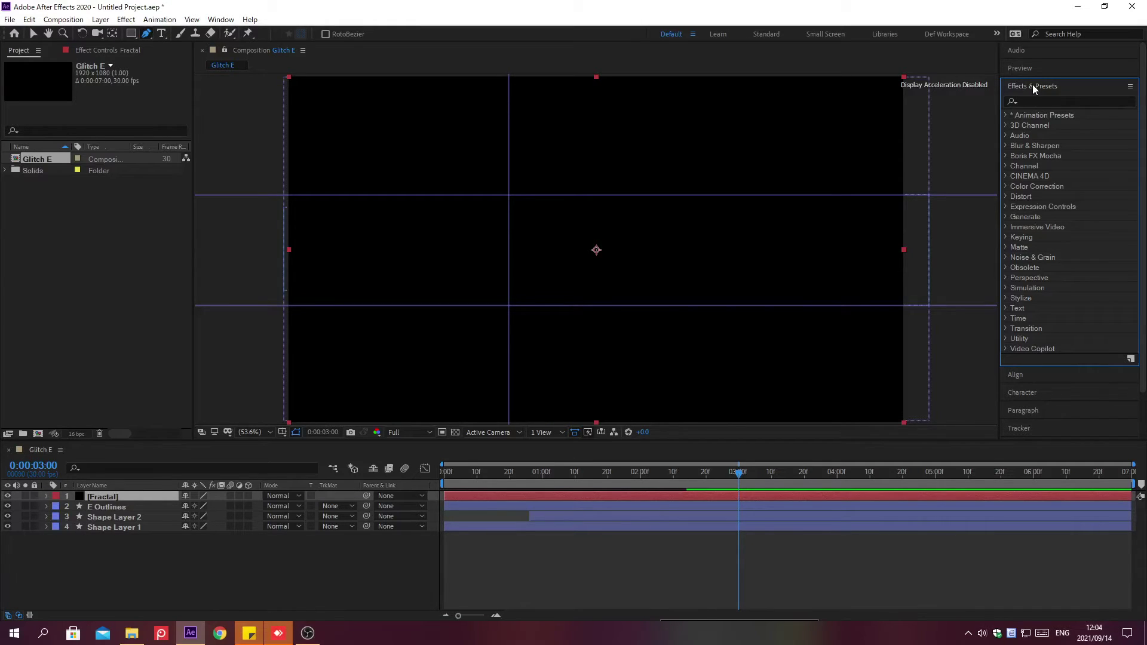
click(1032, 101)
text(Fr)
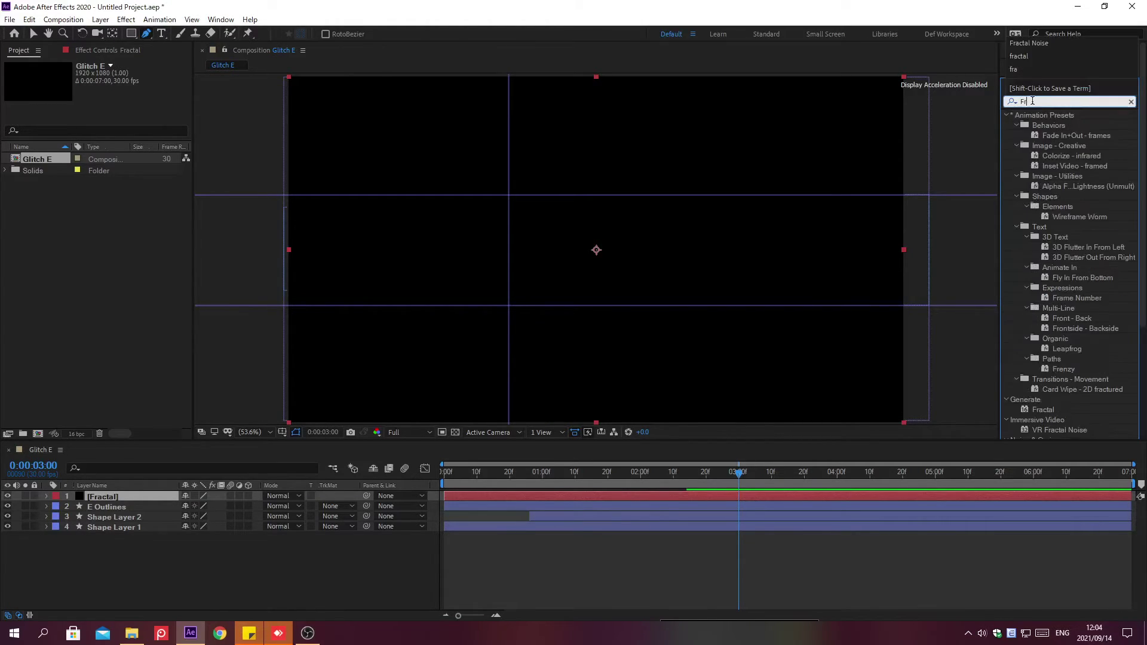
text(actal Noise)
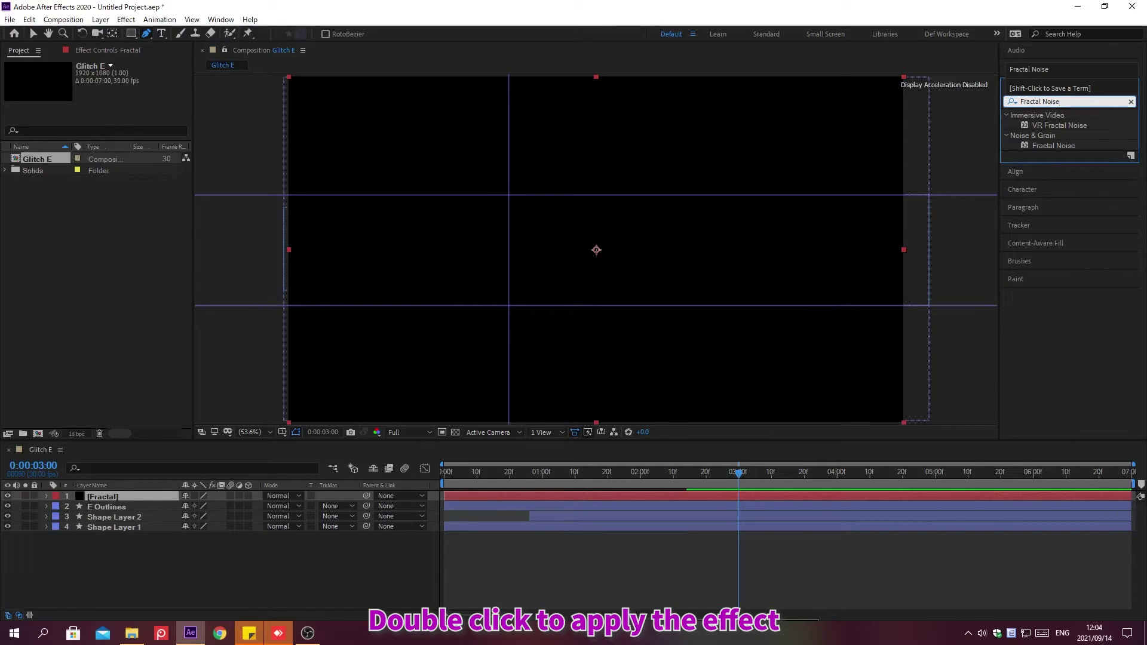
click(1032, 101)
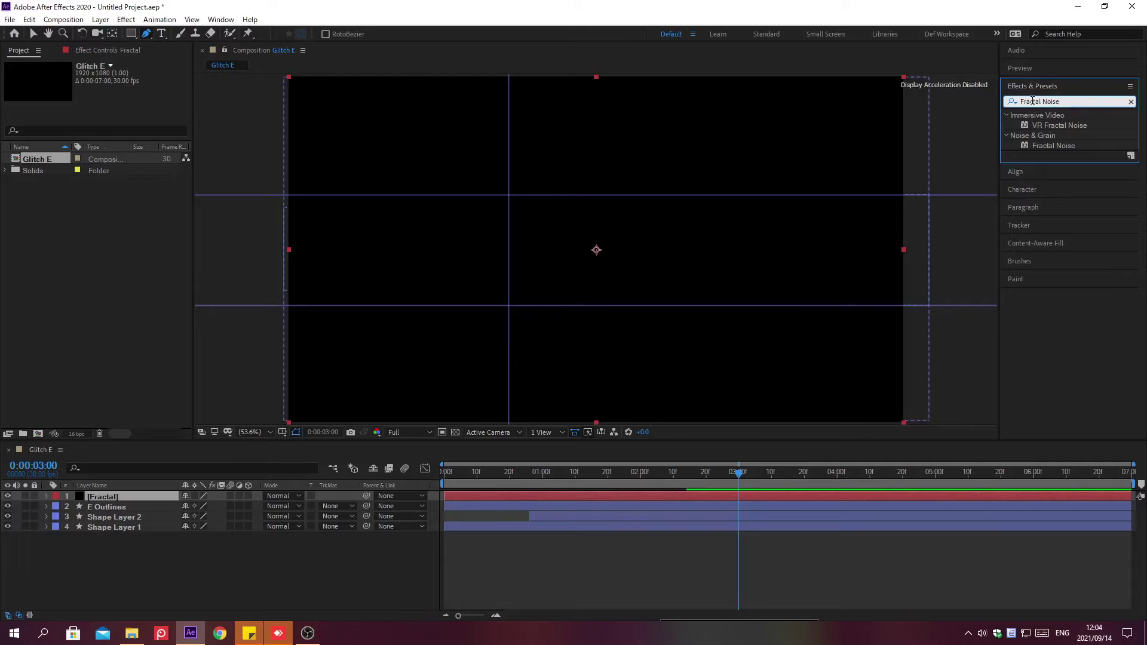
double_click(1044, 144)
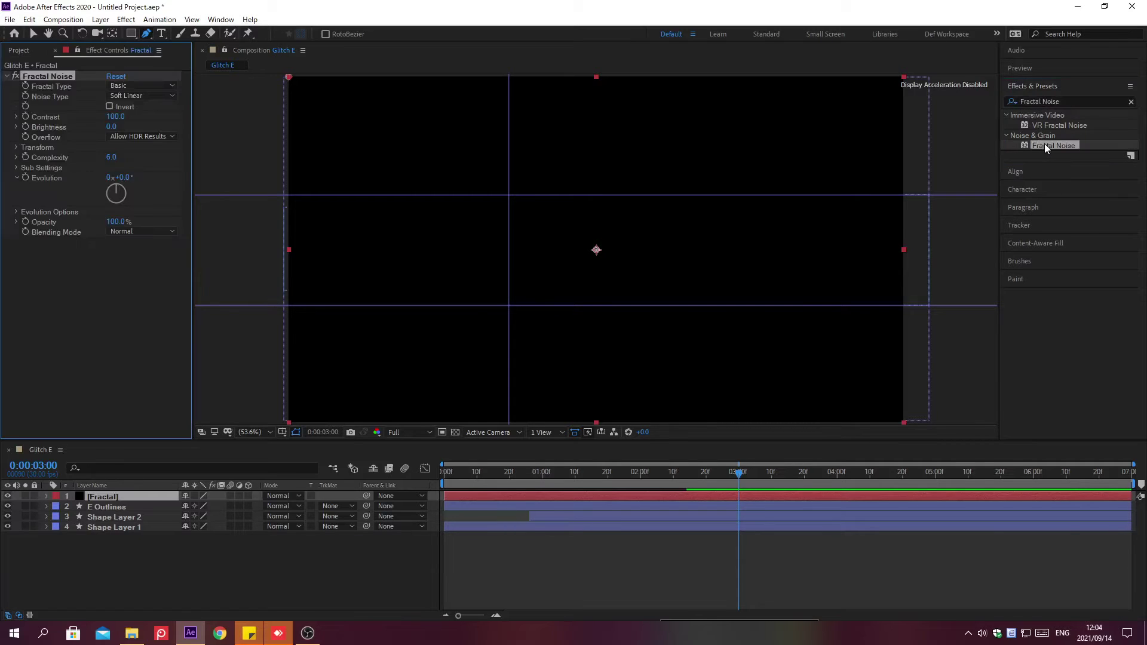
click(1033, 87)
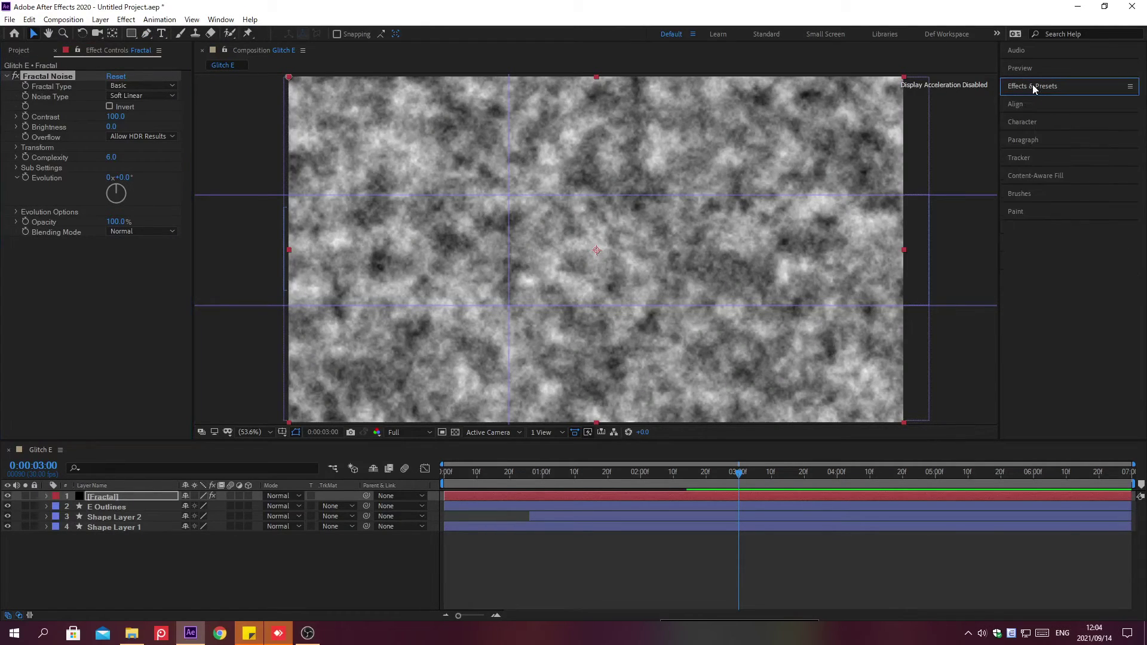
- Set the Fractal Noise effect's noise type to Spline, its complexity to 1.3 and its contrast to 250
click(140, 95)
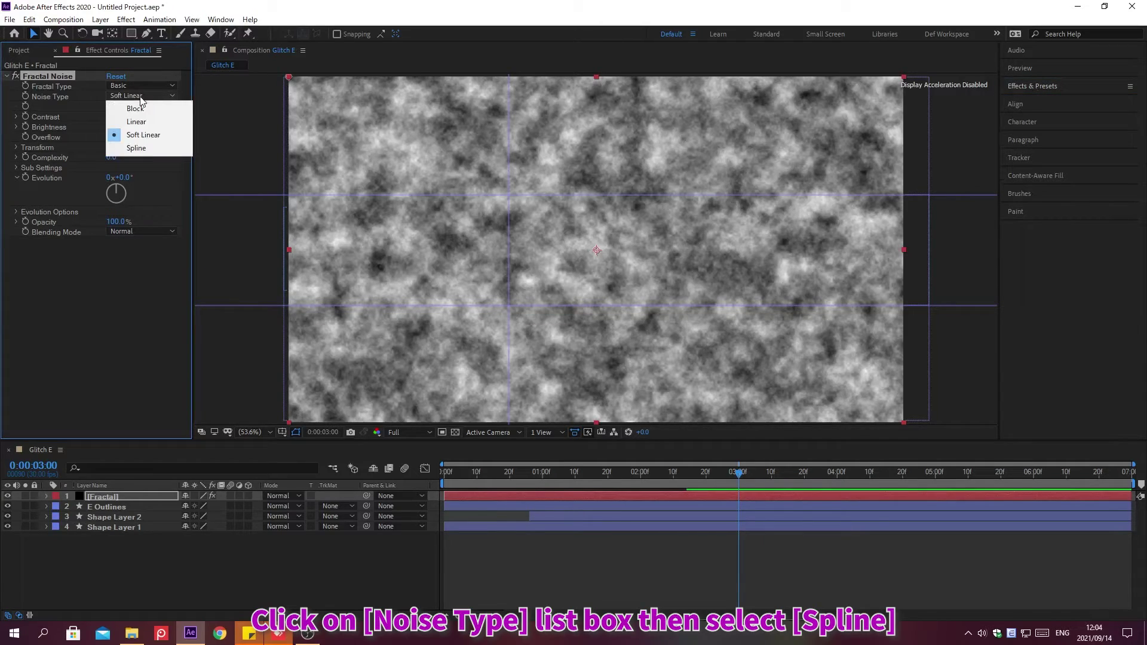
click(136, 148)
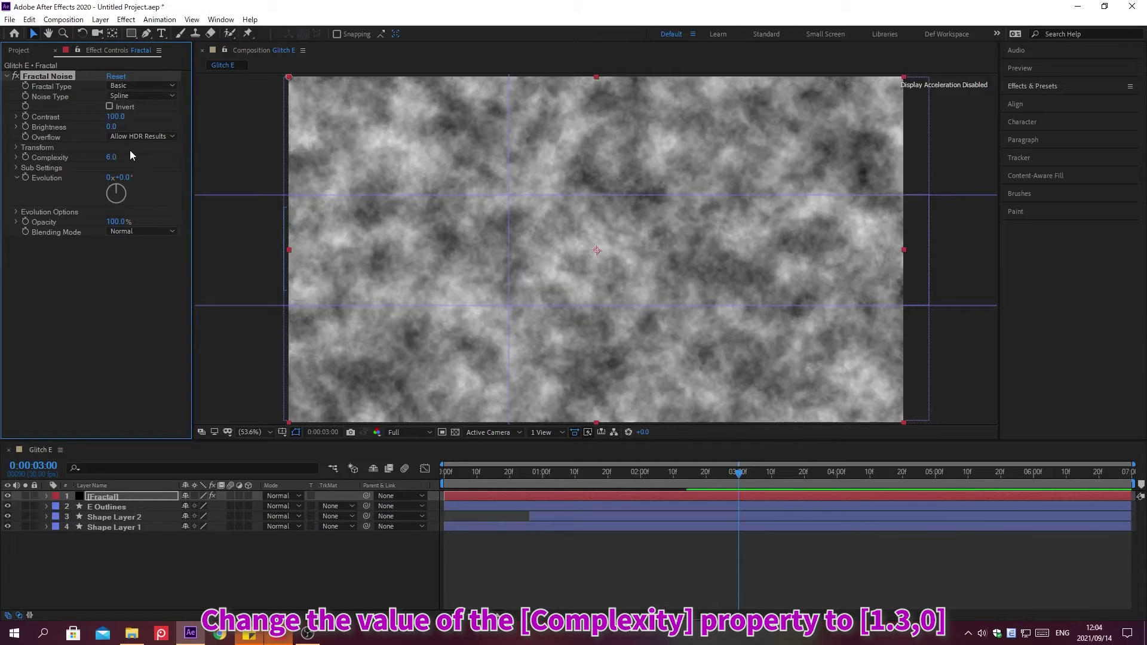
click(110, 159)
text(3)
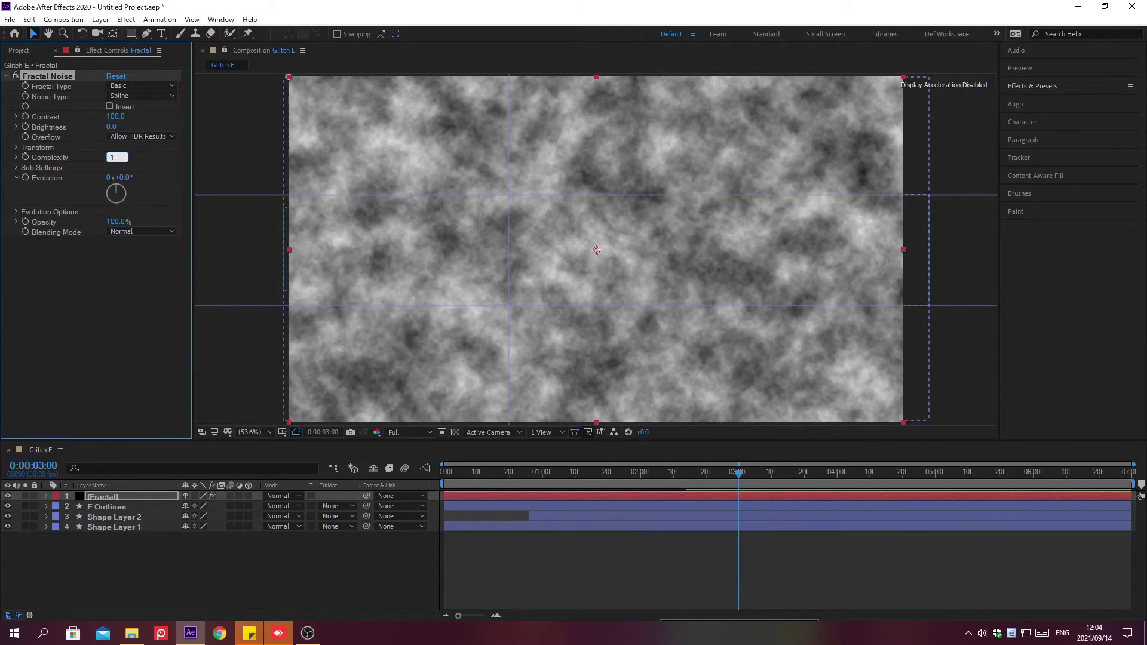
key(Return)
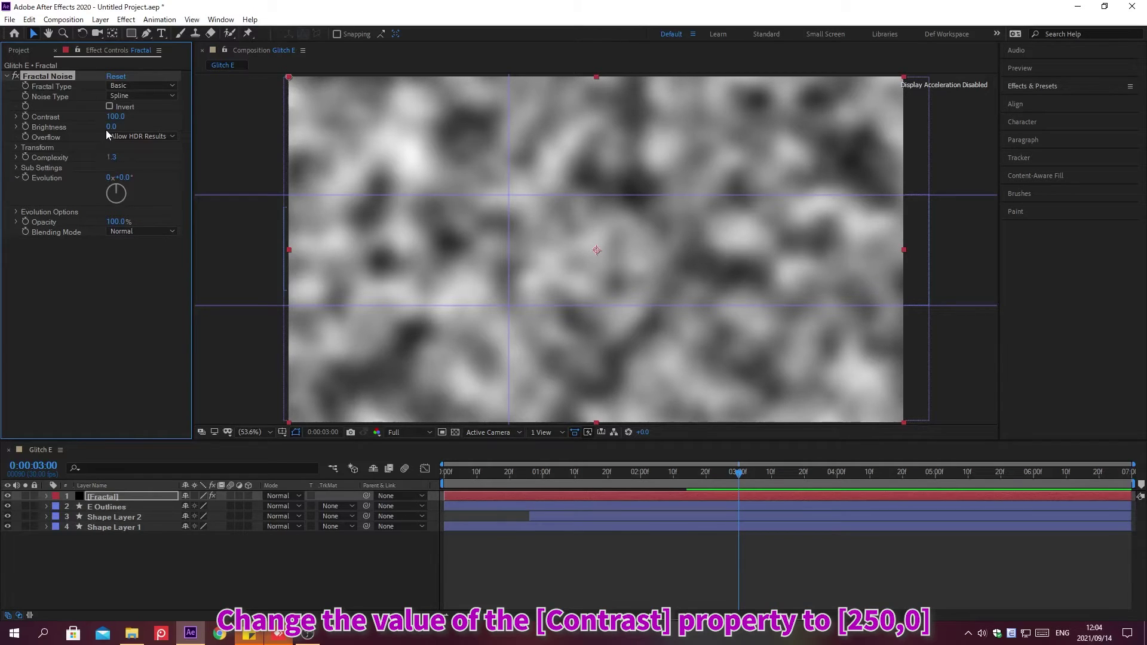
click(115, 117)
text(250)
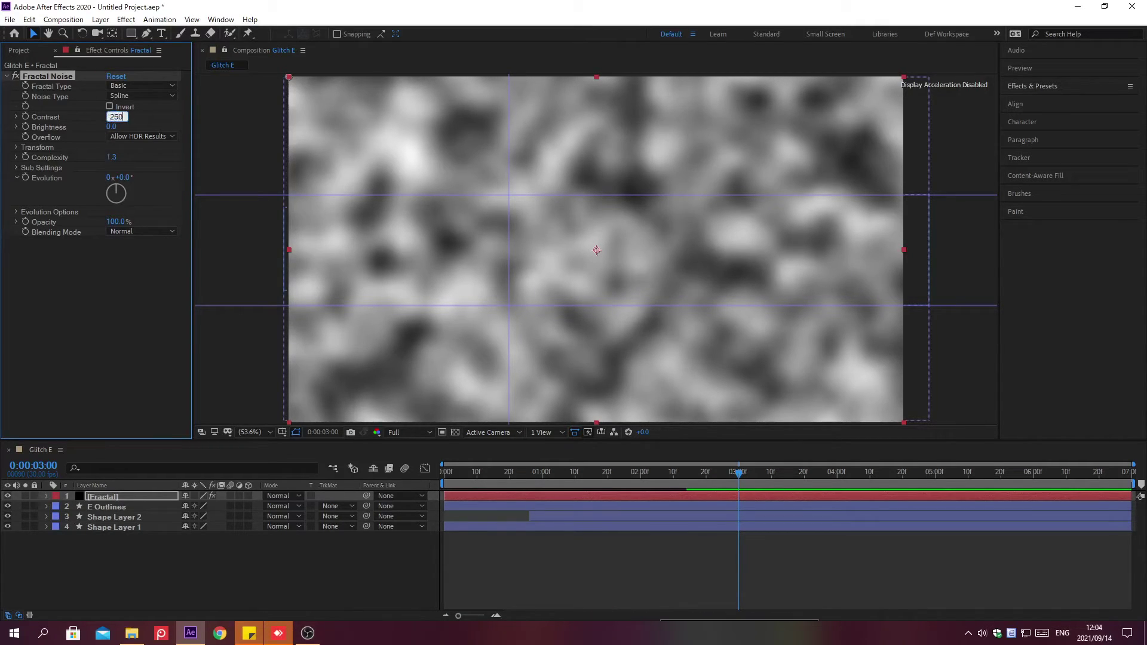
key(Return)
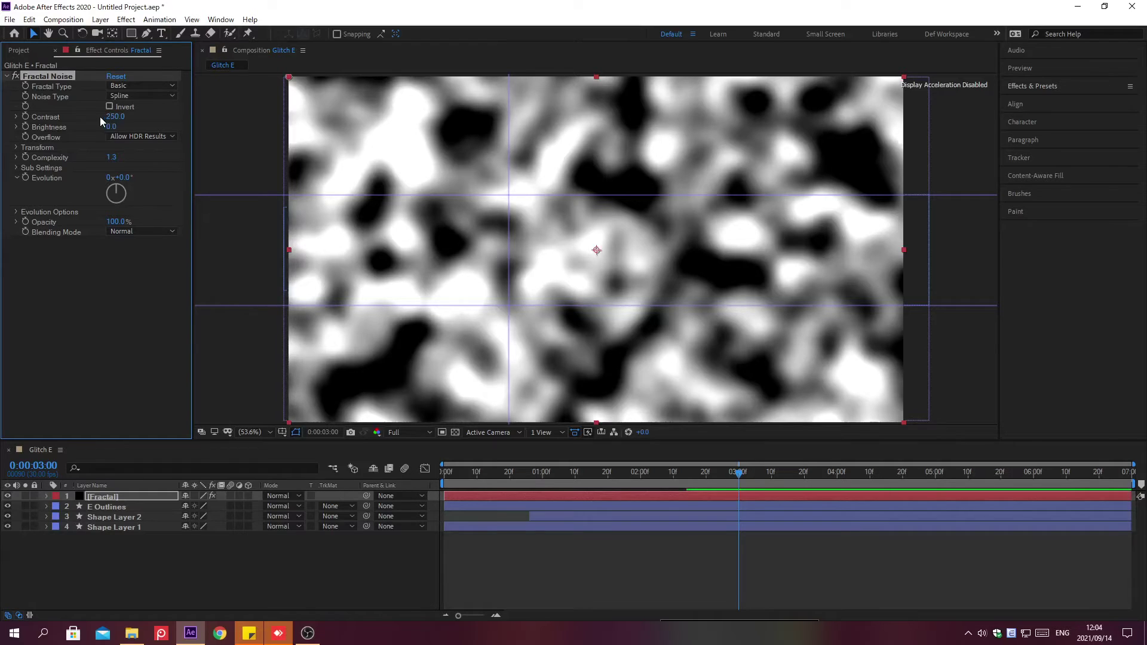
- Move the Fractal layer one level down, below E Outlines, and deselect all layers
click(148, 496)
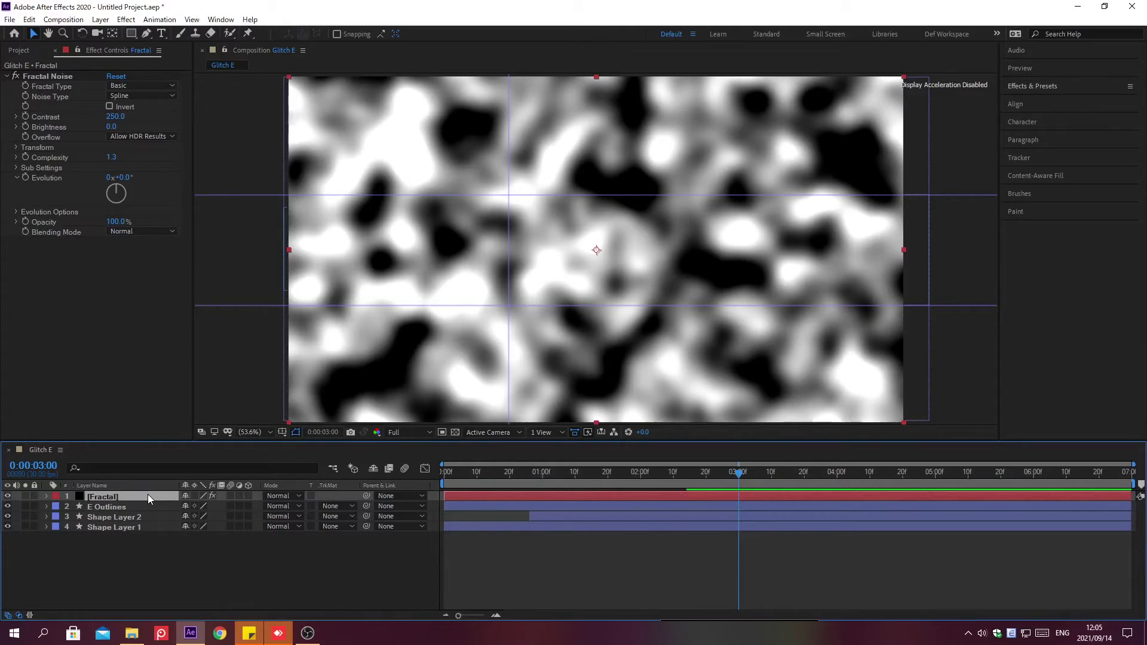
key(ctrl+bracketleft)
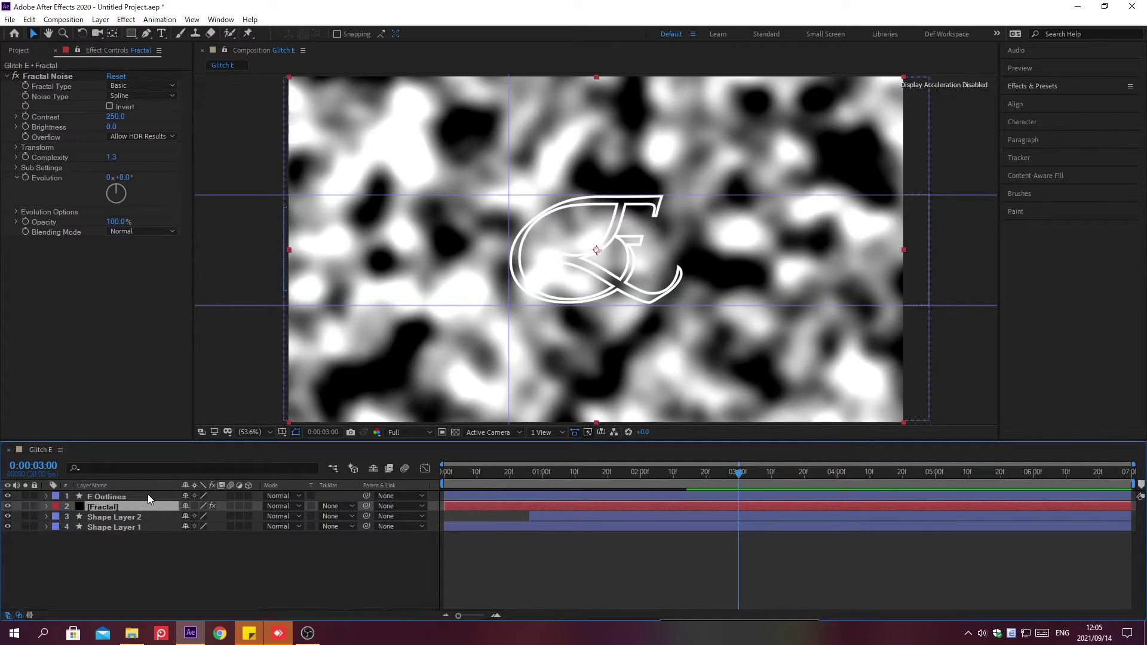
key(ctrl+shift+a)
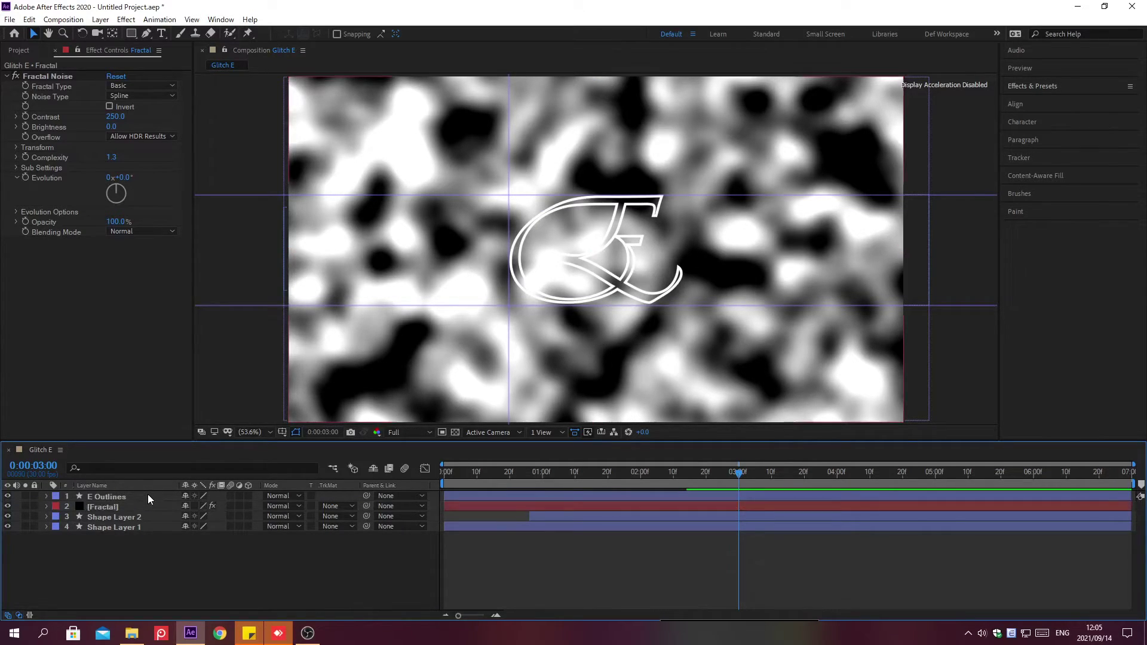
- Pre-compose Shape Layer 2 and Shape Layer 1 into a composition named Stroke, moving all attributes into it
click(100, 518)
shift+click(99, 527)
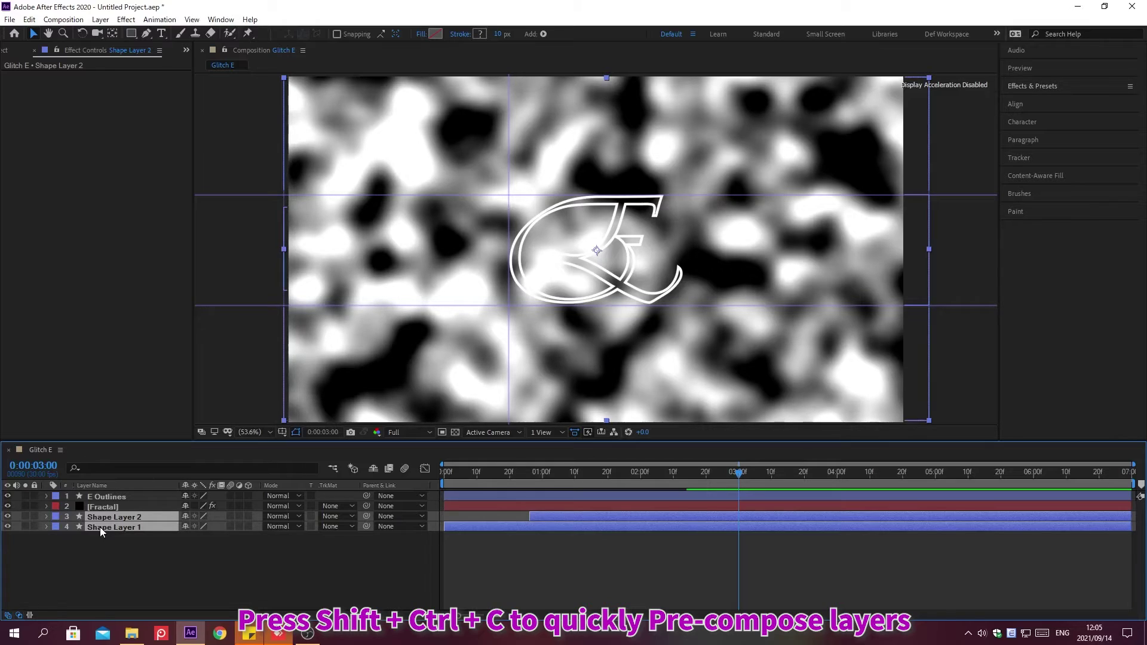
key(ctrl+shift+c)
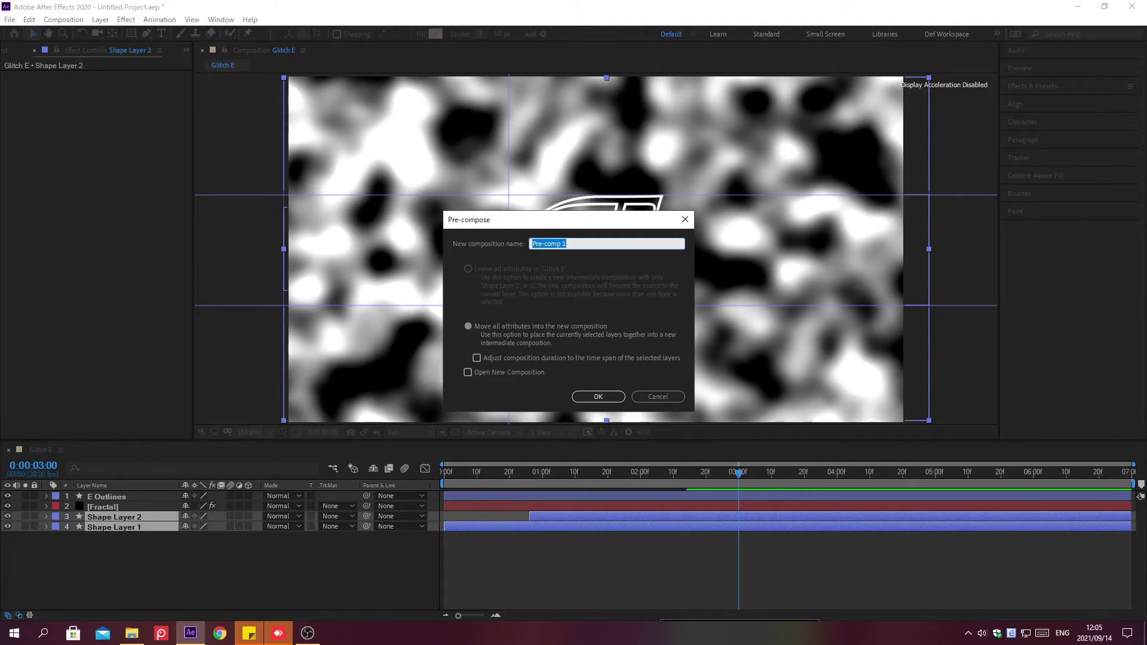
text(Stroke)
click(468, 327)
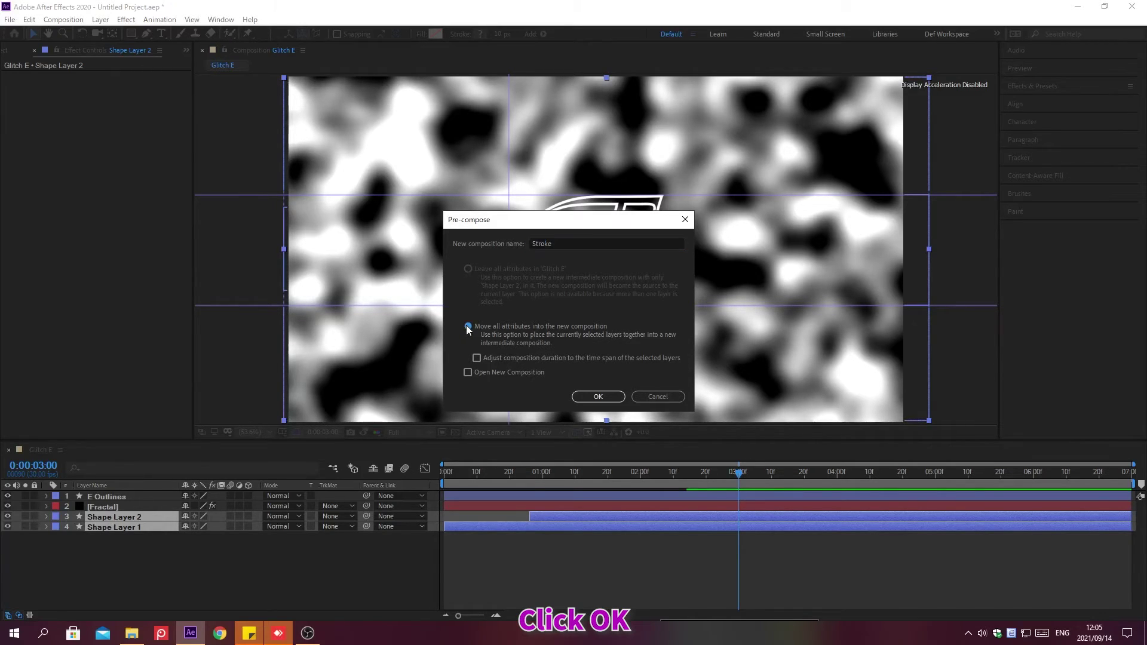
click(598, 397)
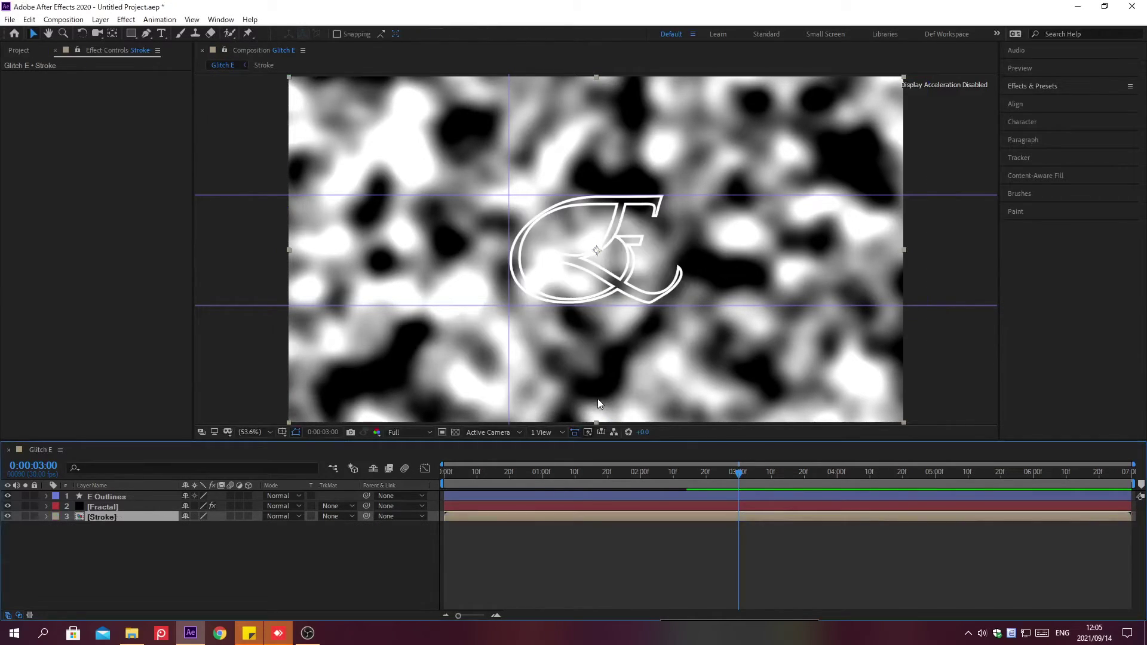
- Set the Stroke layer's track matte to Luma Matte "[Fractal]" and scrub through the animation from the start to 0:00:03:00
click(350, 517)
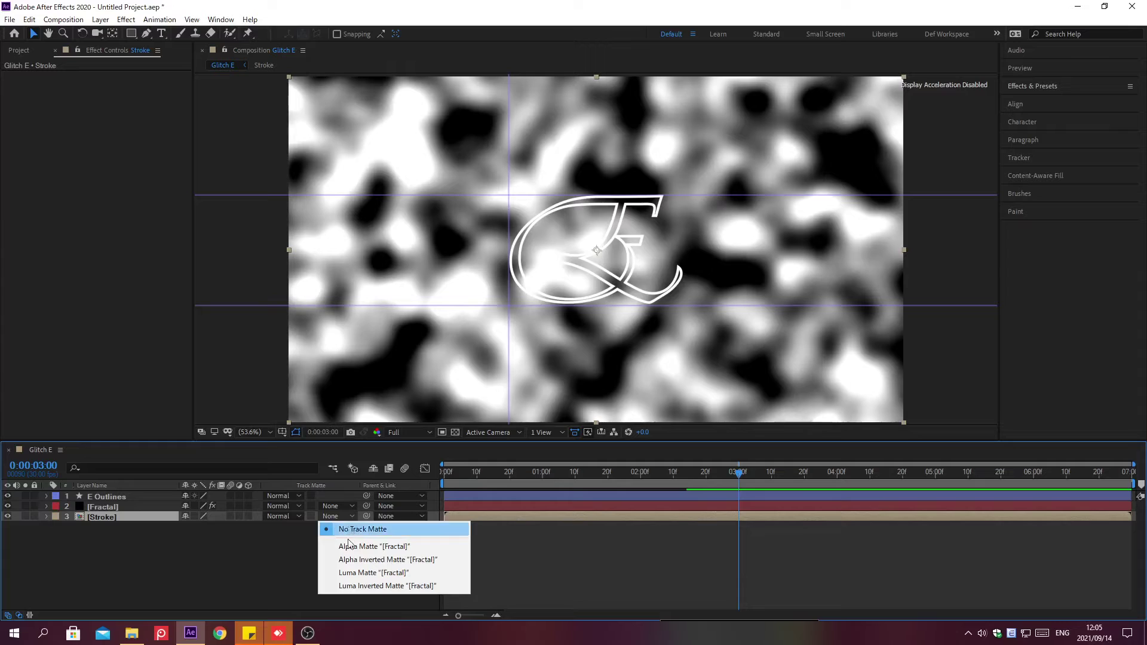
click(350, 573)
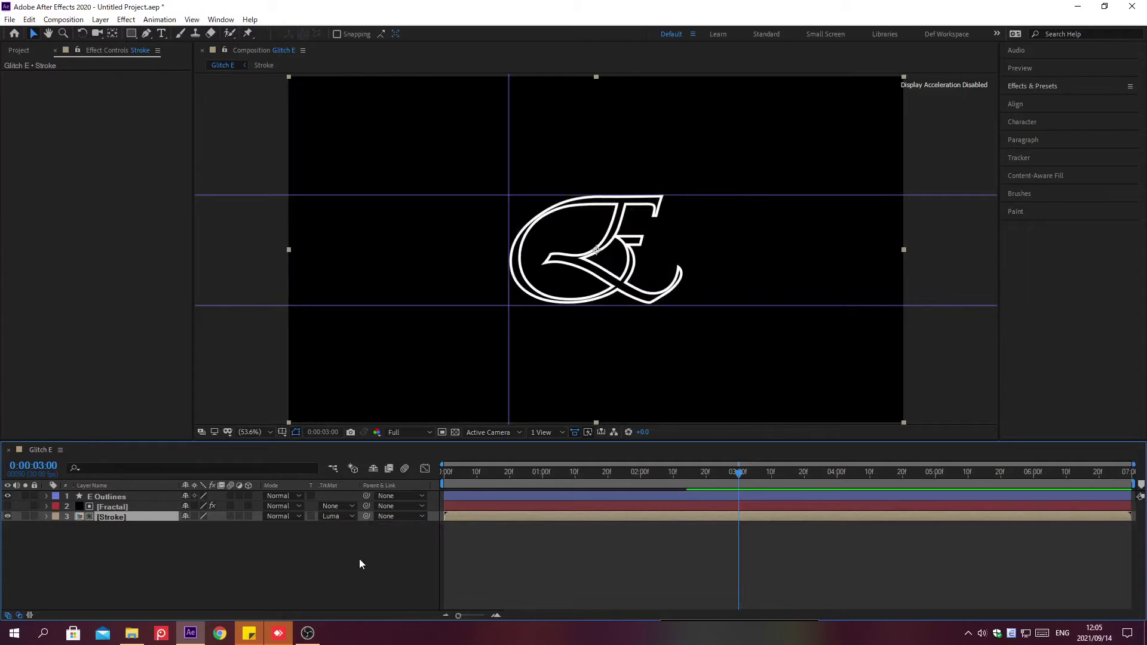
click(443, 472)
drag(445, 472, 740, 473)
- Copy the E Outlines layer from Glitch E and paste it into the Stroke composition
click(148, 496)
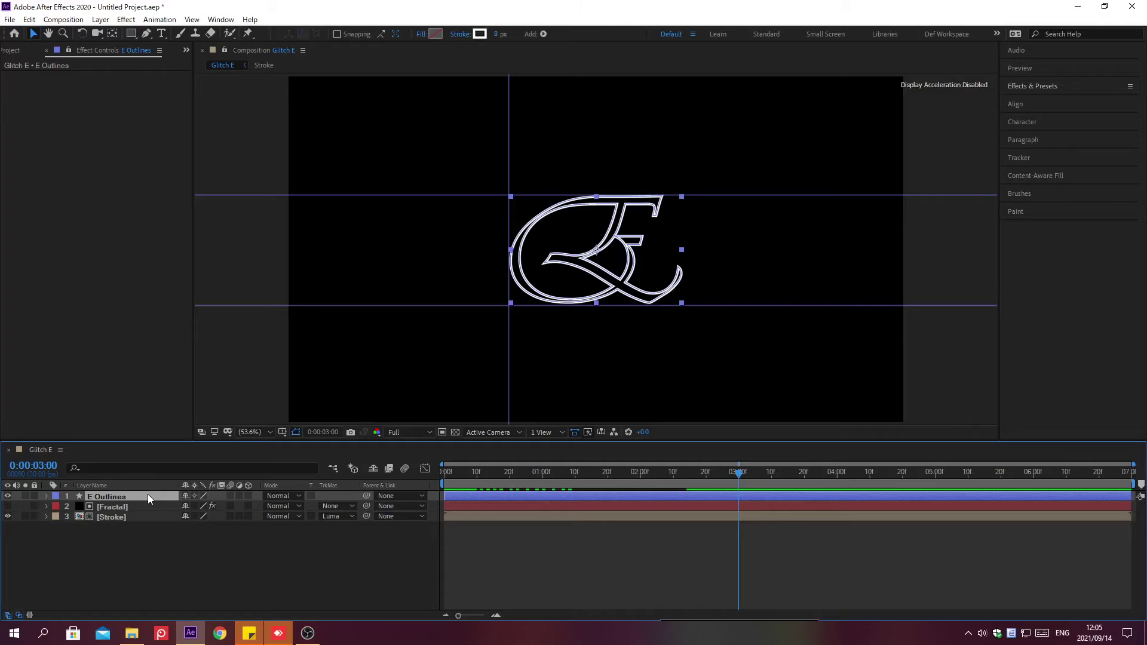
double_click(122, 516)
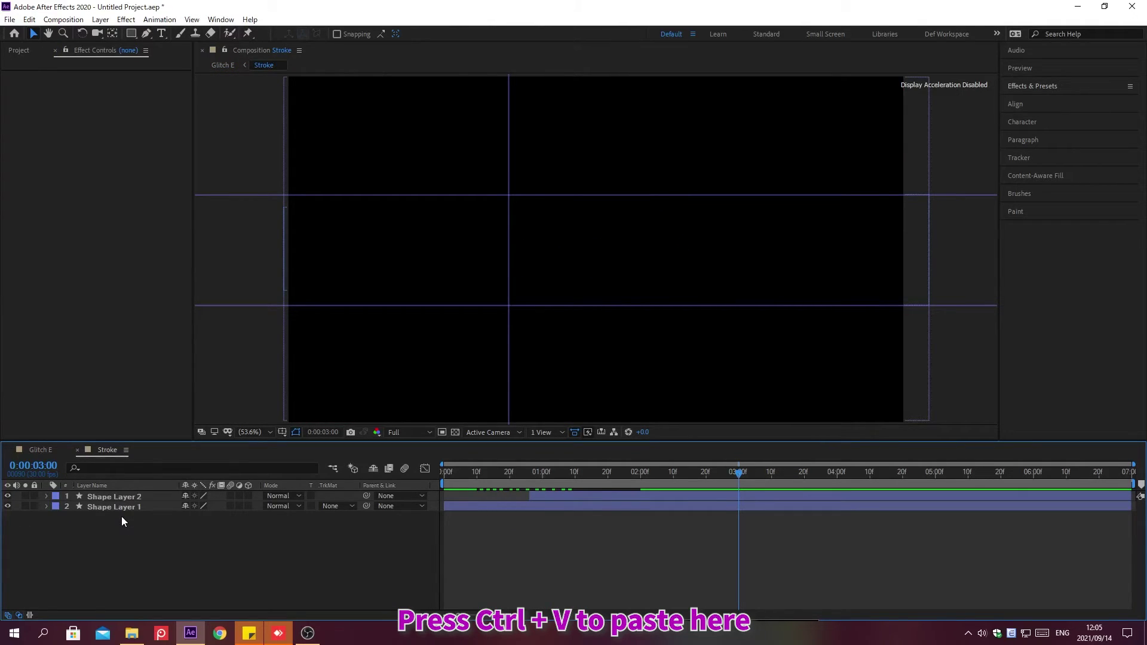
key(ctrl+v)
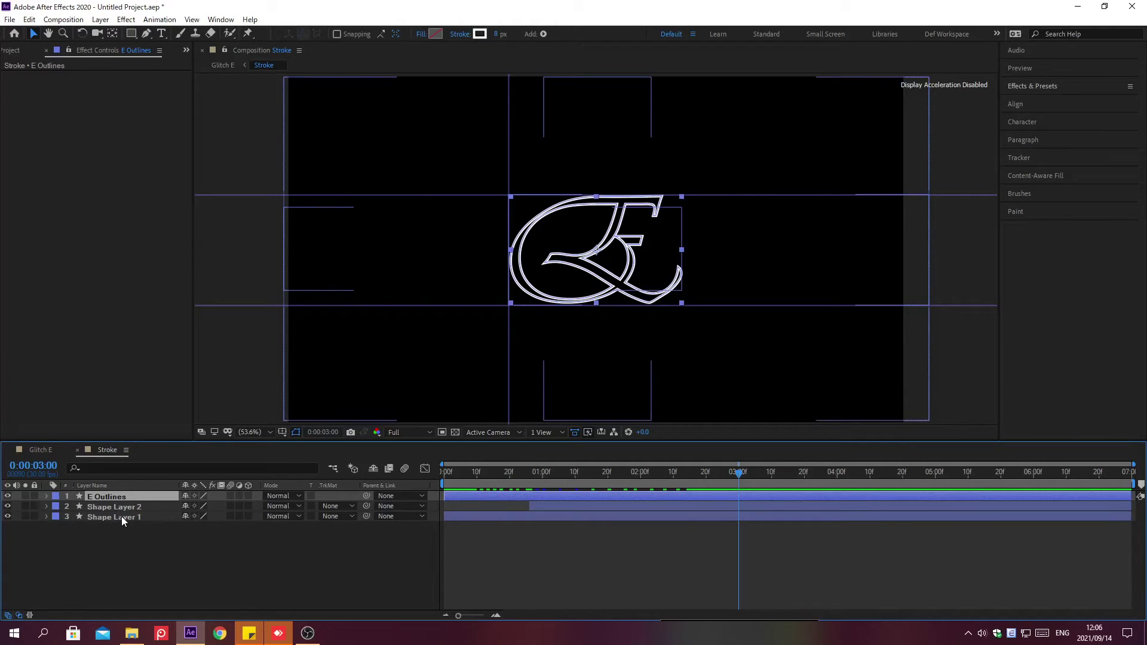
- Change the stroke color of the pasted E Outlines layer to 929BD2
click(479, 33)
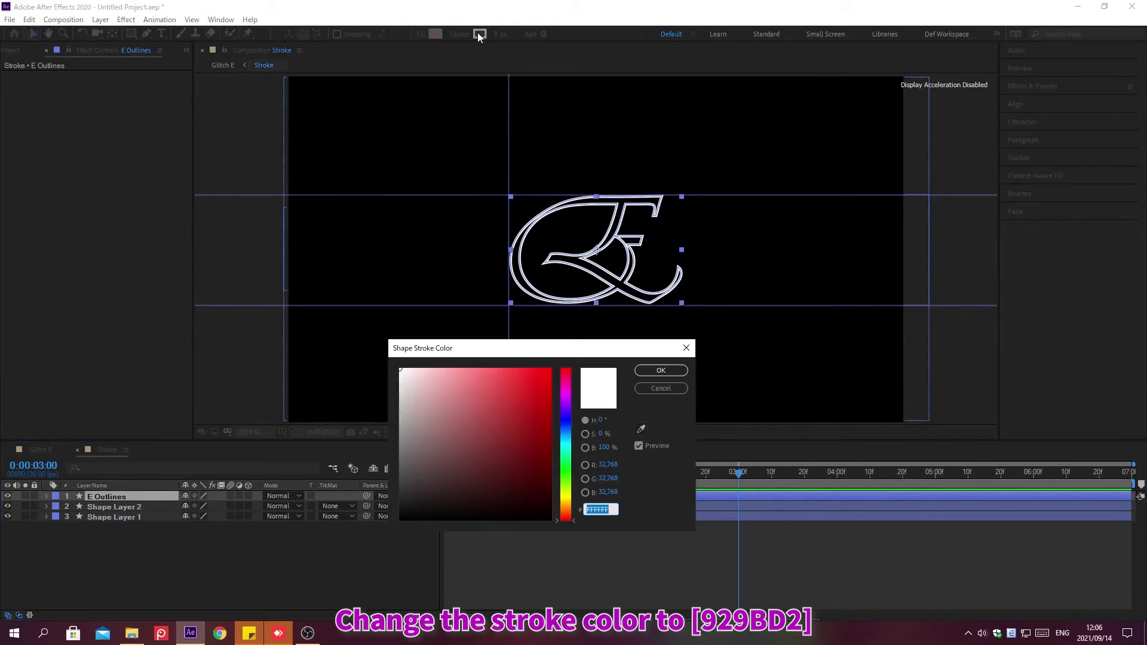
text(929BD2)
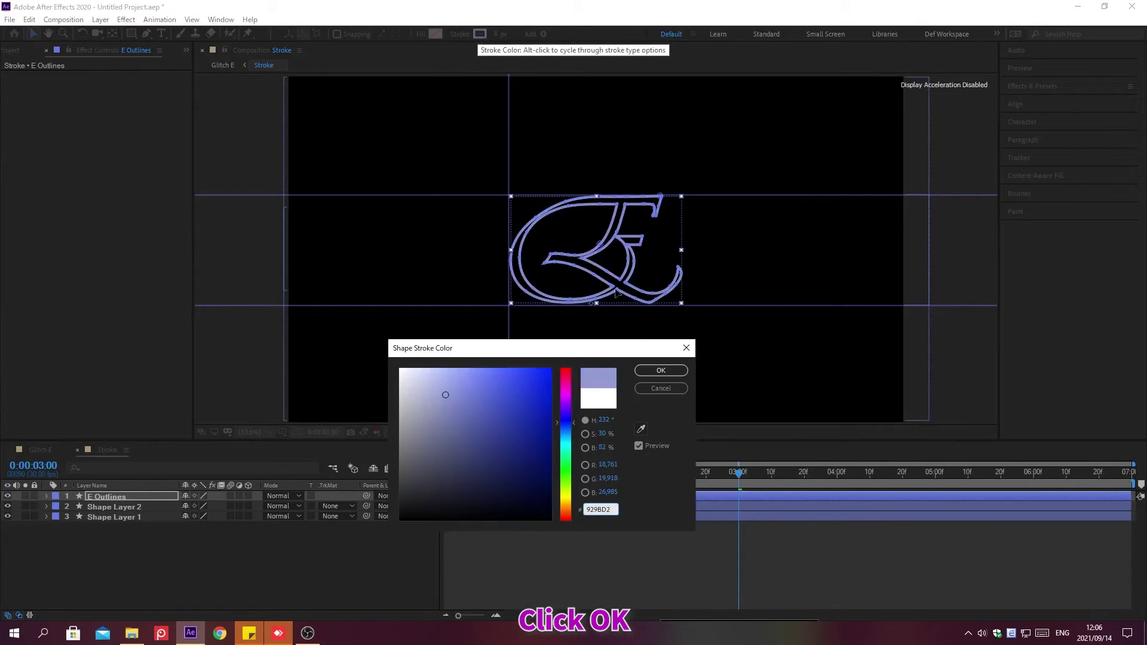
click(661, 371)
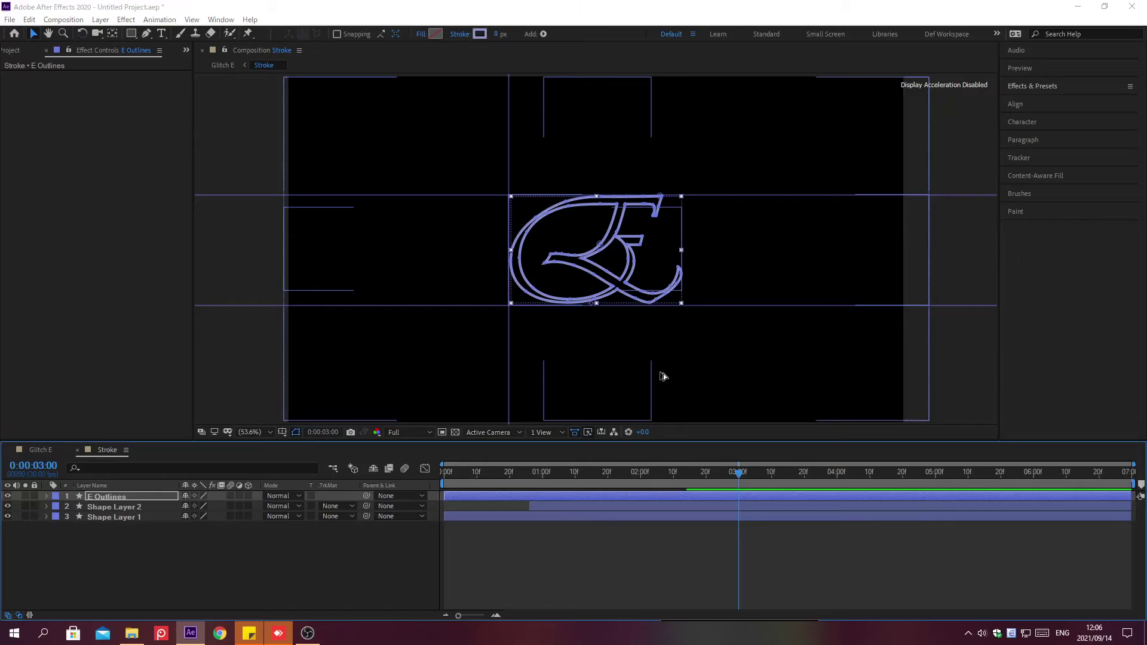
- Shift the E Outlines layer in the Stroke composition so that its in point is at 0:00:00:20
key(alt+shift+j)
text(0;00;00;20)
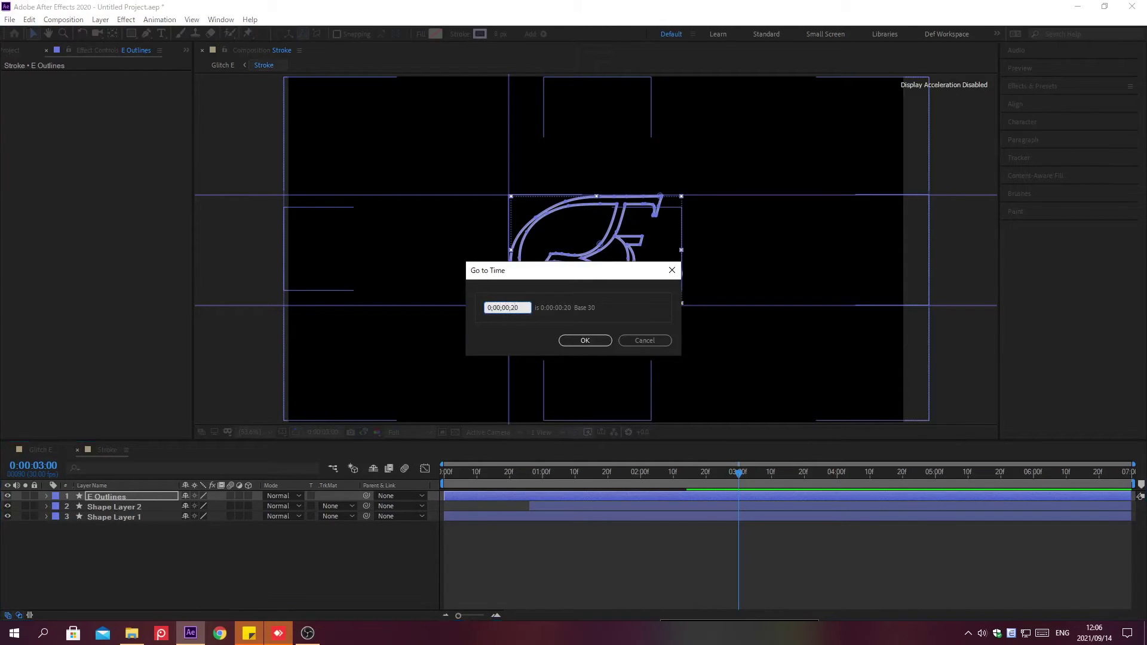
key(Return)
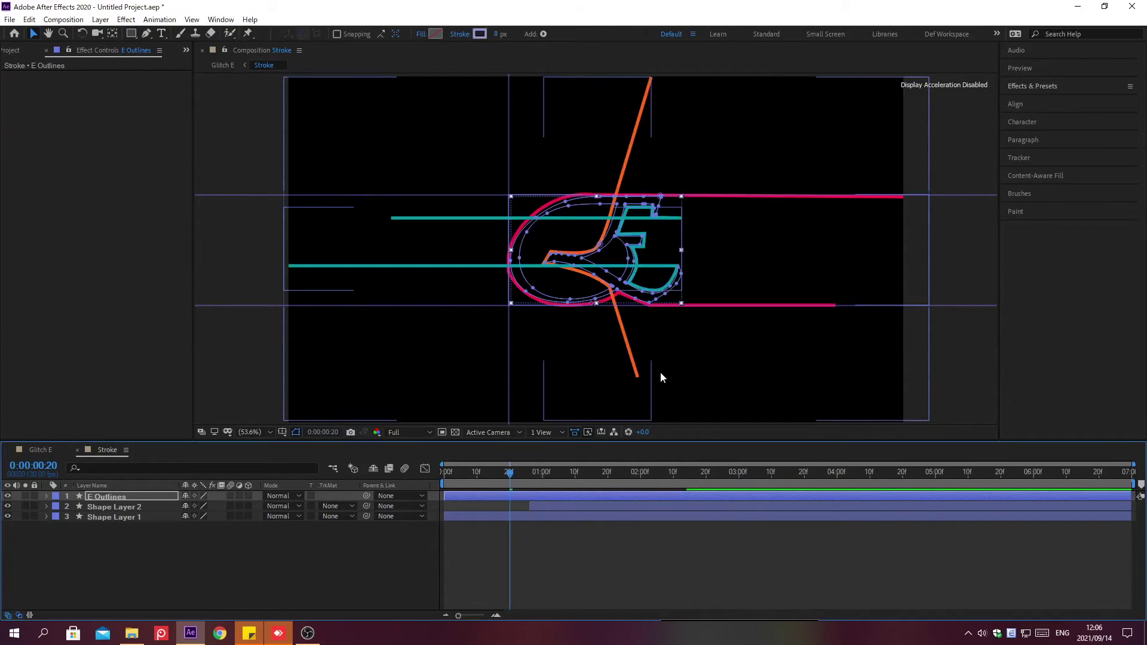
click(148, 496)
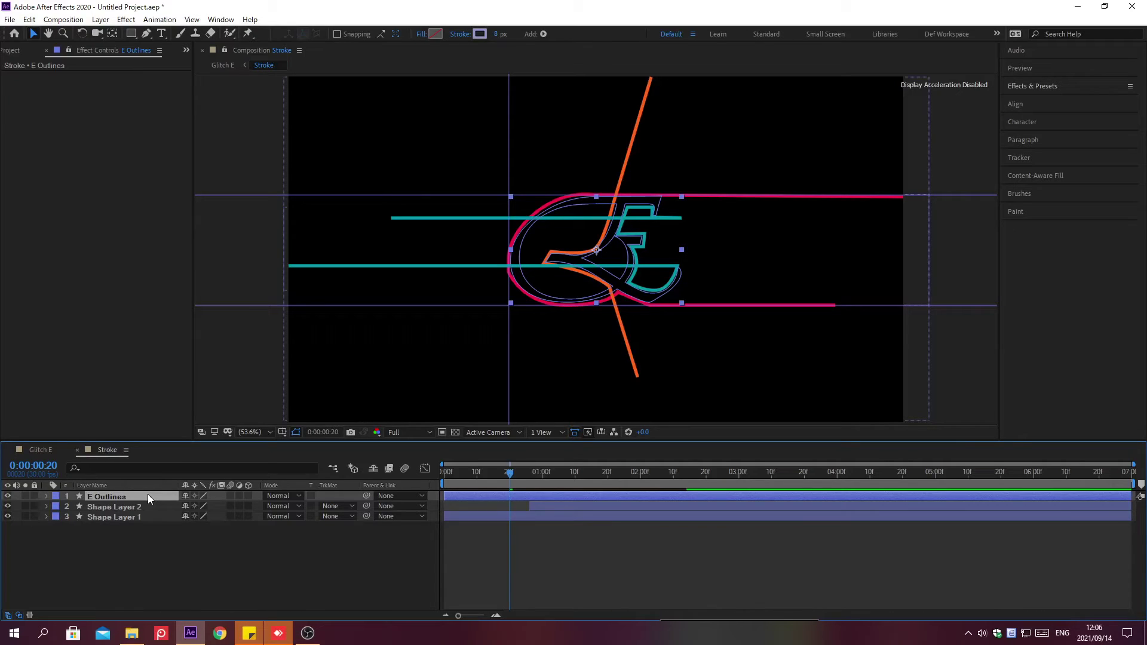
key(bracketleft)
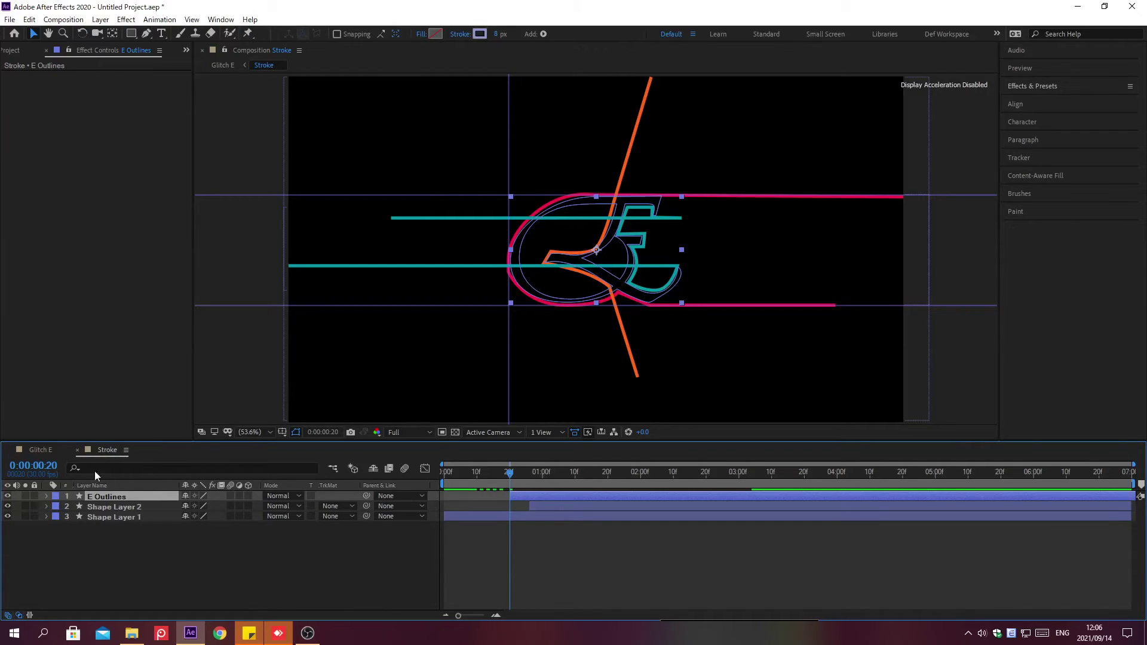
- In the Glitch E composition, shift the E Outlines layer so that its in point is at 0:00:01:05
click(41, 450)
key(alt+shift+j)
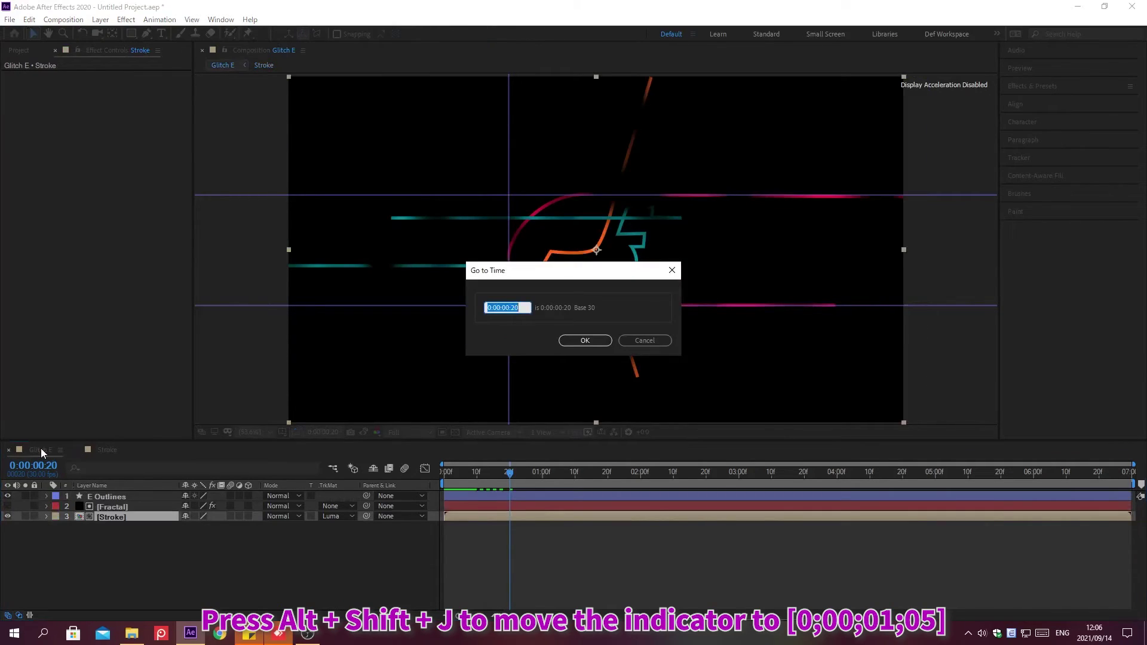
text(0;00;01;05)
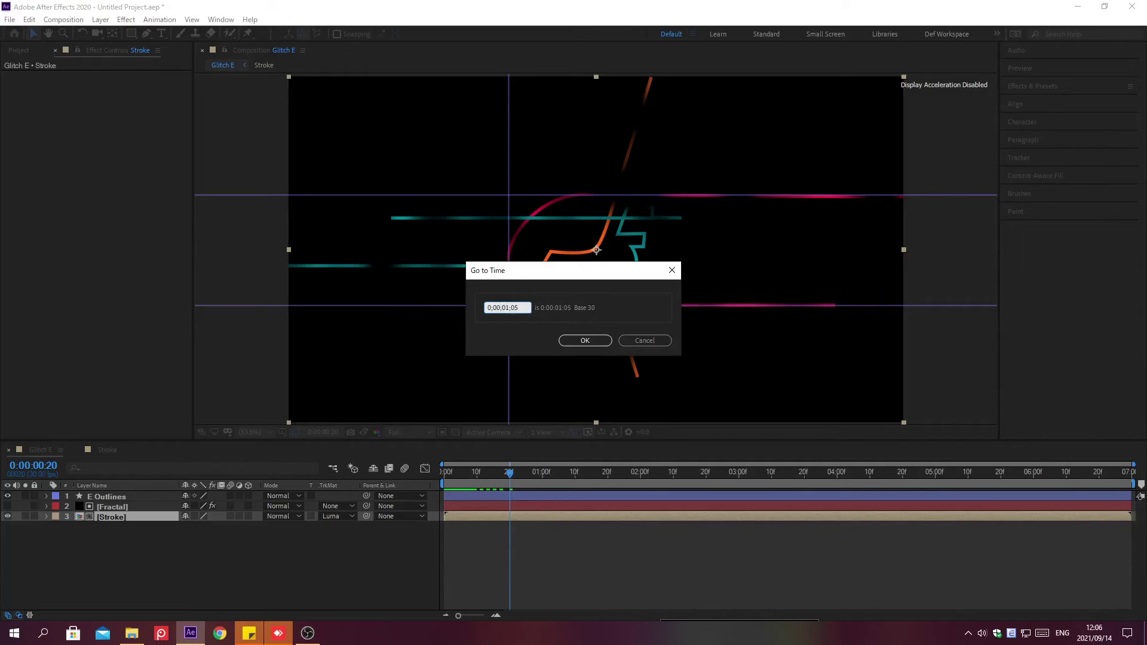
key(Return)
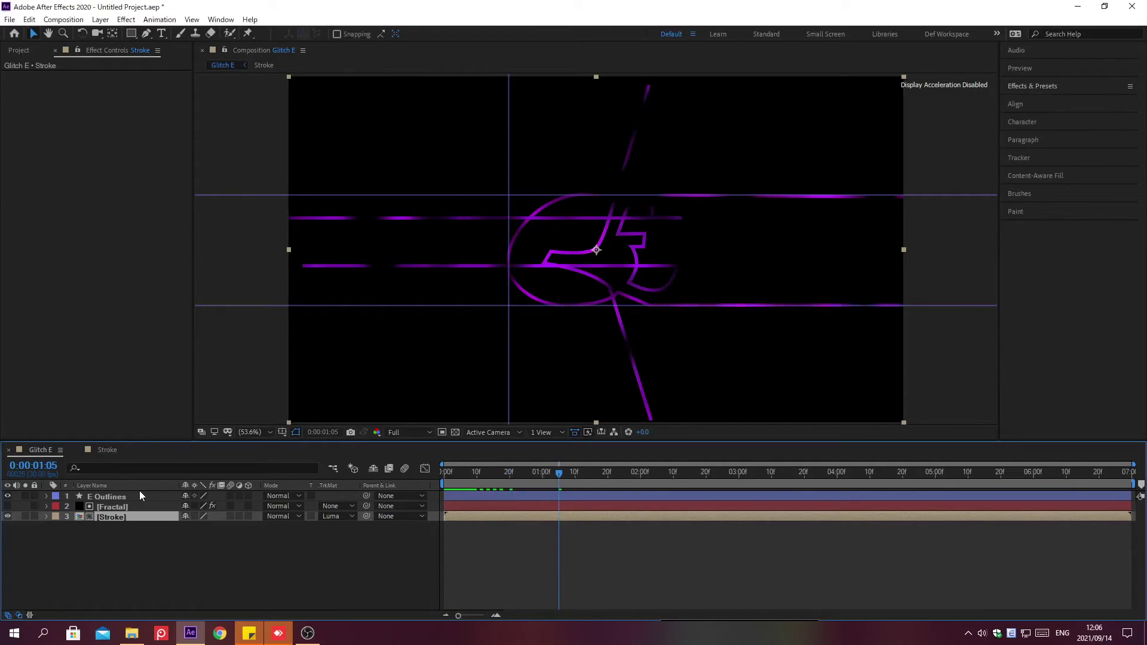
click(147, 497)
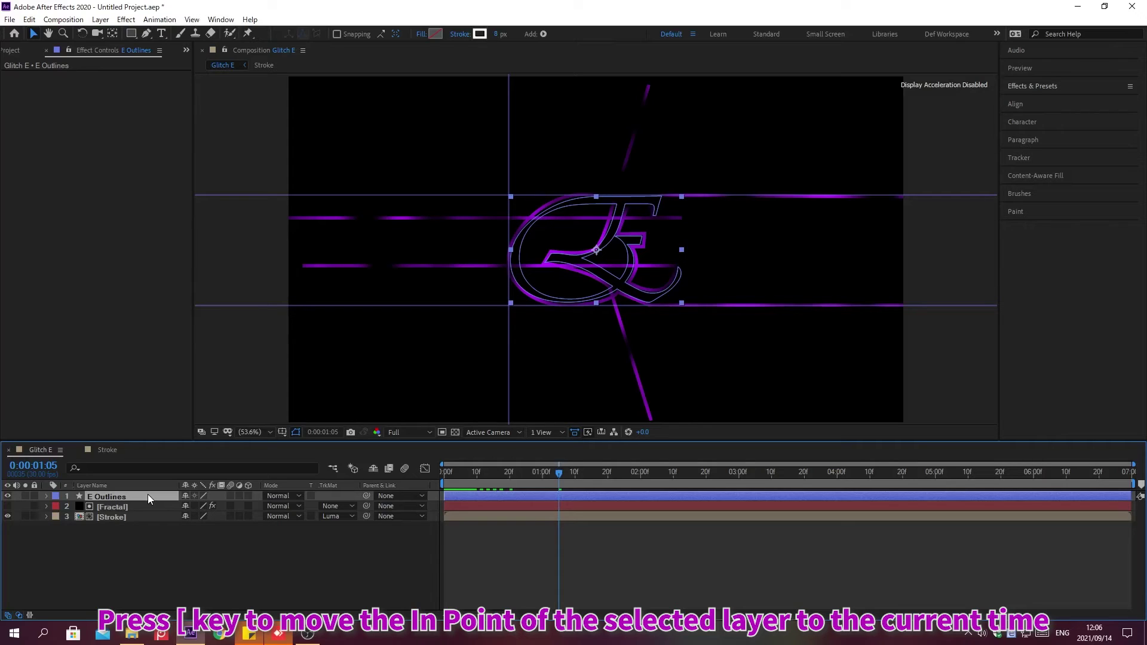
key(alt+bracketleft)
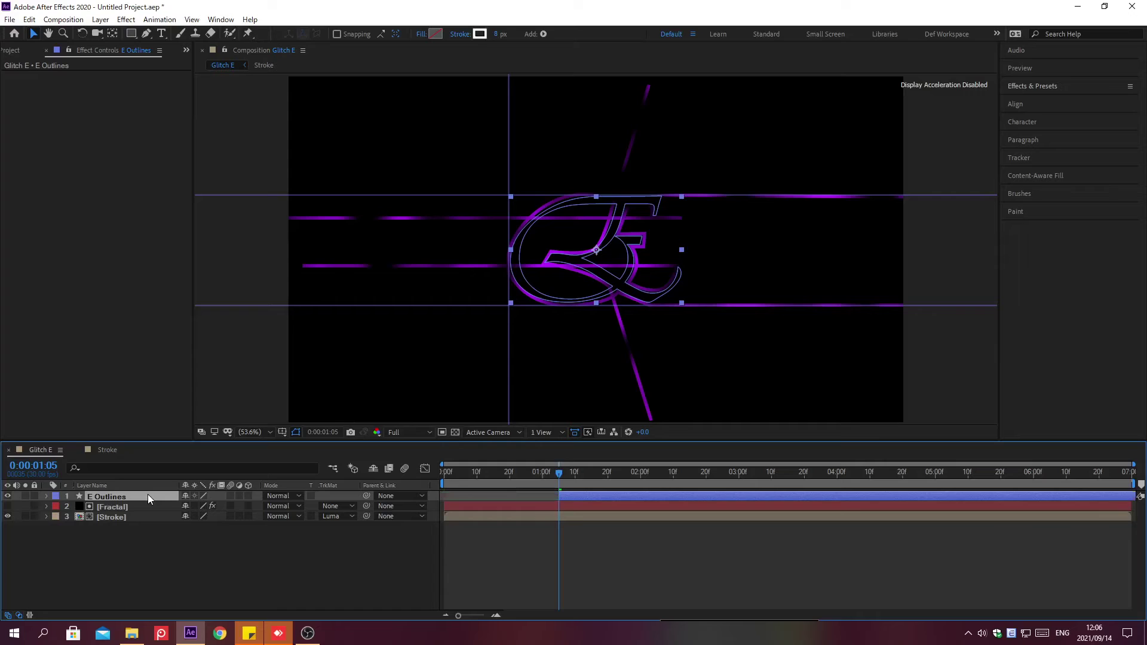
- Add the expression time*250 to the Fractal Noise Evolution property of the Fractal layer
click(148, 506)
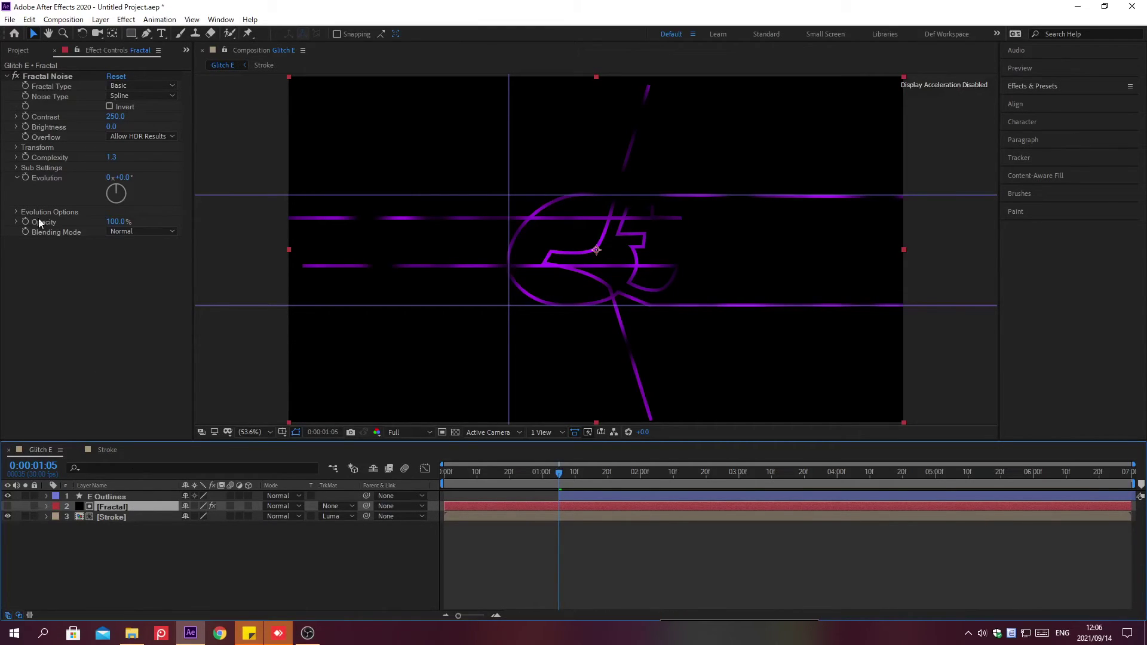
alt+click(25, 178)
text(time*250)
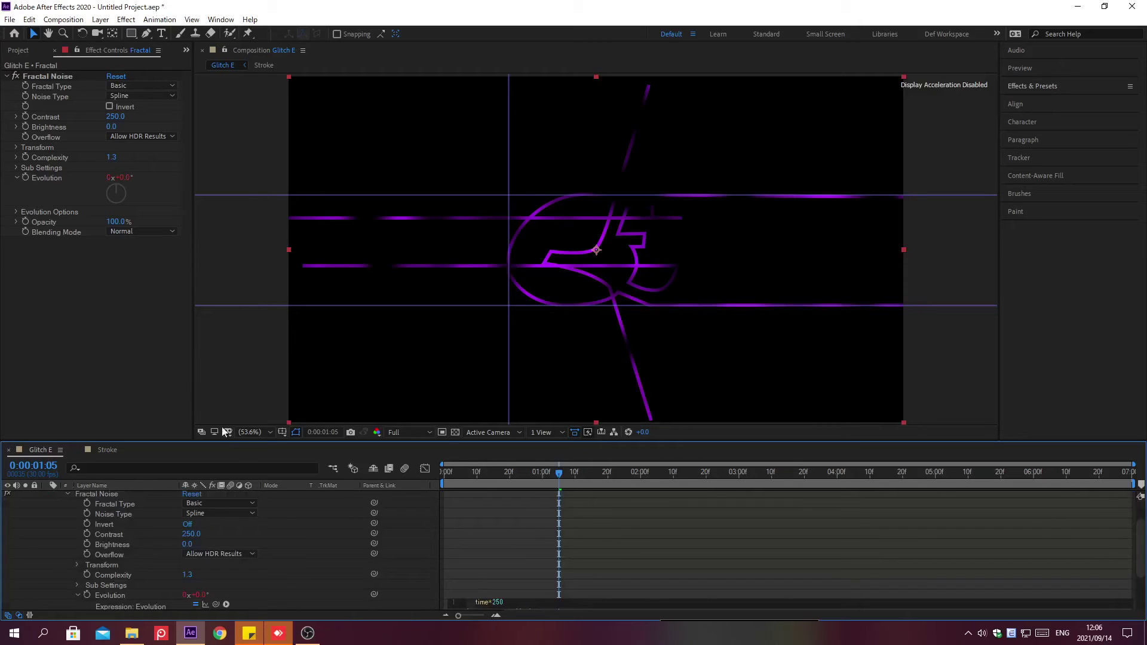
click(245, 457)
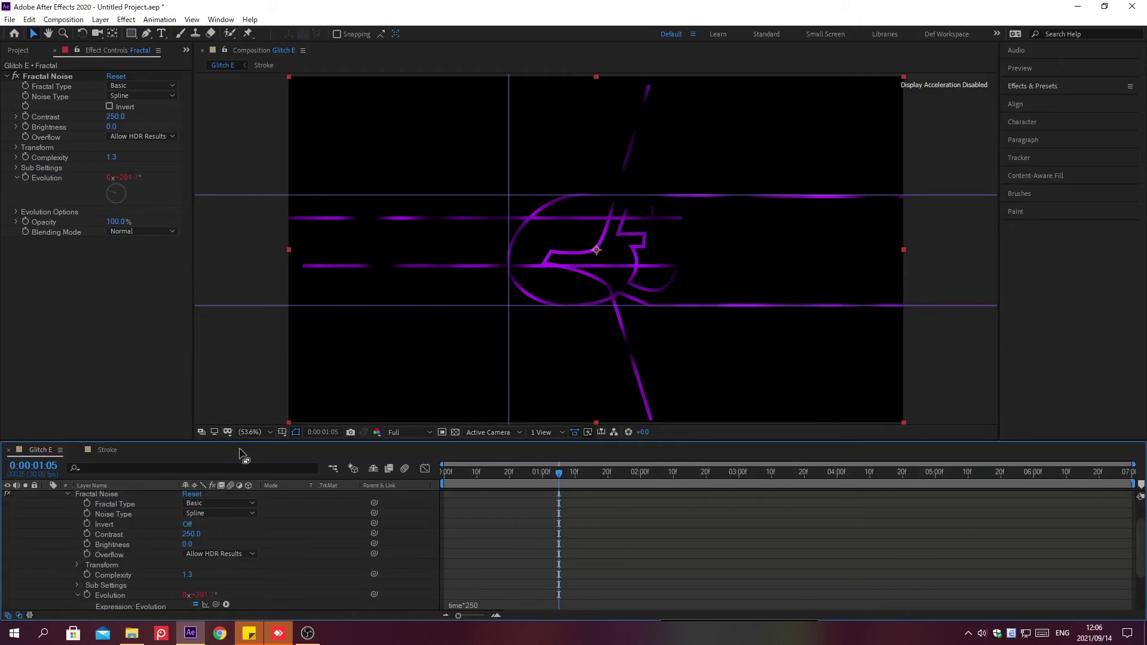
click(331, 555)
scroll(332, 555, up, 1)
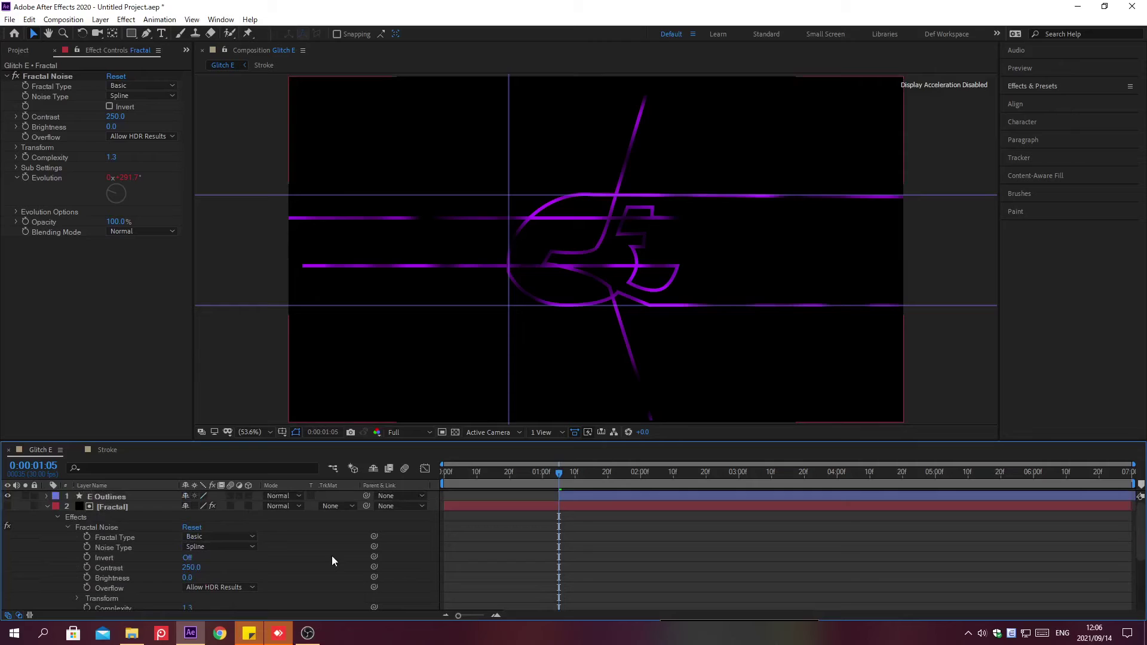
click(47, 506)
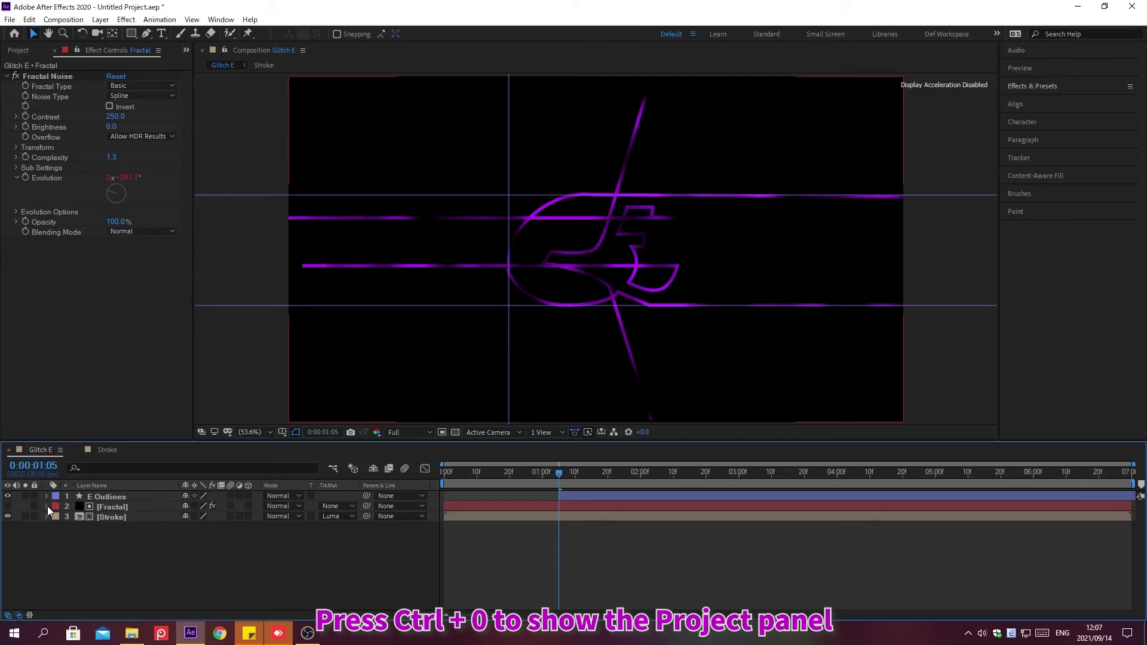
- Import 01 Background.jpg from the 02_work folder into the project as footage
key(ctrl+0)
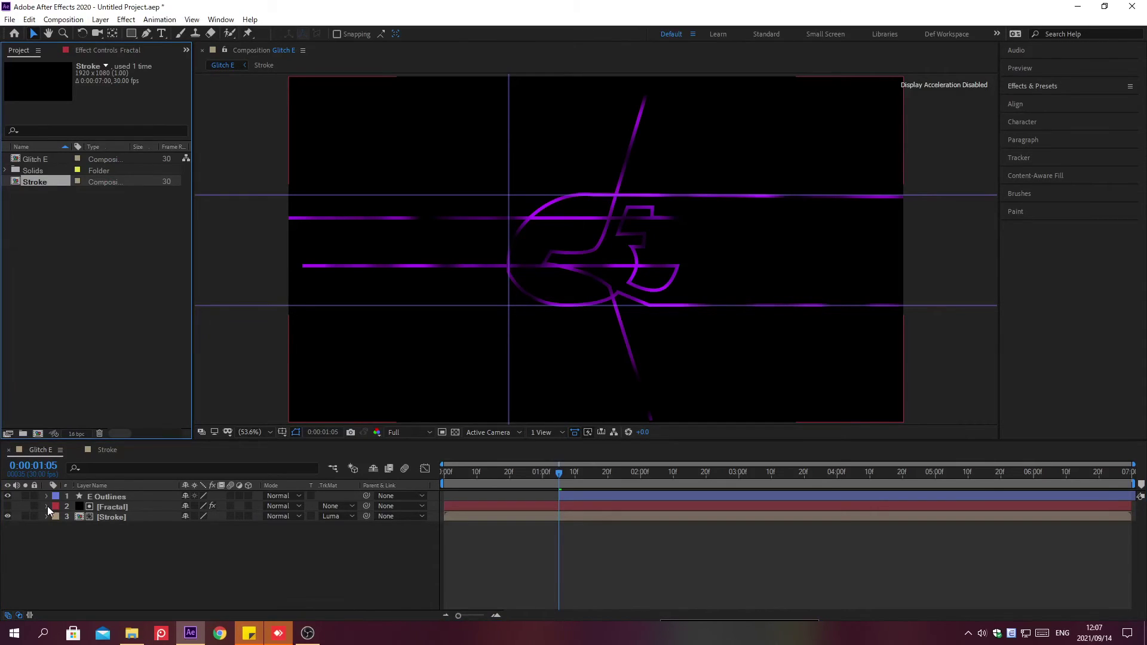
key(ctrl+i)
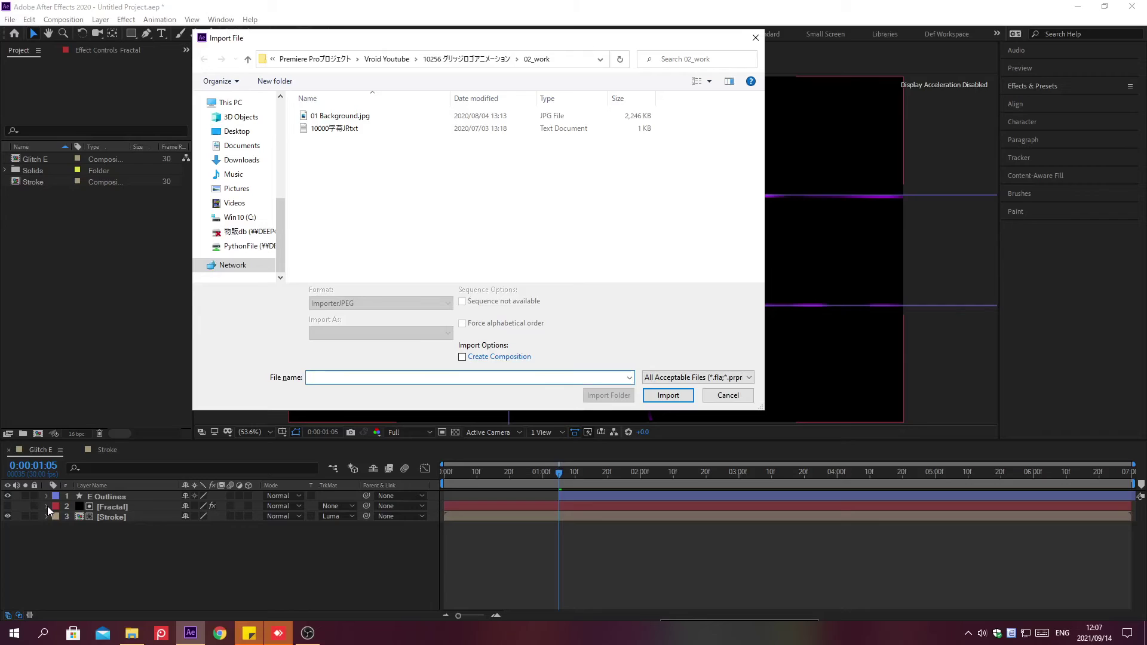
key(alt+d)
key(Return)
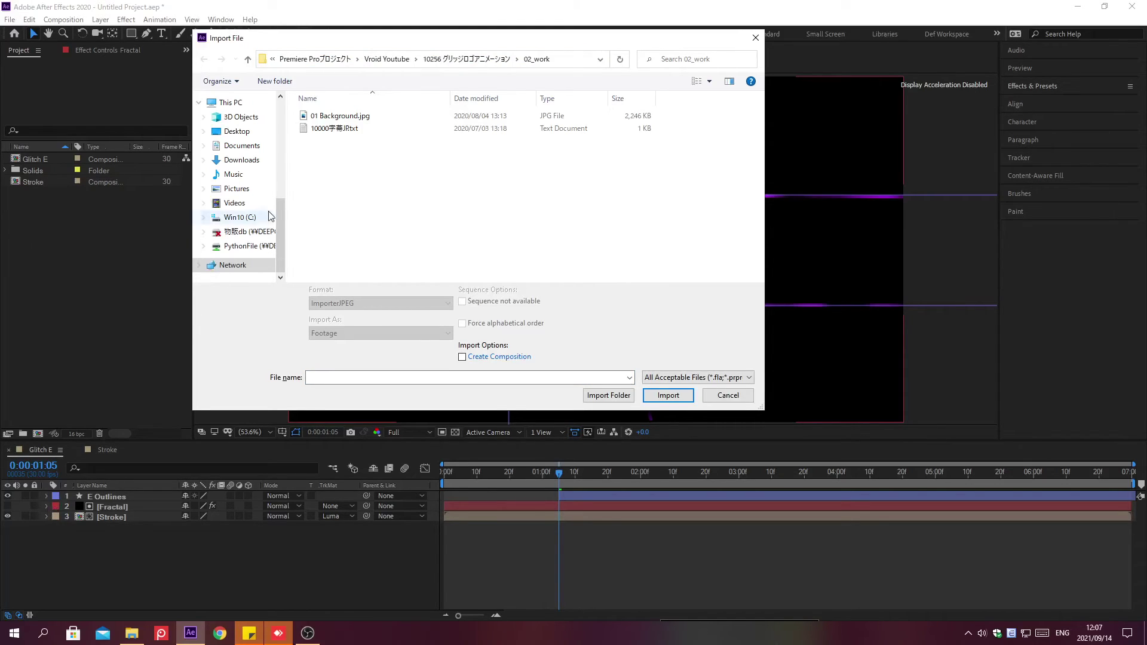
click(341, 118)
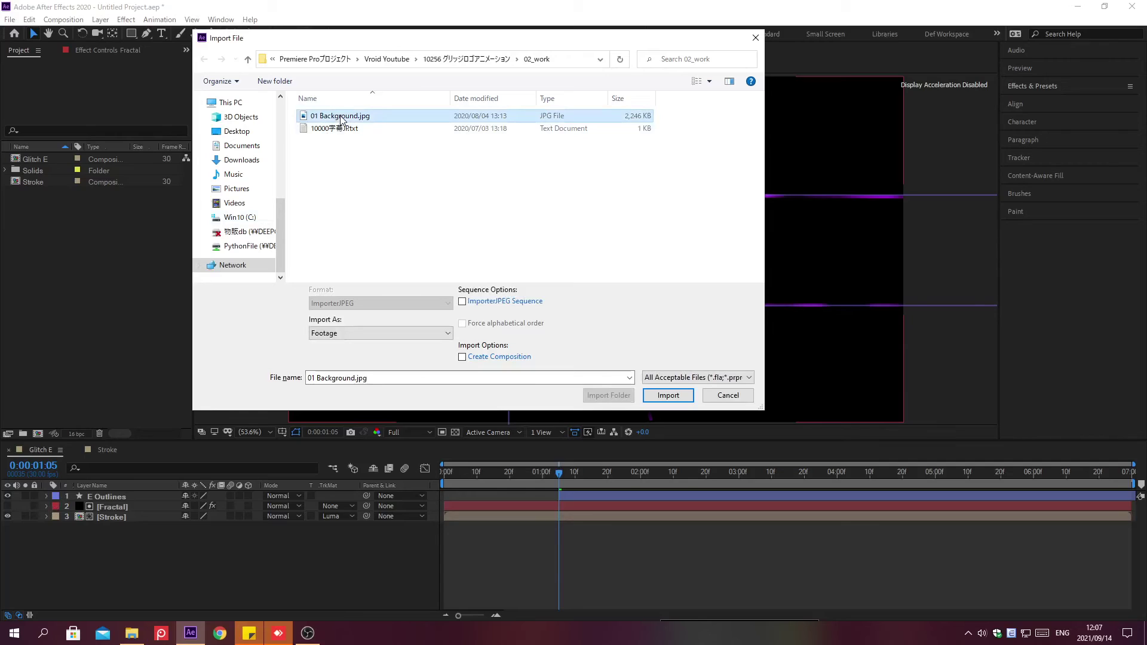
double_click(341, 118)
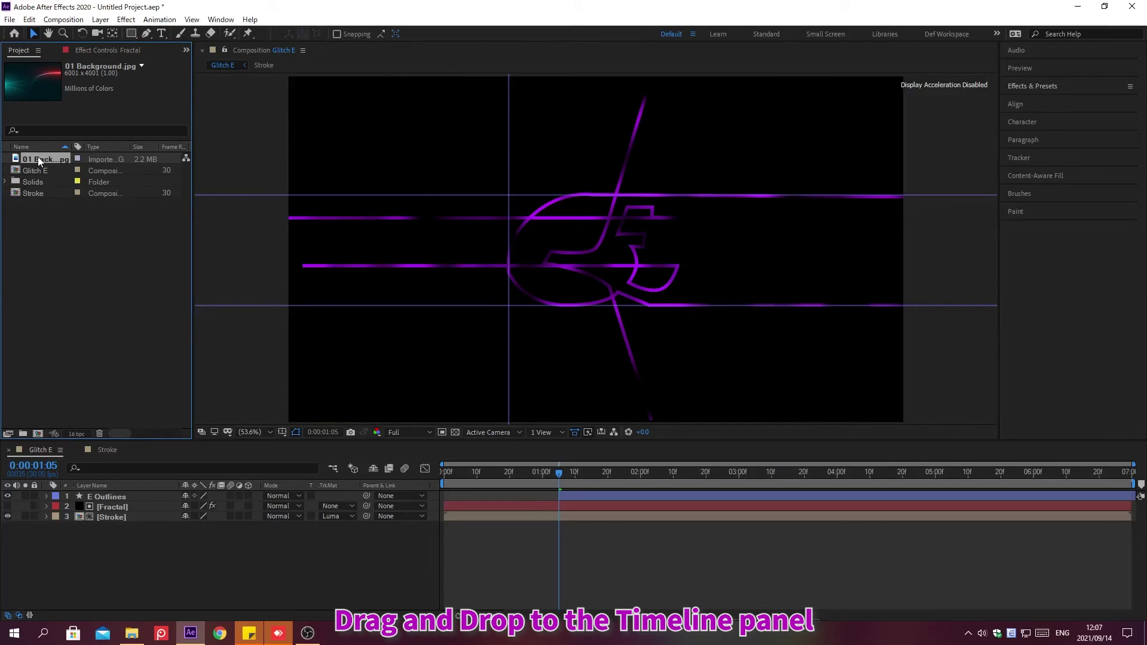
- Place 01 Background.jpg beneath all other layers in the Glitch E composition and fit it to the composition size
drag(53, 214, 159, 598)
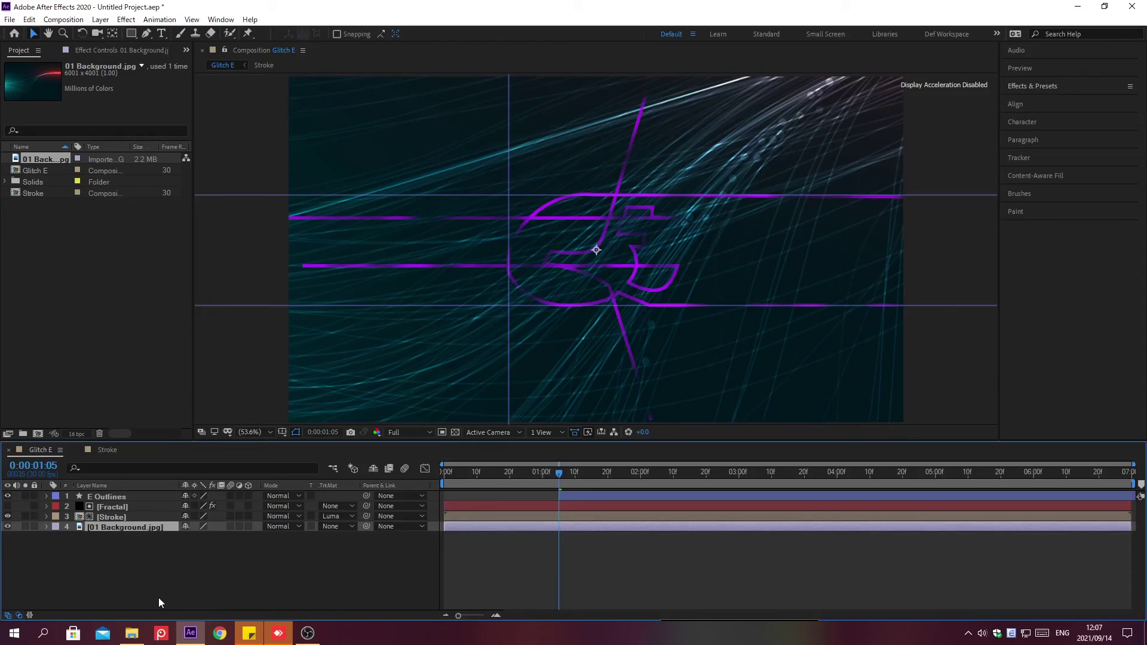
key(ctrl+alt+f)
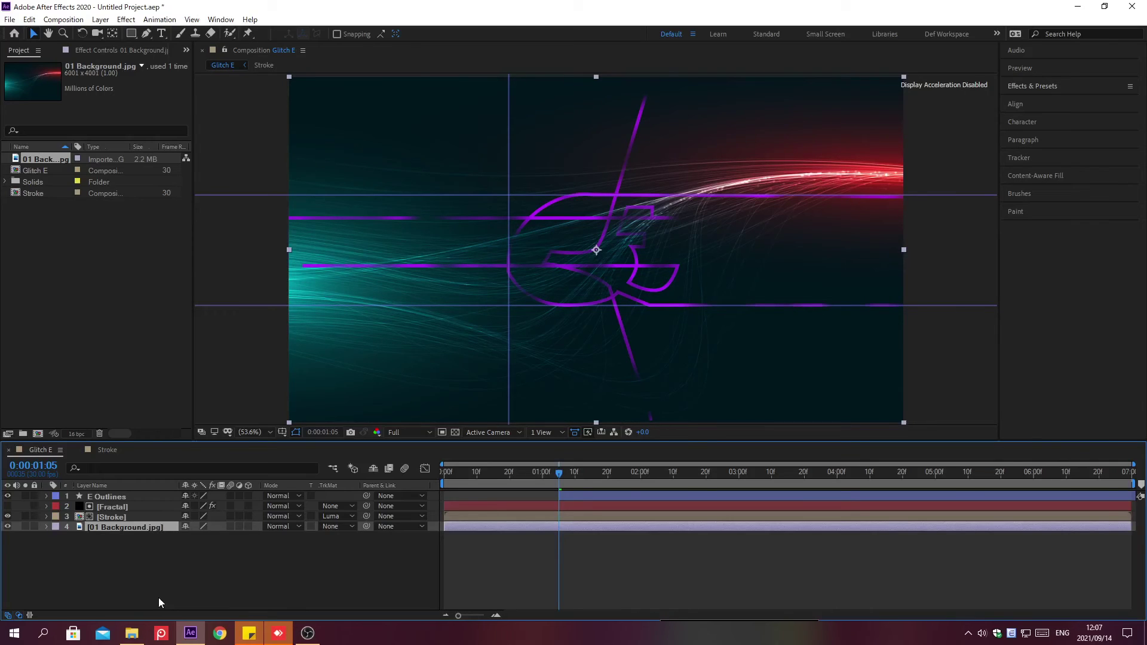
click(159, 597)
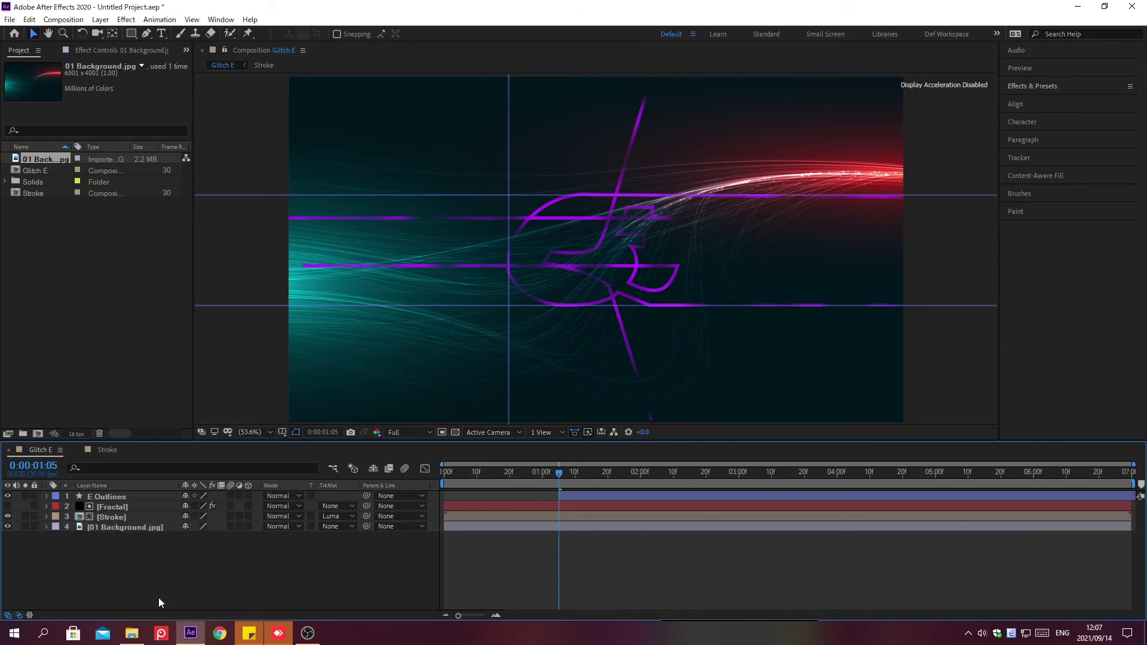
- Apply the Stylize Glow effect to both the Stroke and 01 Background.jpg layers
click(100, 518)
shift+click(100, 528)
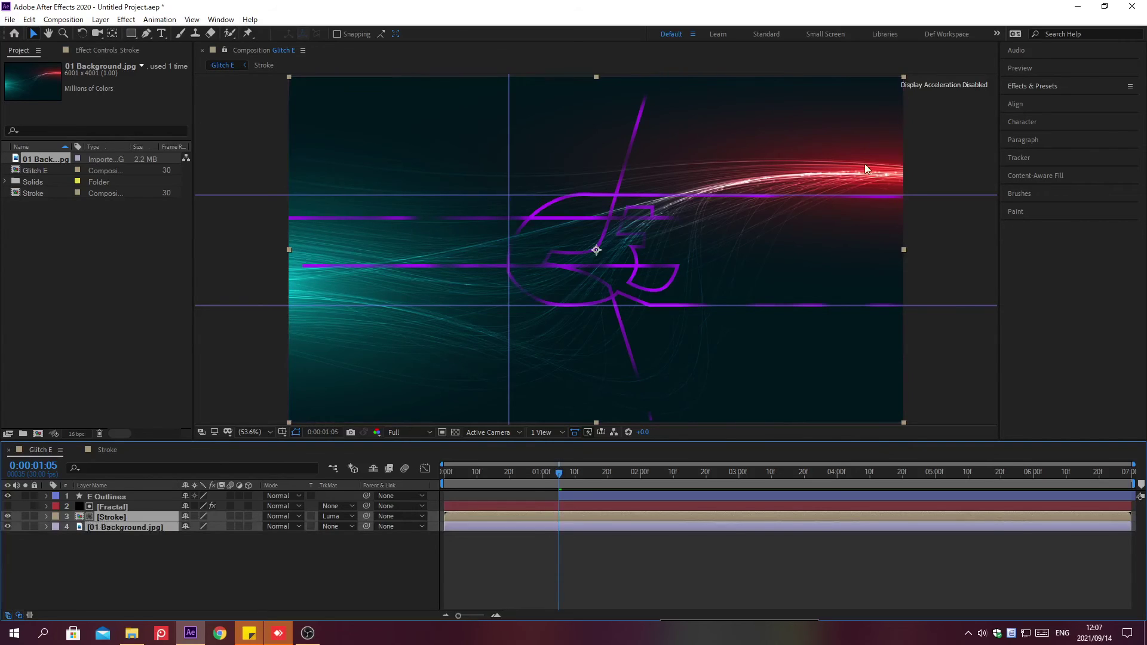
click(1032, 86)
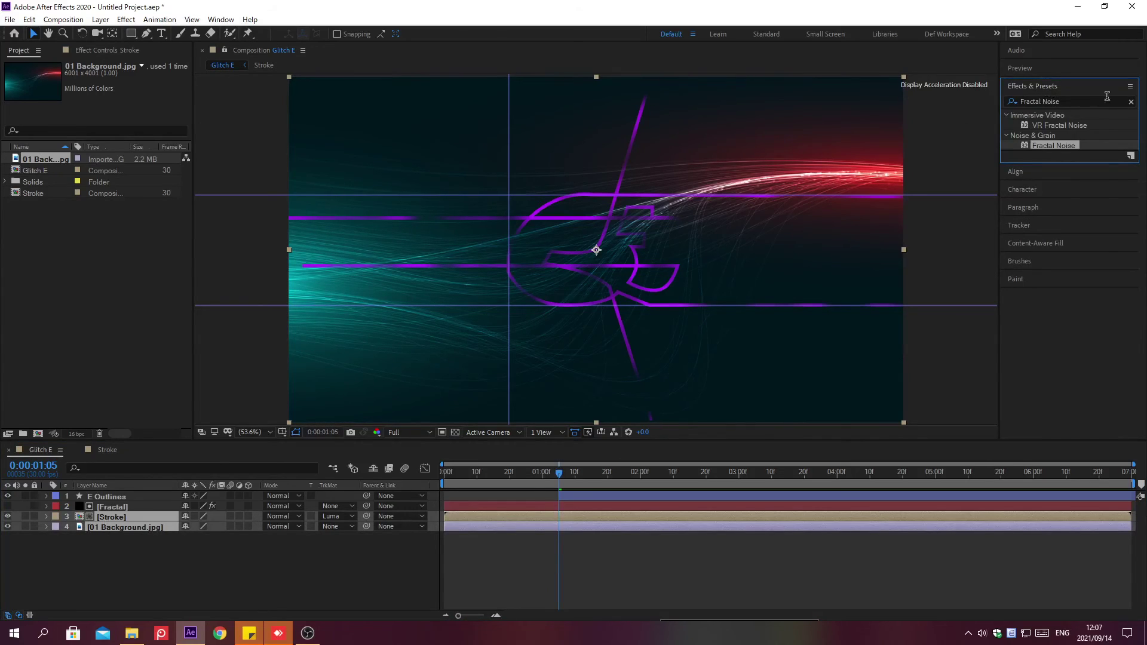
click(1131, 103)
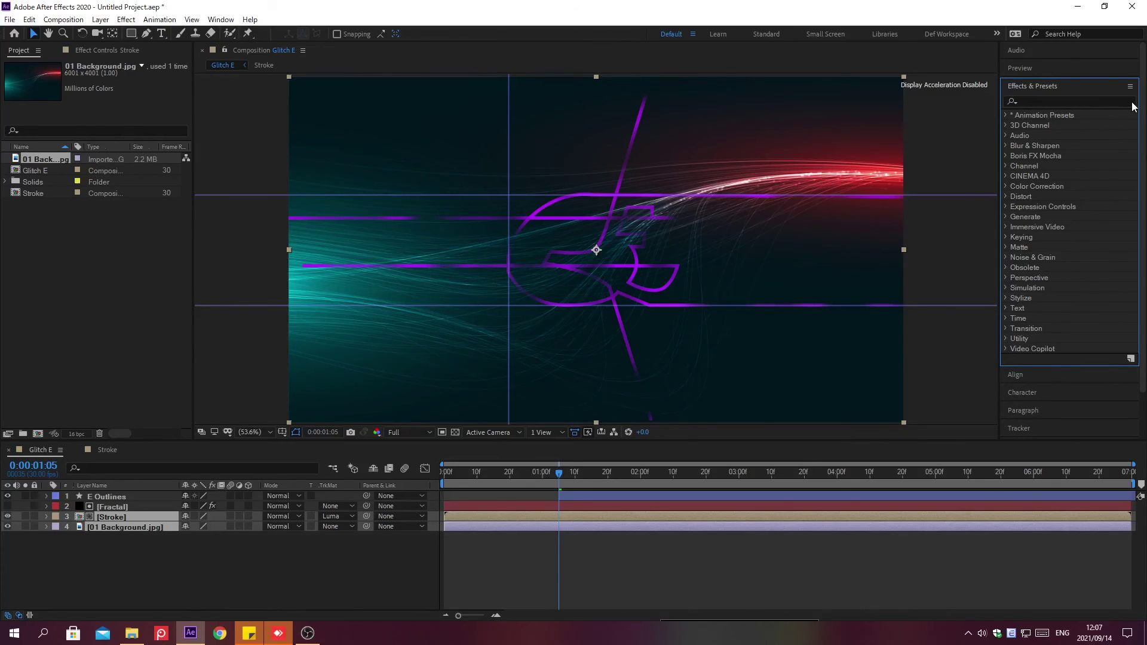
click(1036, 101)
text(Gl)
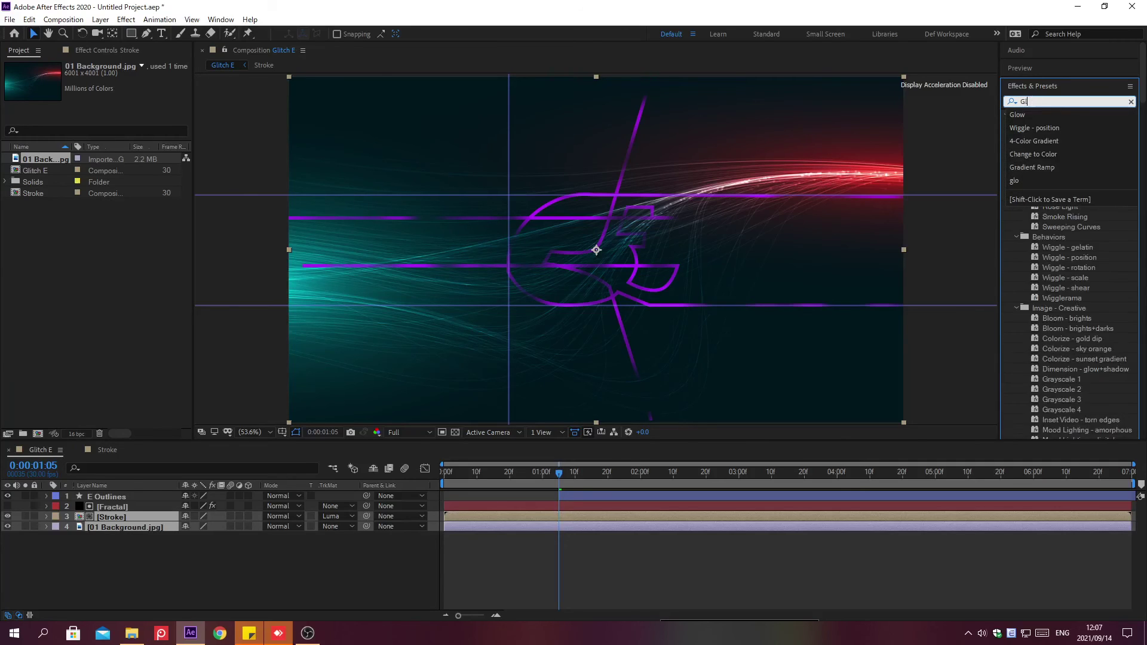
text(ow)
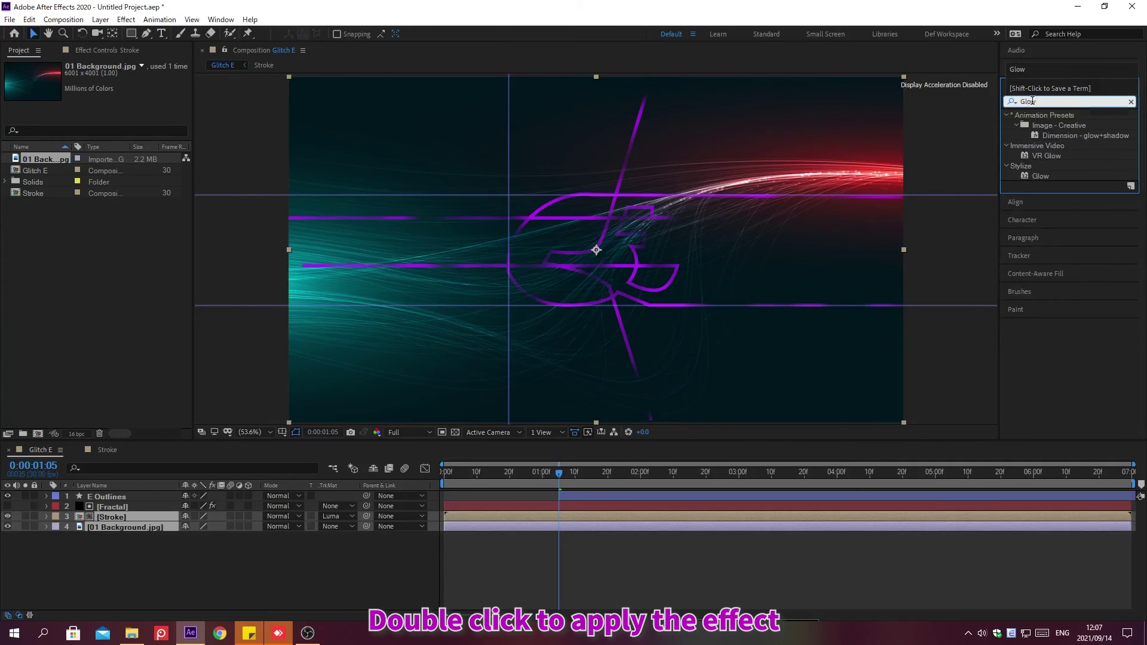
key(Return)
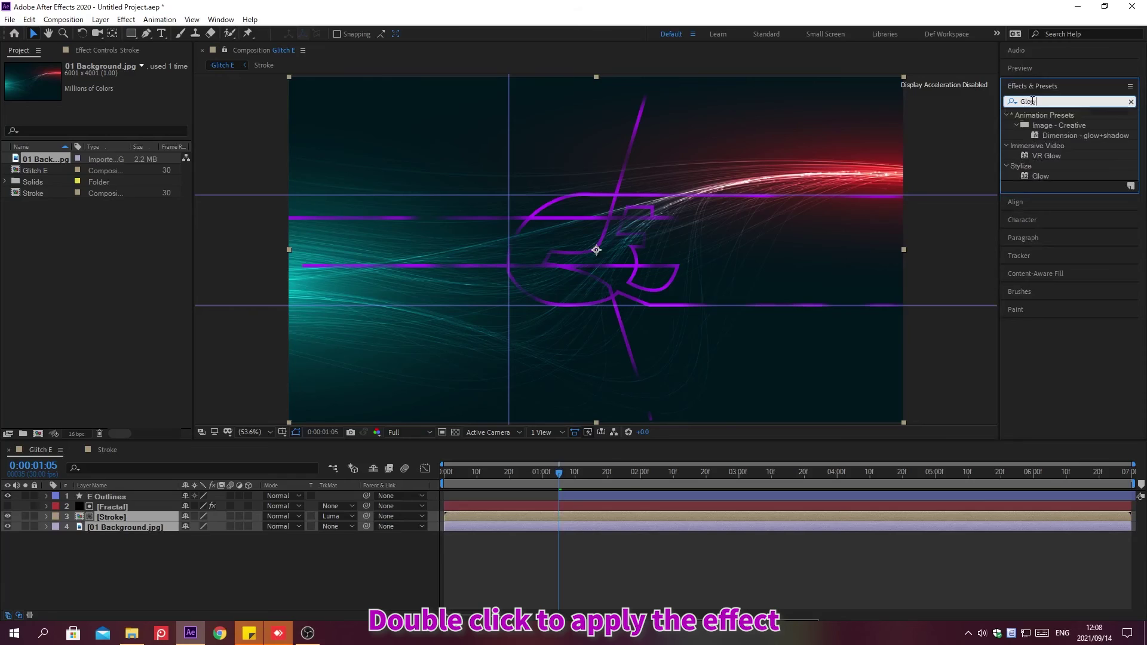
double_click(1040, 176)
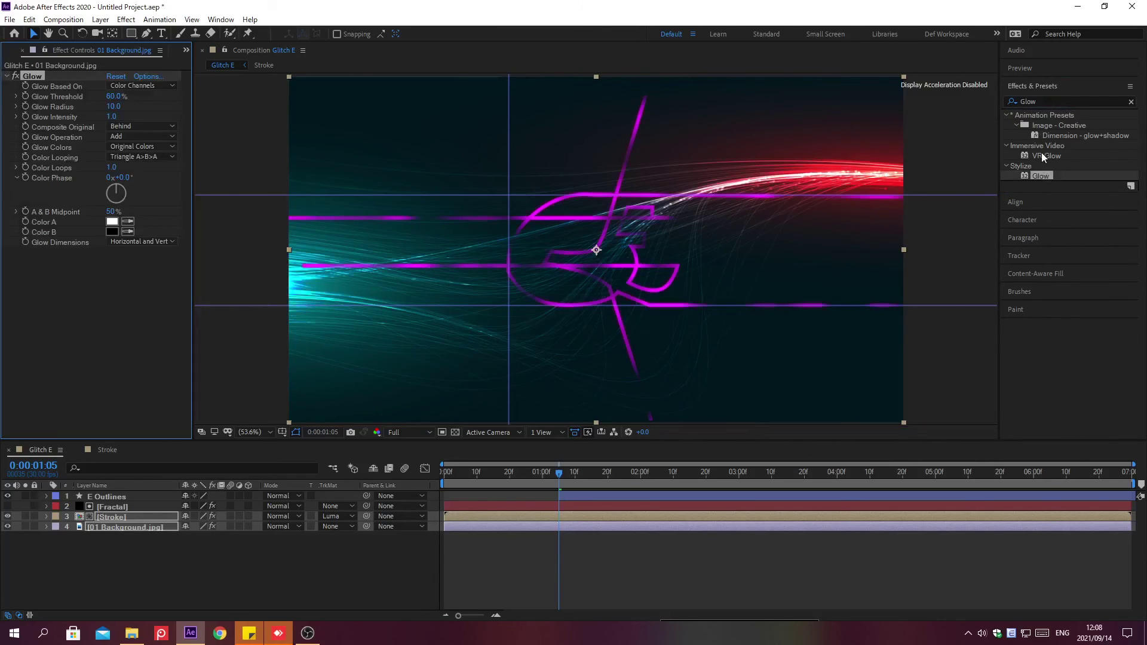
click(1032, 84)
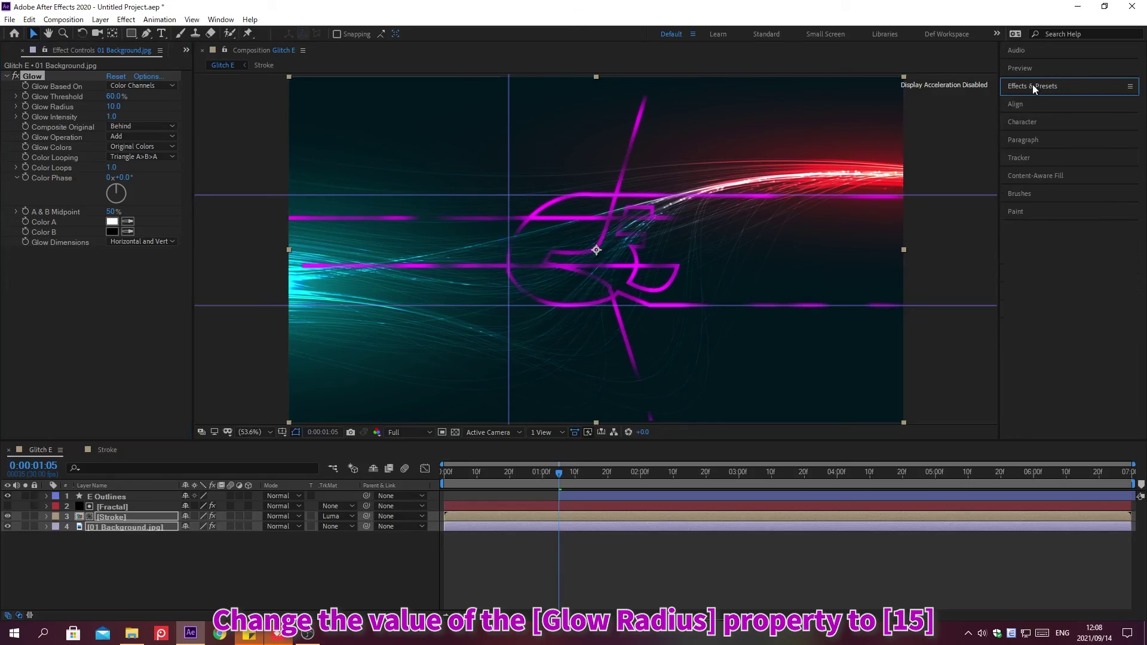
- Set the Glow Radius to 15 with the Stroke and 01 Background.jpg layers selected
click(112, 106)
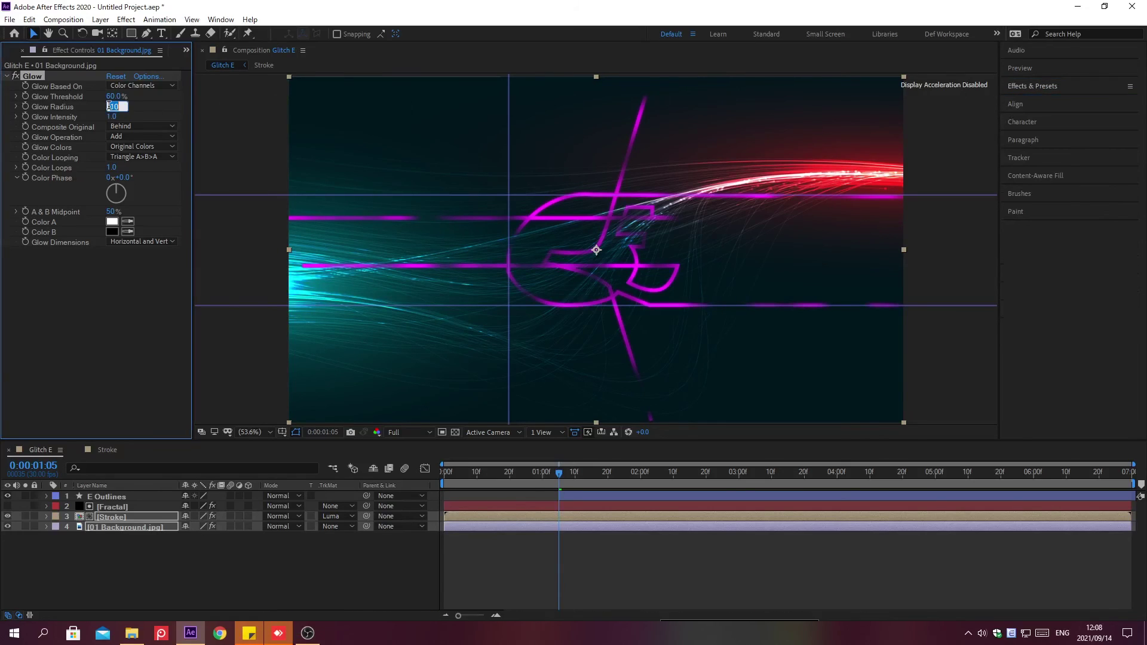
text(15)
key(Return)
click(120, 567)
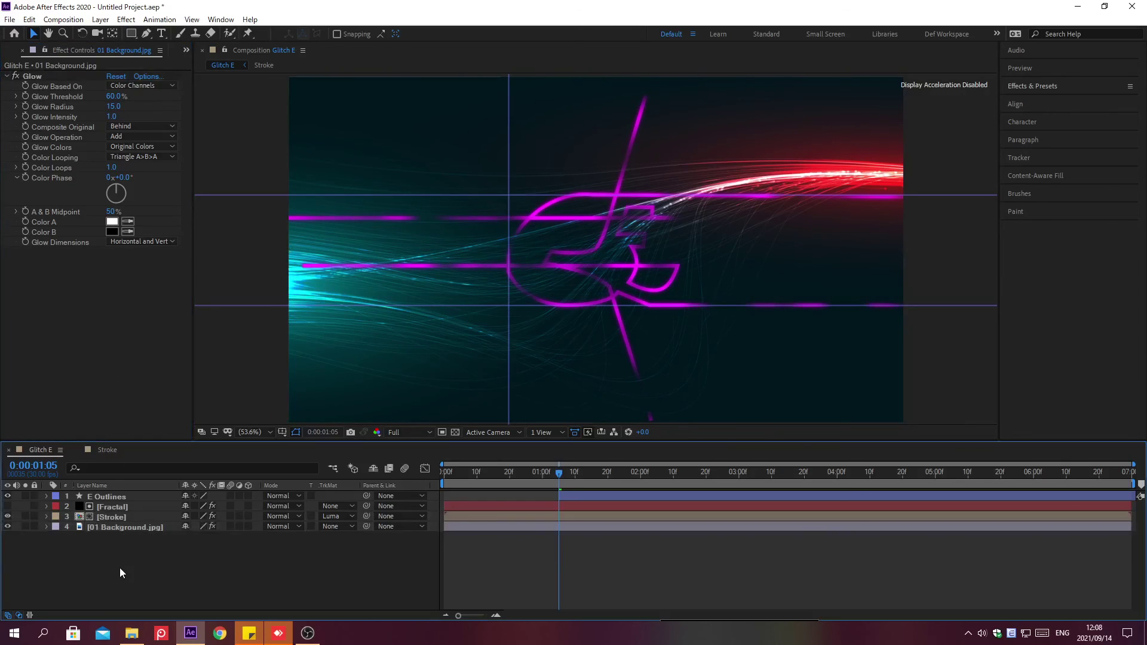
- Apply the Color Correction Curves effect to the 01 Background.jpg layer only
click(147, 526)
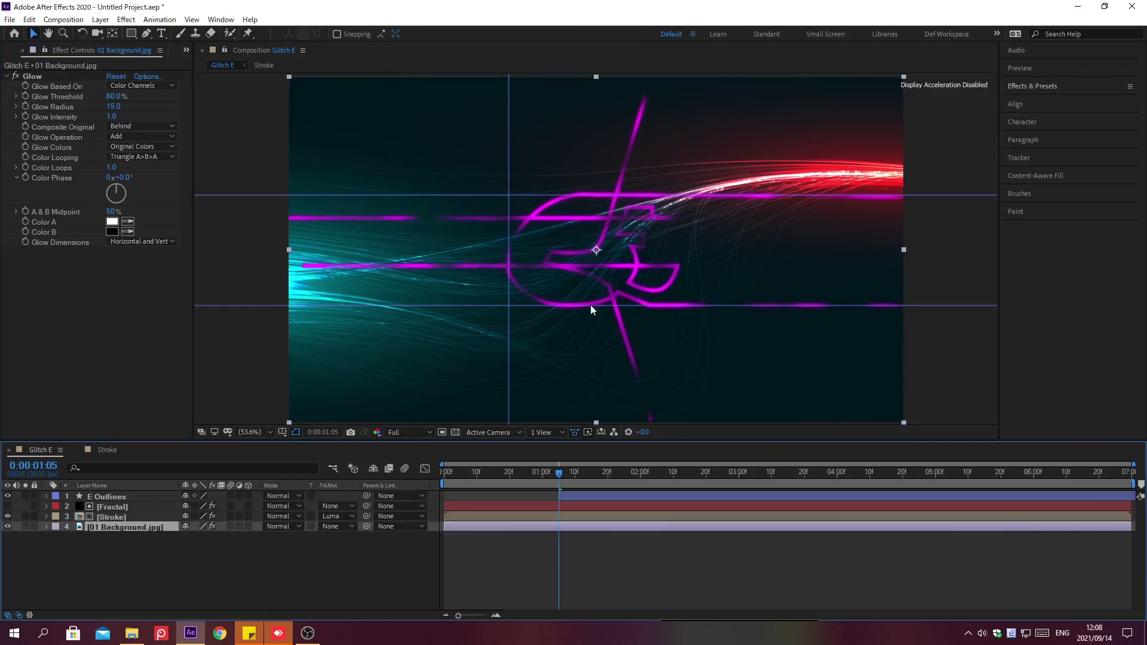
click(1032, 85)
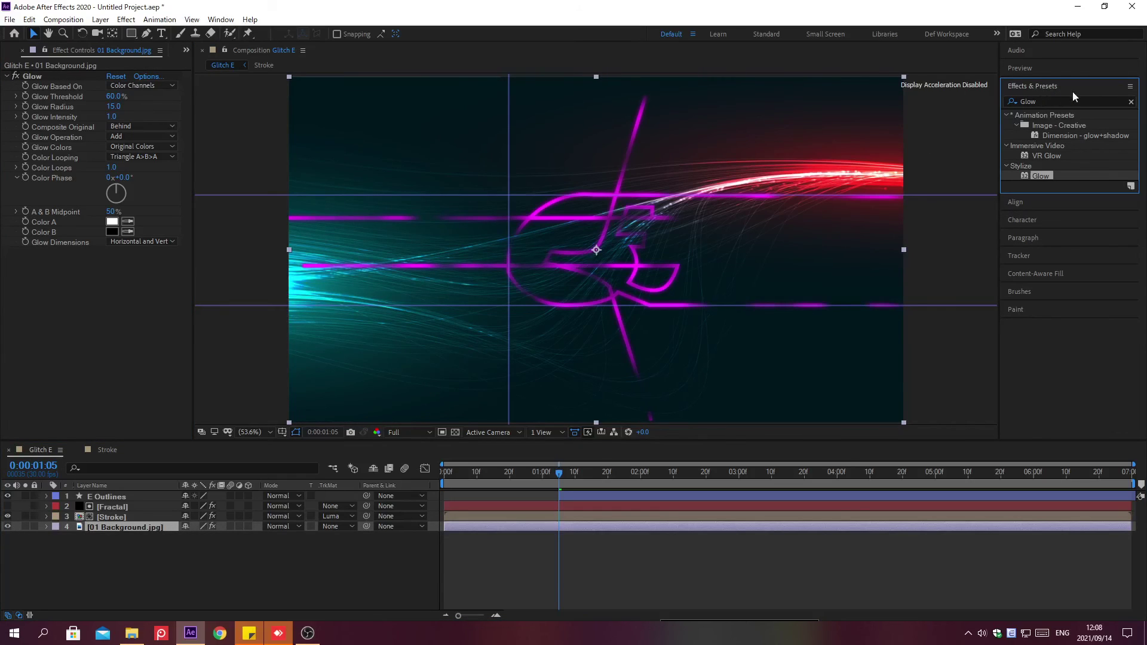
click(1131, 102)
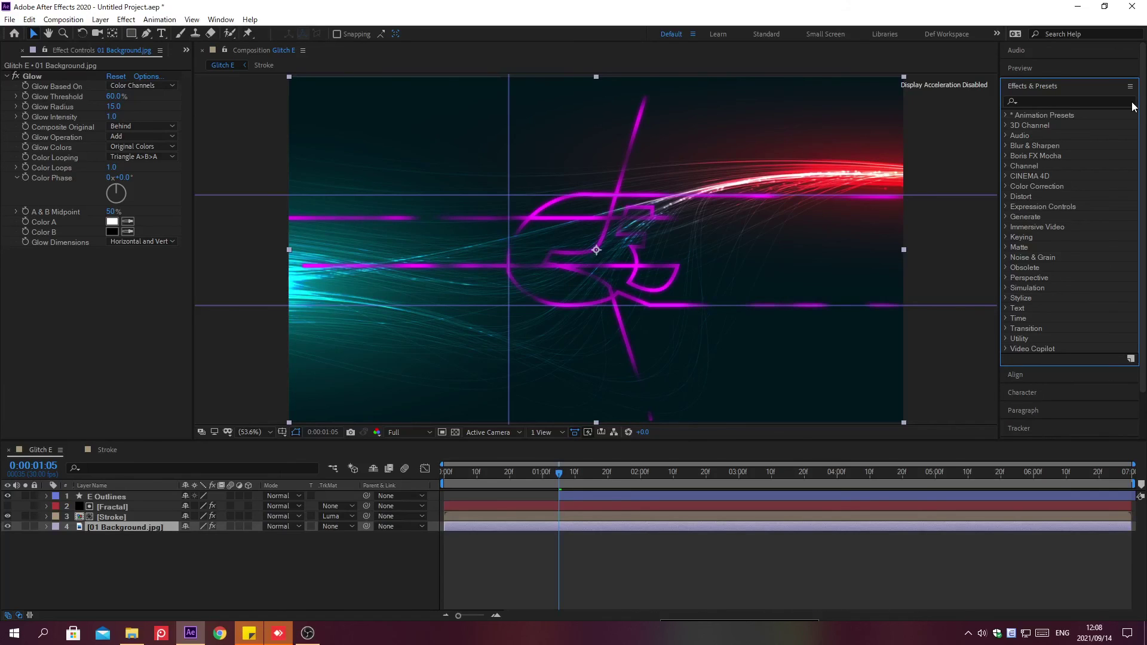
click(1032, 101)
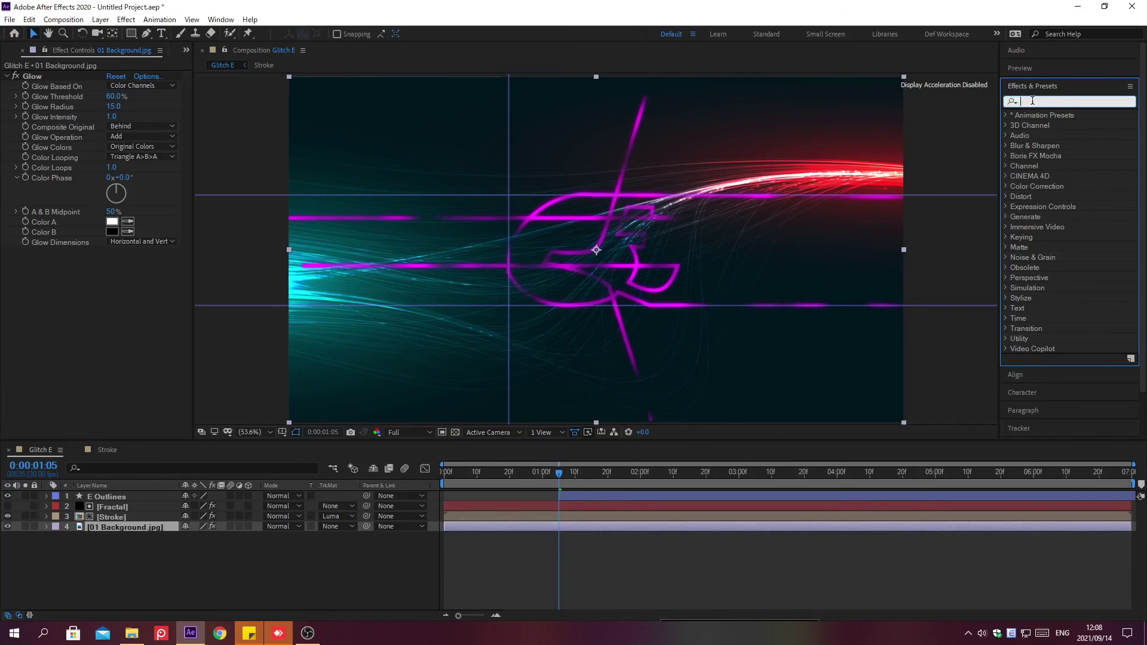
text(Curve)
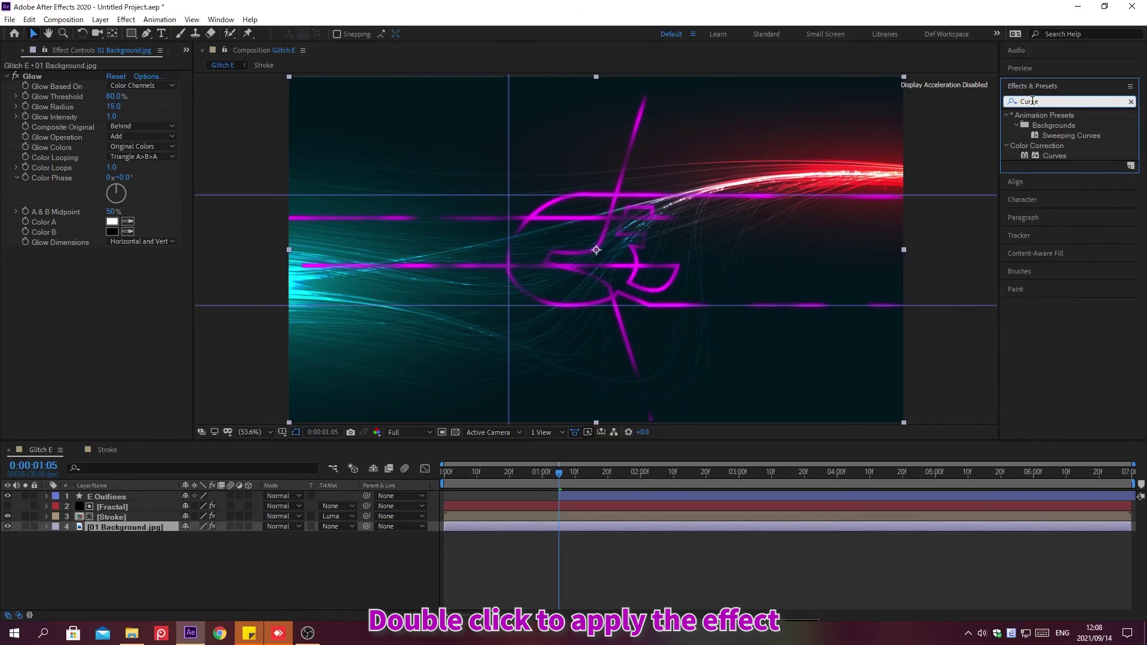
double_click(1044, 156)
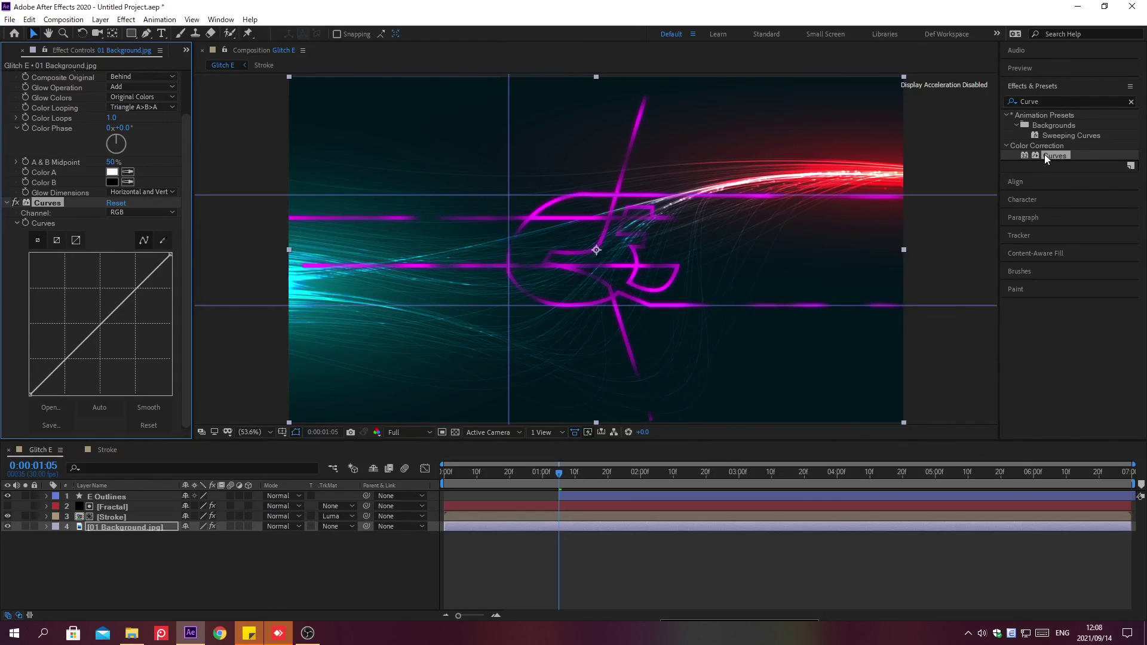
click(1032, 85)
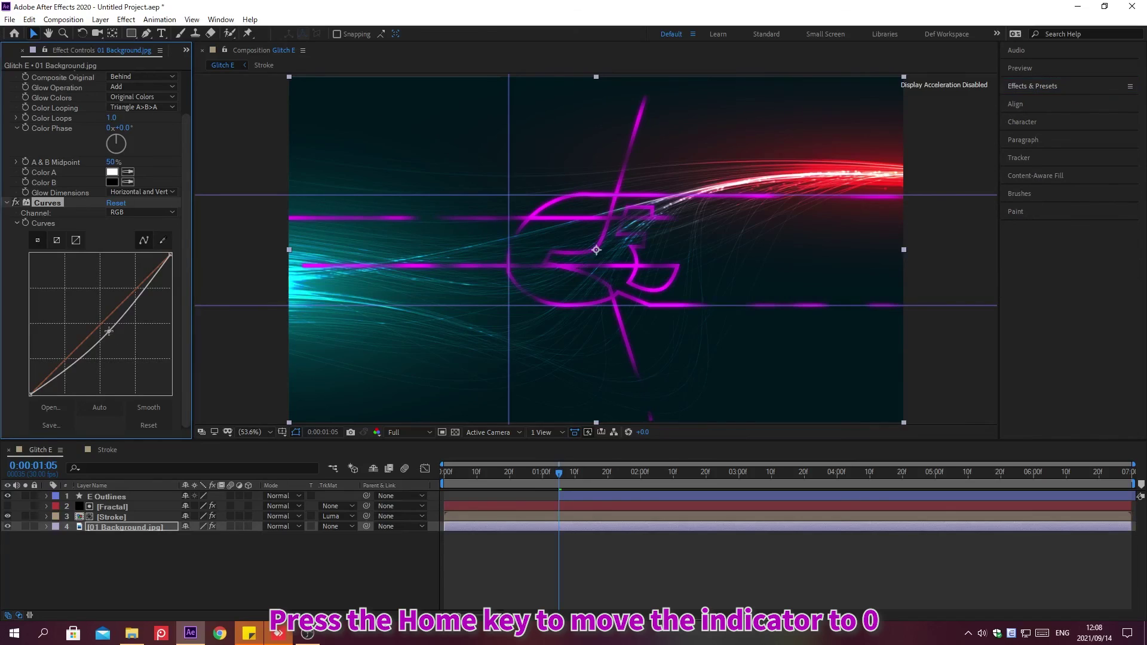
- Bend the background's RGB curve slightly downward at the midtones to darken it, and preview the Glitch E animation from the start
drag(110, 335, 109, 332)
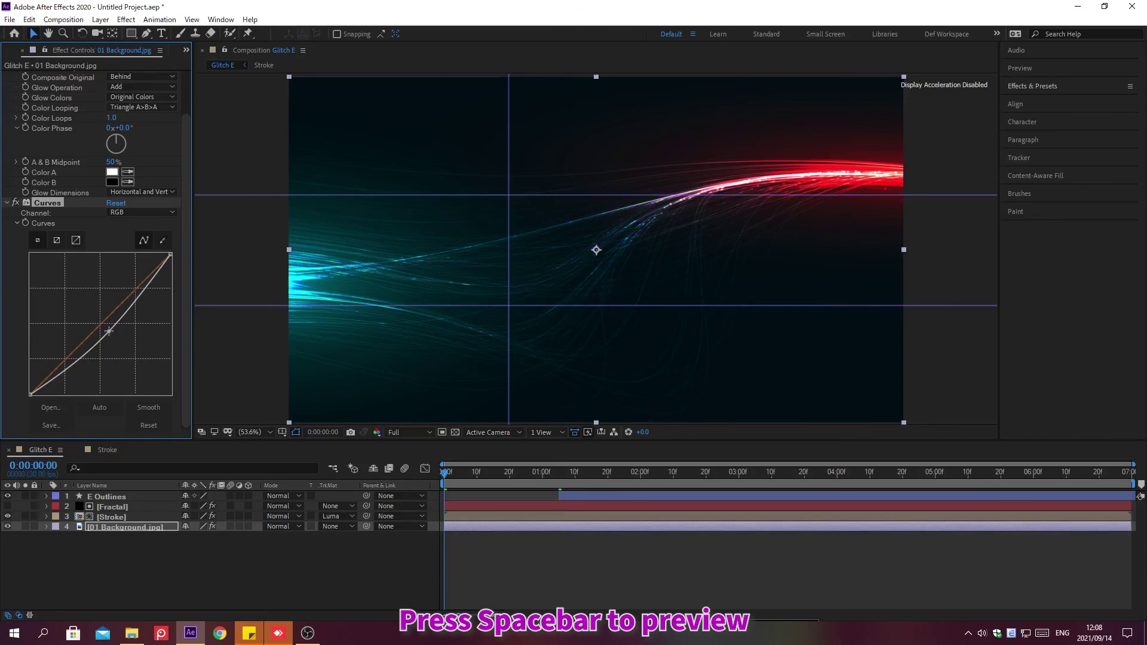
key(space)
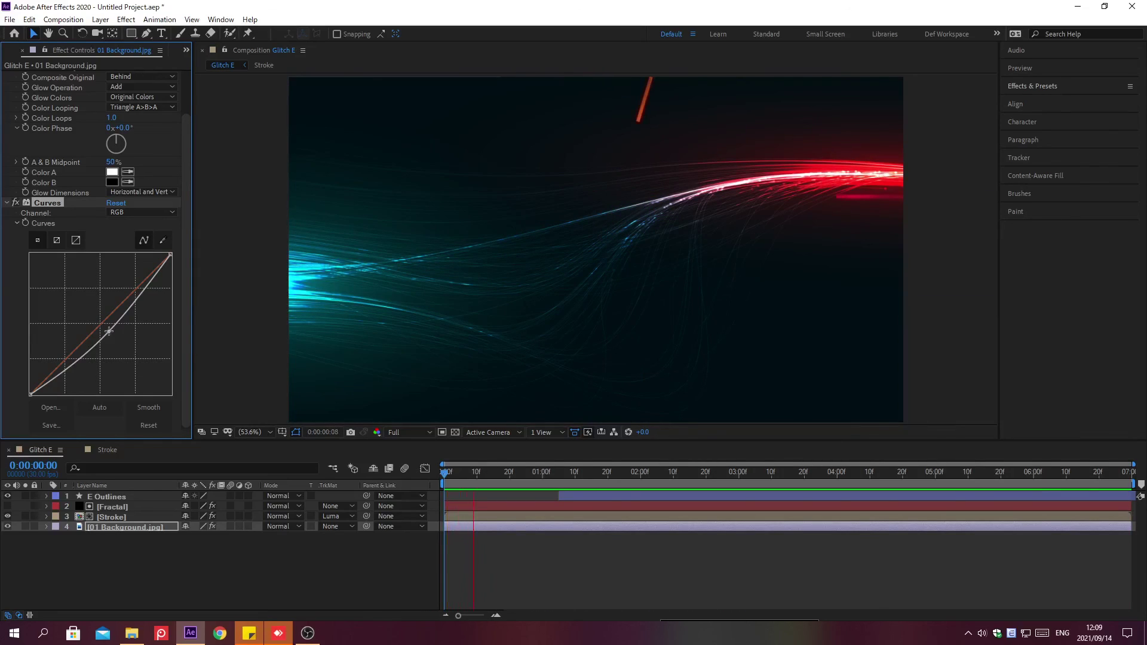